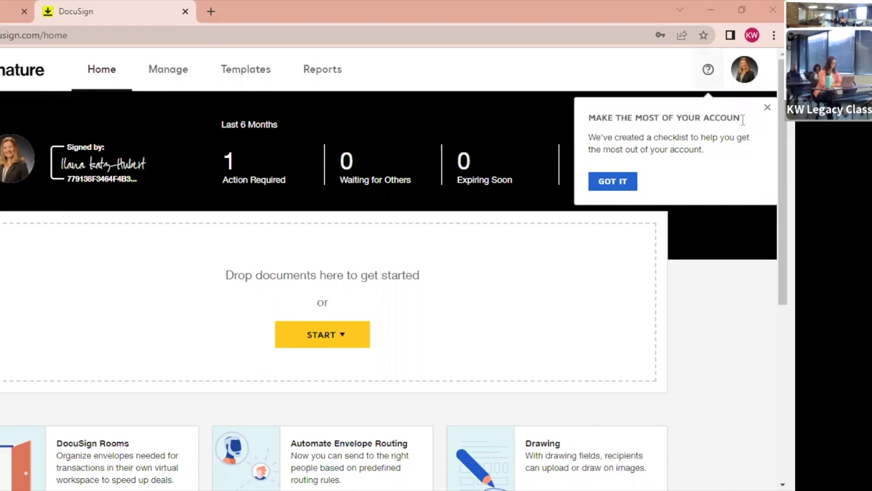
Dismiss the account checklist and overview tour tip, then switch the account to DocuSign Rooms.
{"action": "left_click", "coordinate": [768, 110]}
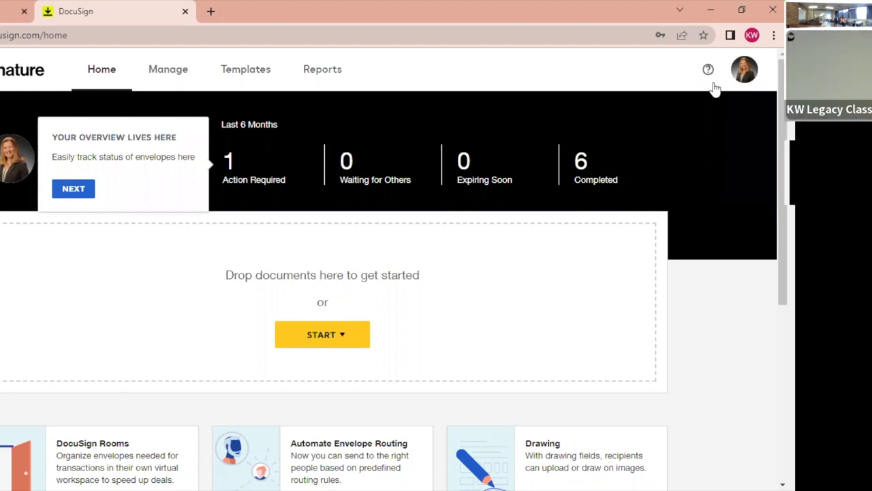
{"action": "left_click", "coordinate": [459, 116]}
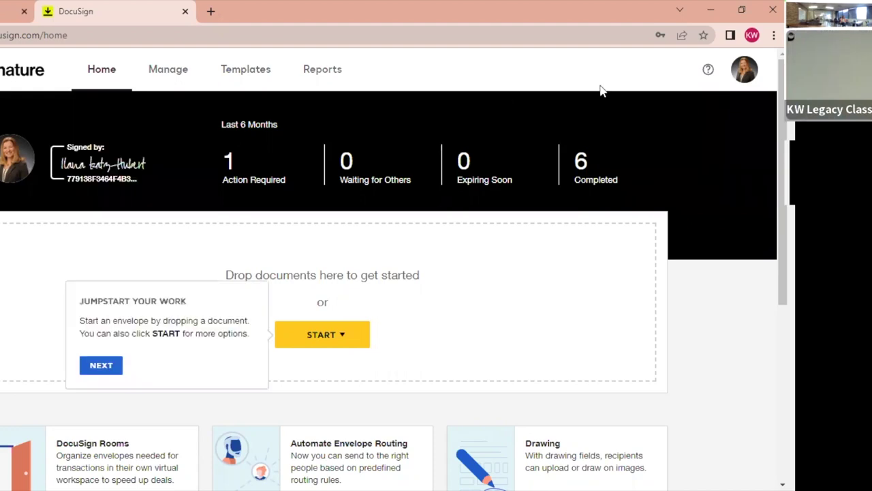
{"action": "left_click", "coordinate": [748, 75]}
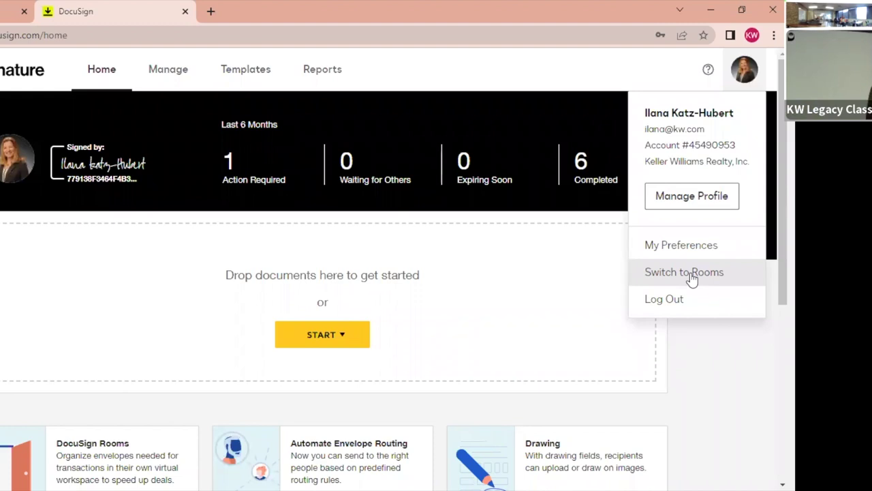
{"action": "left_click", "coordinate": [692, 278]}
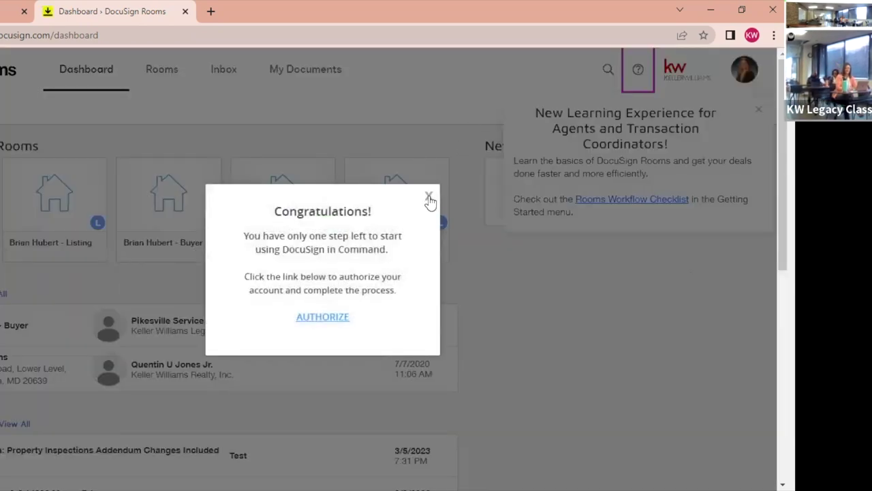
Close the Congratulations authorization prompt and the New Learning Experience announcement.
{"action": "left_click", "coordinate": [429, 196]}
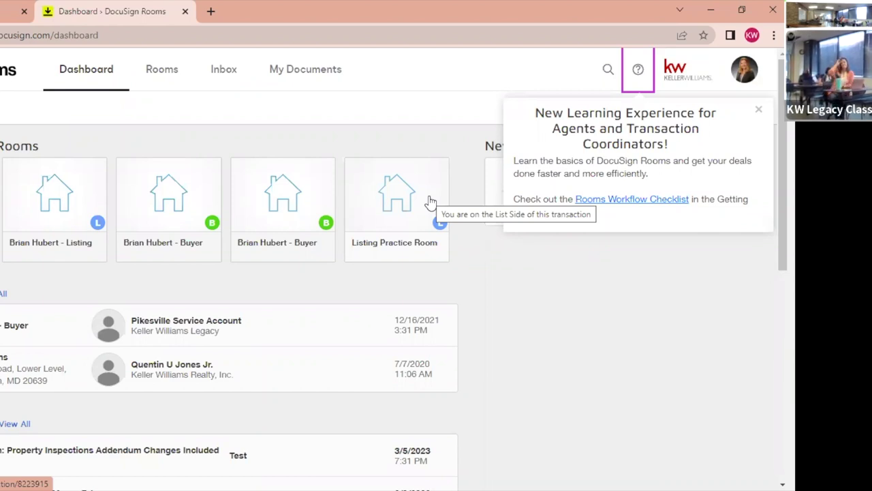
{"action": "left_click", "coordinate": [759, 109]}
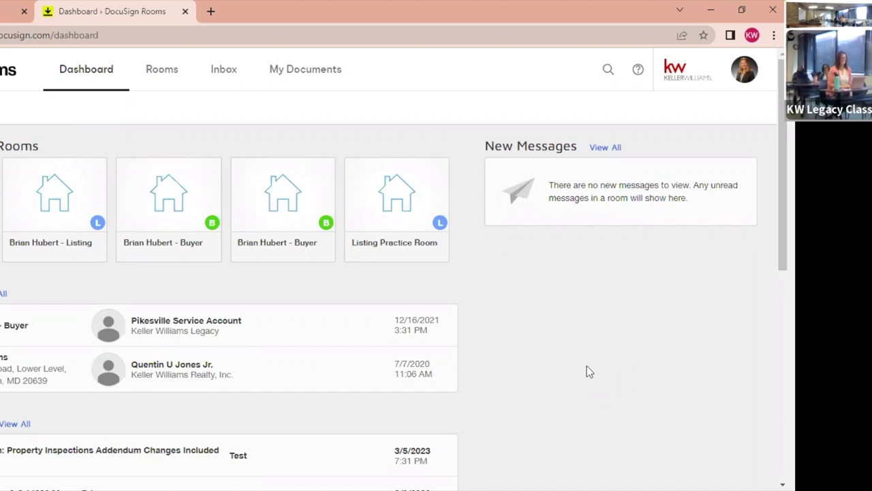
Bookmark the Rooms dashboard to the Bookmarks bar as 'Dashboard › DocuSign Rooms'.
{"action": "left_click", "coordinate": [705, 35]}
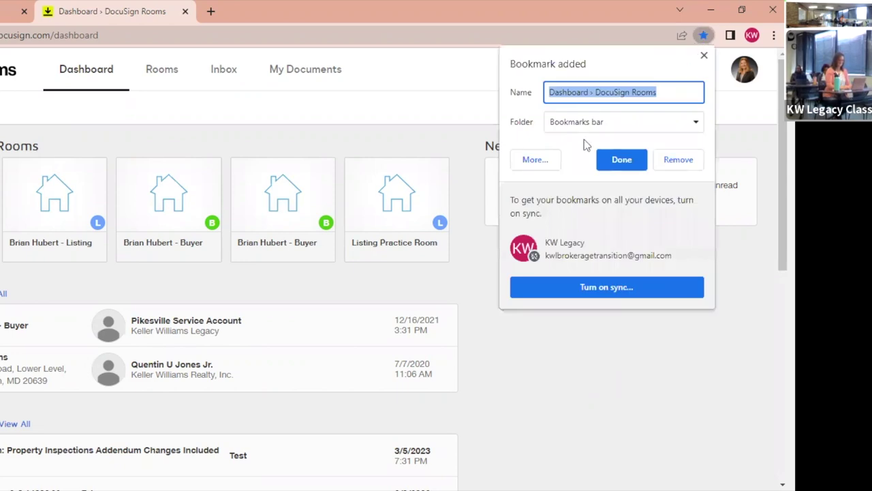
{"action": "left_click", "coordinate": [615, 161]}
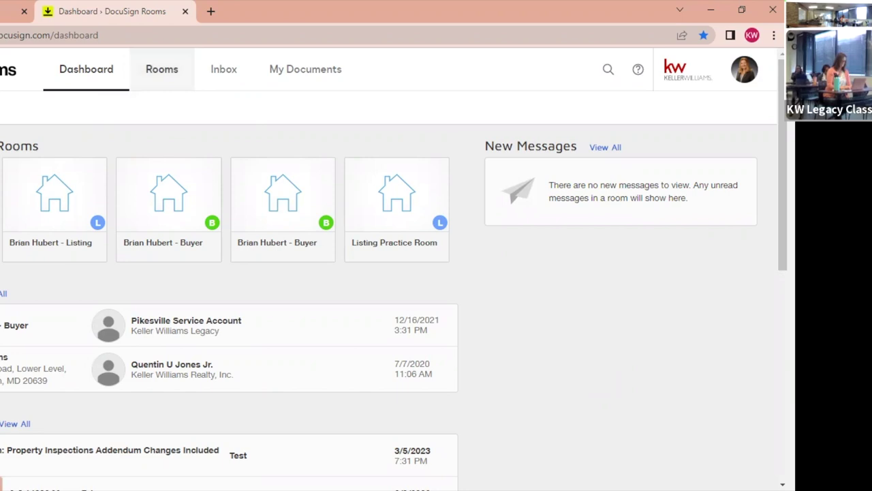
Show the Rooms page with all room cards sorted by Created (Newest).
{"action": "left_click", "coordinate": [169, 87]}
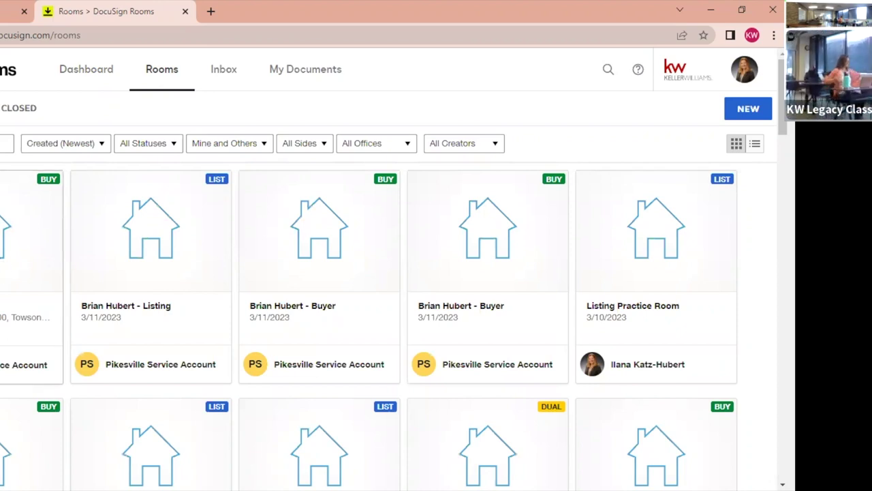
{"action": "left_click", "coordinate": [30, 273]}
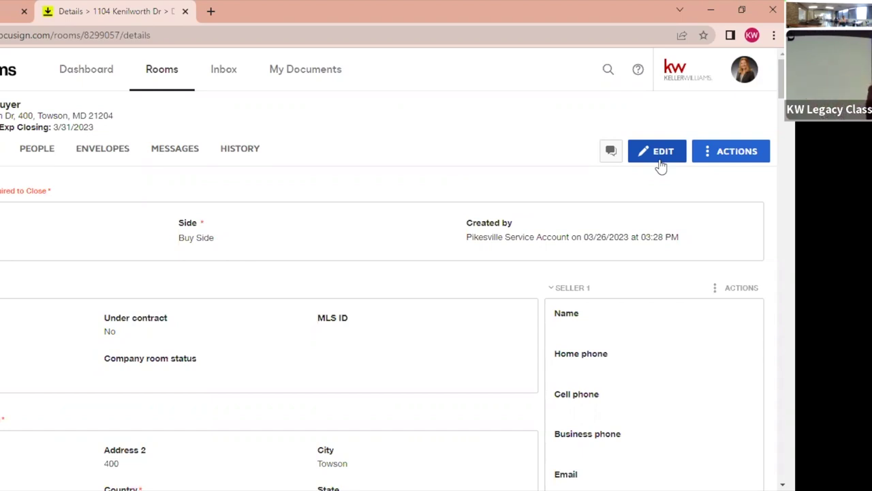
{"action": "left_click", "coordinate": [657, 157]}
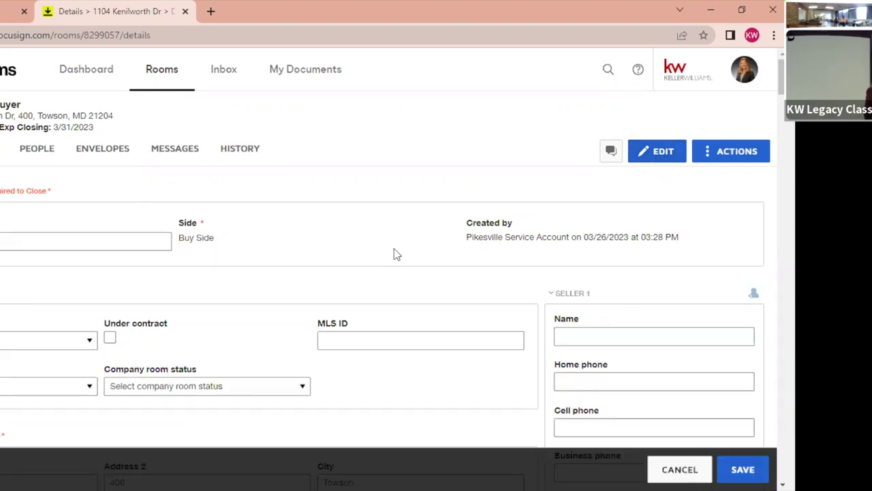
{"action": "scroll", "coordinate": [394, 250], "scroll_direction": "down", "scroll_amount": 5}
{"action": "scroll", "coordinate": [394, 254], "scroll_direction": "up", "scroll_amount": 8}
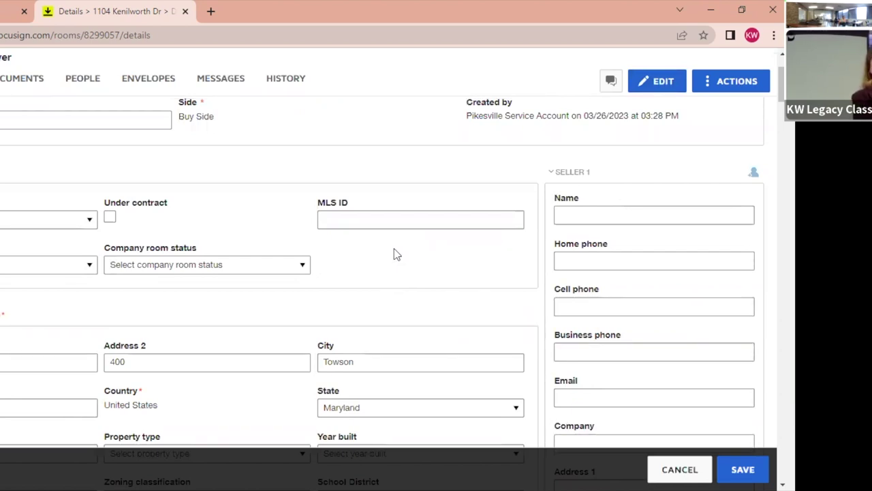
{"action": "scroll", "coordinate": [656, 302], "scroll_direction": "down", "scroll_amount": 5}
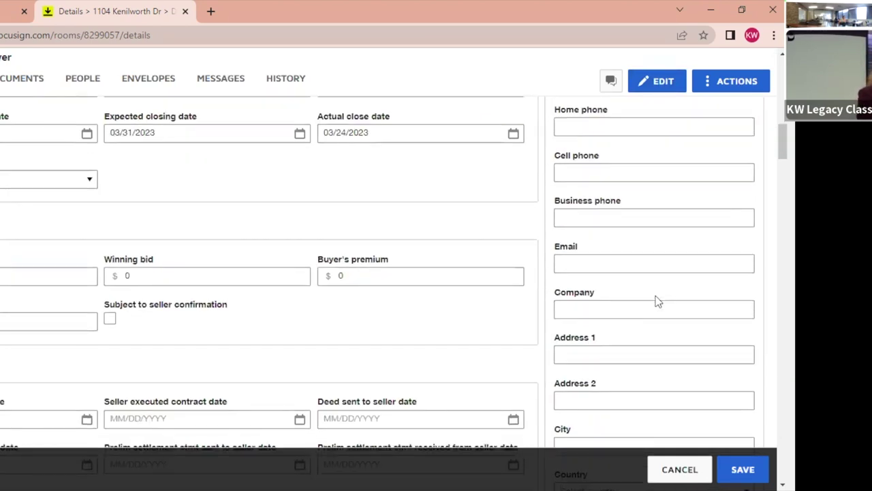
{"action": "scroll", "coordinate": [656, 302], "scroll_direction": "up", "scroll_amount": 8}
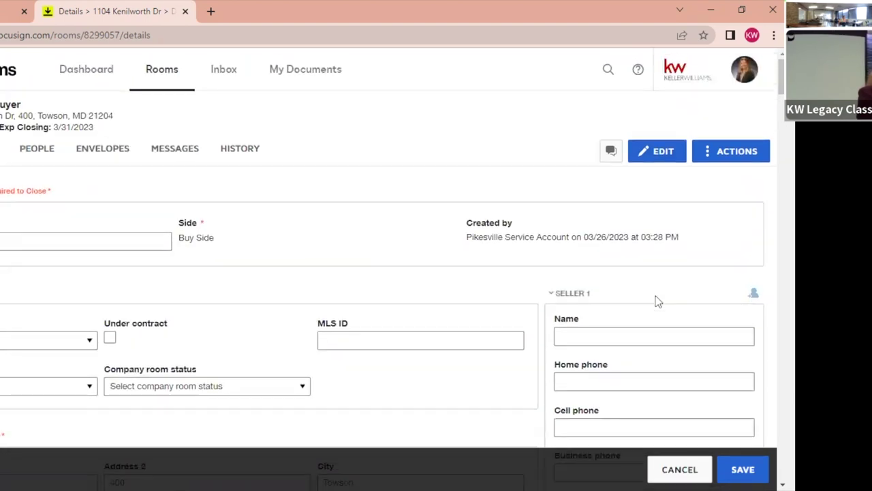
{"action": "scroll", "coordinate": [298, 308], "scroll_direction": "down", "scroll_amount": 5}
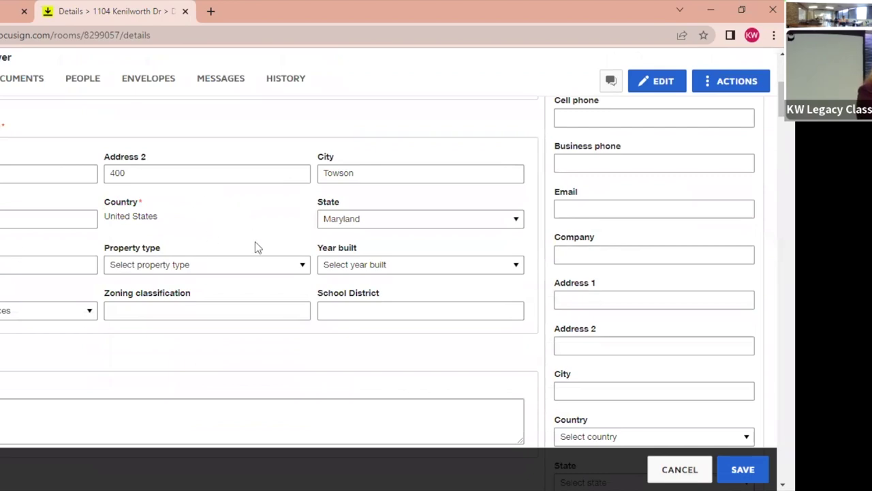
{"action": "scroll", "coordinate": [382, 292], "scroll_direction": "down", "scroll_amount": 1}
{"action": "scroll", "coordinate": [382, 291], "scroll_direction": "down", "scroll_amount": 2}
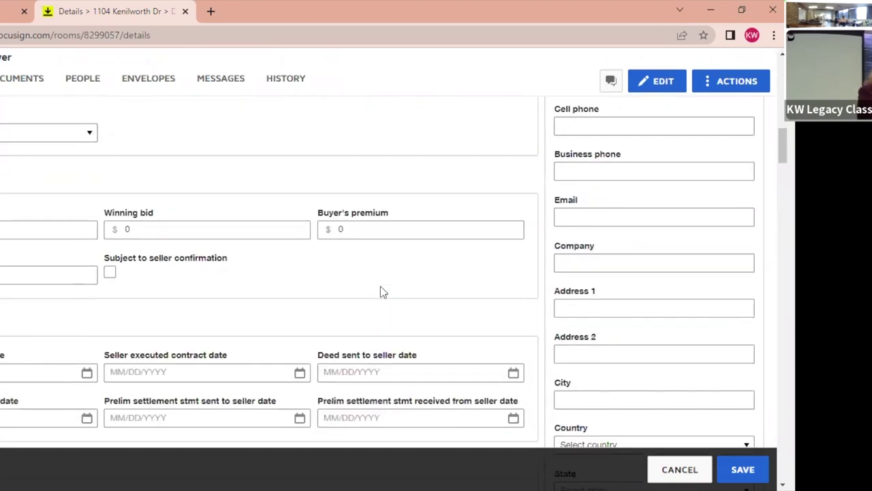
{"action": "scroll", "coordinate": [382, 291], "scroll_direction": "up", "scroll_amount": 6}
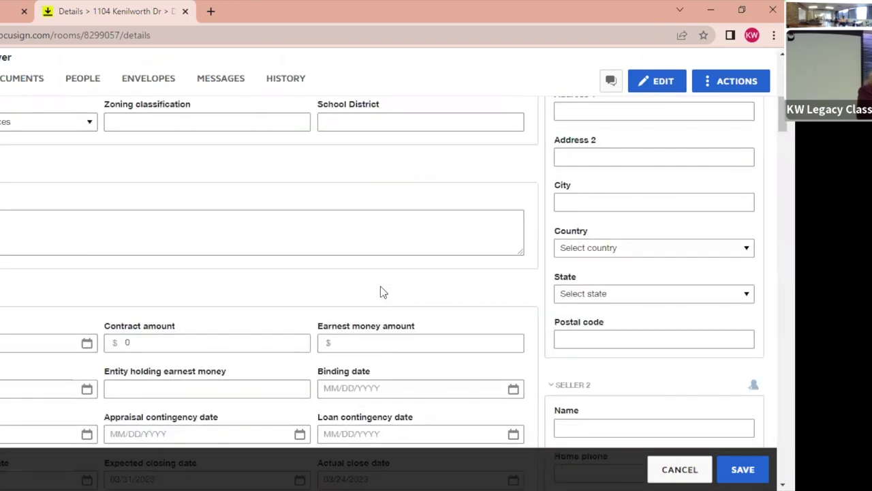
{"action": "scroll", "coordinate": [381, 292], "scroll_direction": "down", "scroll_amount": 3}
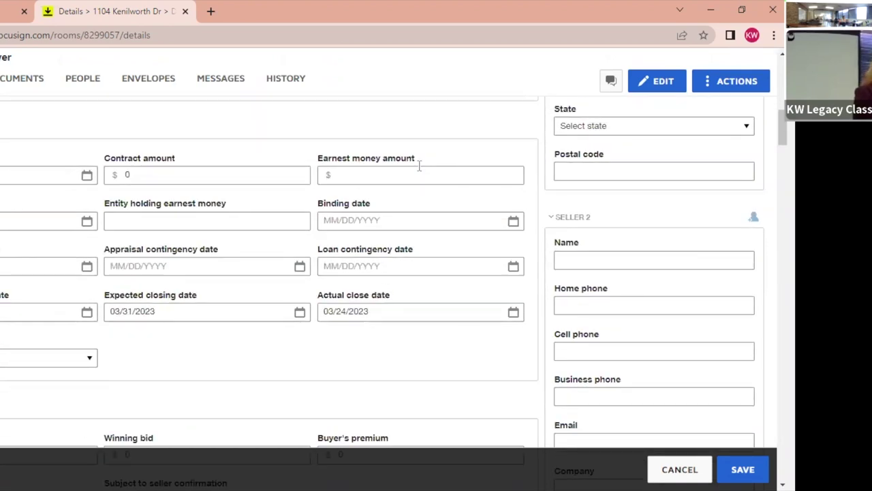
{"action": "scroll", "coordinate": [301, 371], "scroll_direction": "down", "scroll_amount": 5}
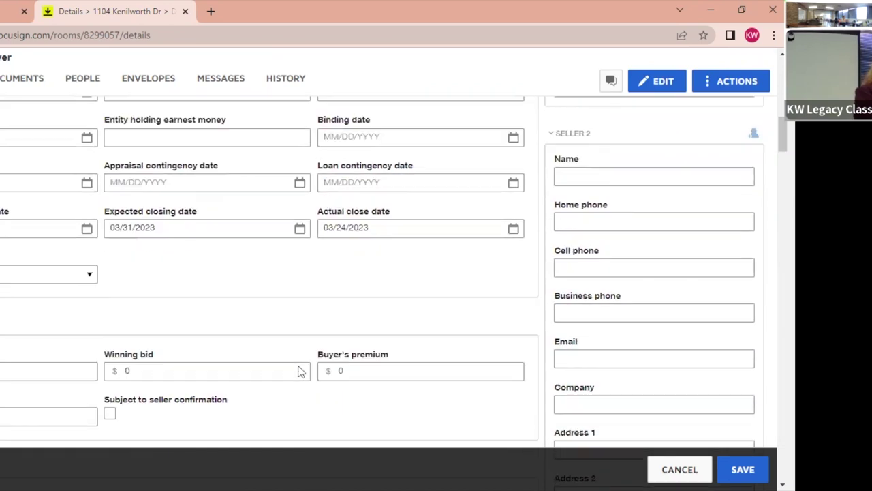
{"action": "scroll", "coordinate": [301, 371], "scroll_direction": "down", "scroll_amount": 10}
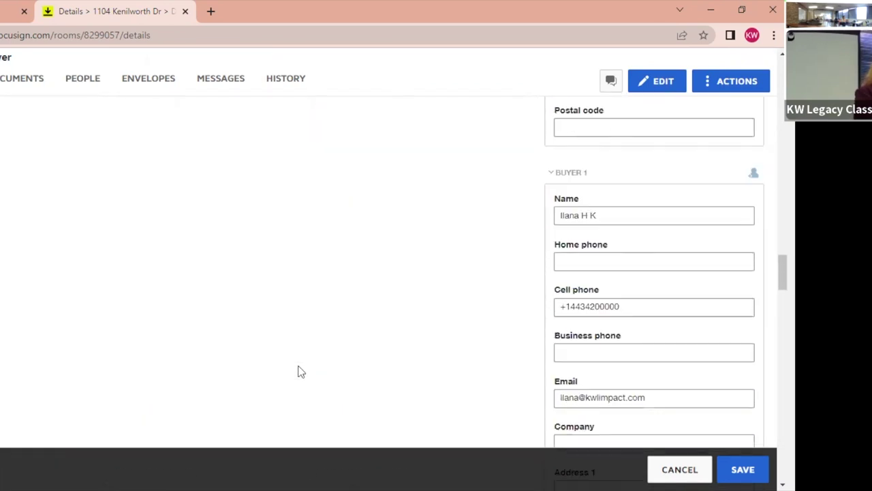
{"action": "scroll", "coordinate": [301, 371], "scroll_direction": "up", "scroll_amount": 15}
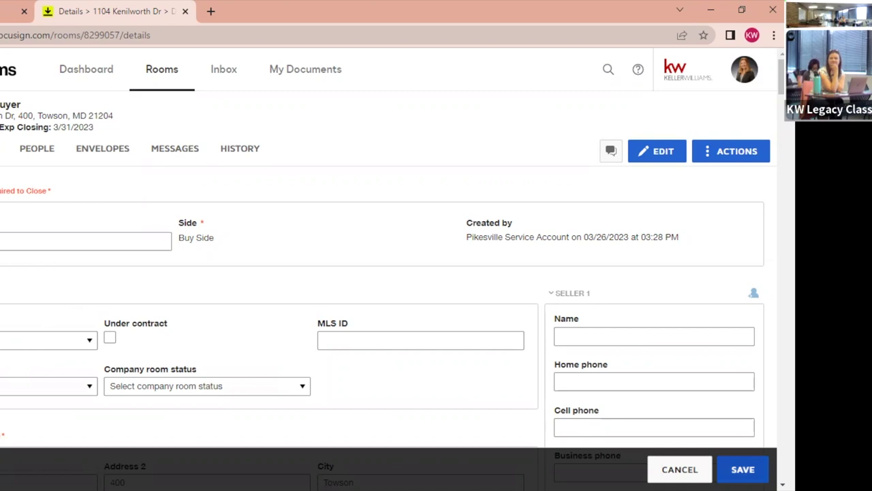
Save the edited buyer and agent contact details, then go to the room's Documents list.
{"action": "scroll", "coordinate": [605, 318], "scroll_direction": "down", "scroll_amount": 5}
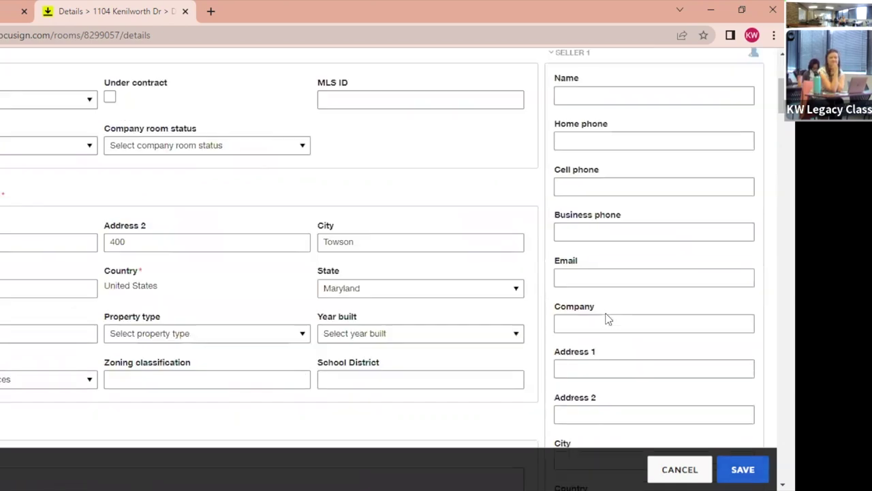
{"action": "scroll", "coordinate": [608, 318], "scroll_direction": "down", "scroll_amount": 4}
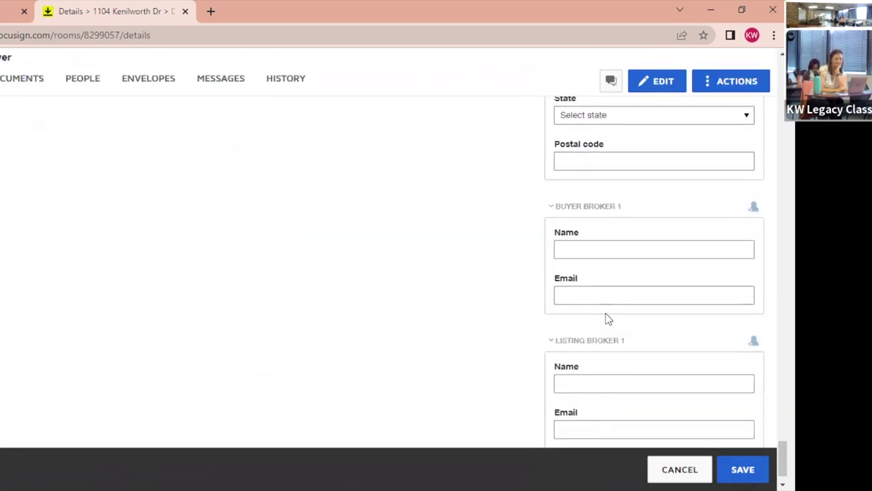
{"action": "scroll", "coordinate": [608, 318], "scroll_direction": "up", "scroll_amount": 5}
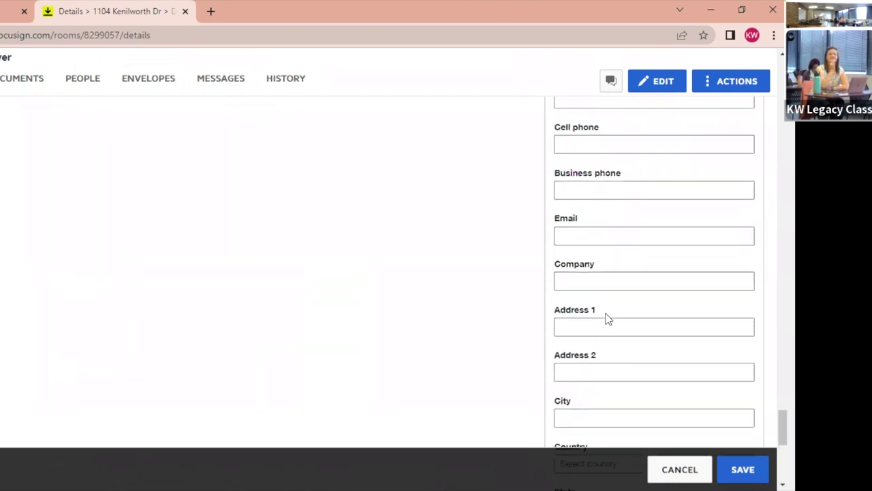
{"action": "scroll", "coordinate": [608, 318], "scroll_direction": "up", "scroll_amount": 5}
{"action": "scroll", "coordinate": [608, 318], "scroll_direction": "down", "scroll_amount": 2}
{"action": "scroll", "coordinate": [608, 318], "scroll_direction": "up", "scroll_amount": 3}
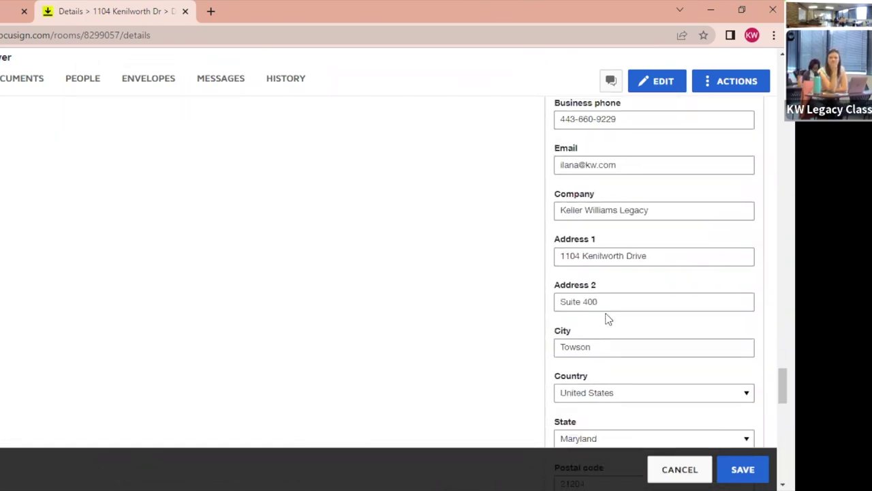
{"action": "scroll", "coordinate": [608, 318], "scroll_direction": "down", "scroll_amount": 7}
{"action": "scroll", "coordinate": [608, 318], "scroll_direction": "up", "scroll_amount": 3}
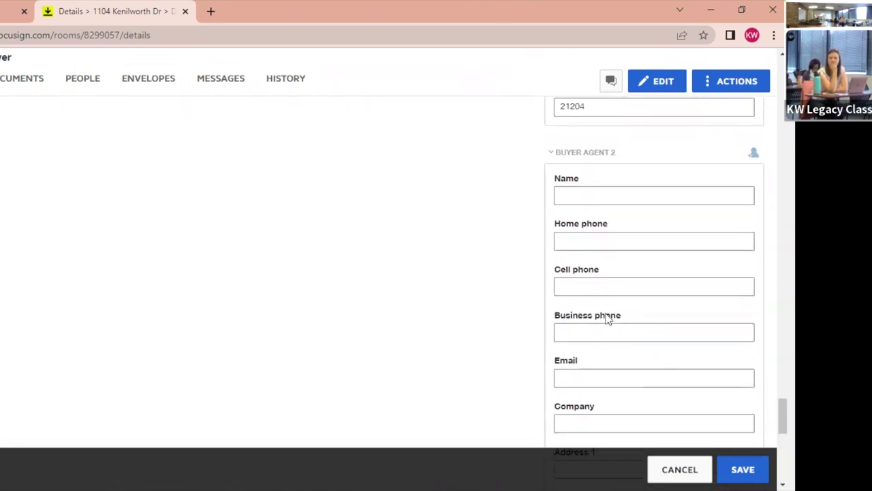
{"action": "scroll", "coordinate": [608, 319], "scroll_direction": "down", "scroll_amount": 4}
{"action": "scroll", "coordinate": [605, 317], "scroll_direction": "up", "scroll_amount": 1}
{"action": "scroll", "coordinate": [605, 318], "scroll_direction": "down", "scroll_amount": 5}
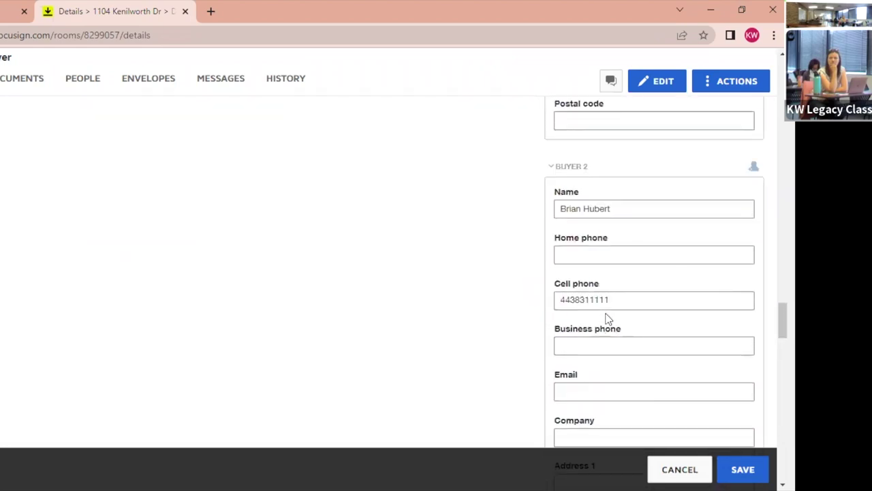
{"action": "scroll", "coordinate": [592, 246], "scroll_direction": "down", "scroll_amount": 10}
{"action": "scroll", "coordinate": [596, 249], "scroll_direction": "up", "scroll_amount": 2}
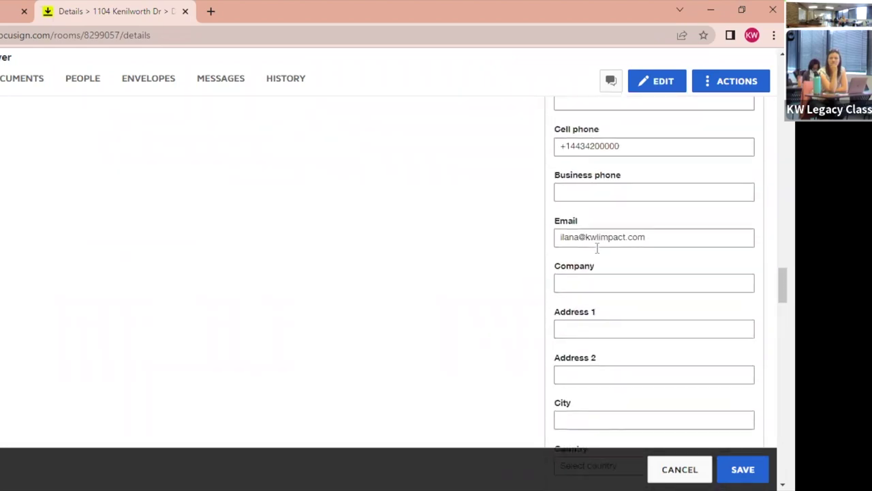
{"action": "scroll", "coordinate": [597, 252], "scroll_direction": "up", "scroll_amount": 2}
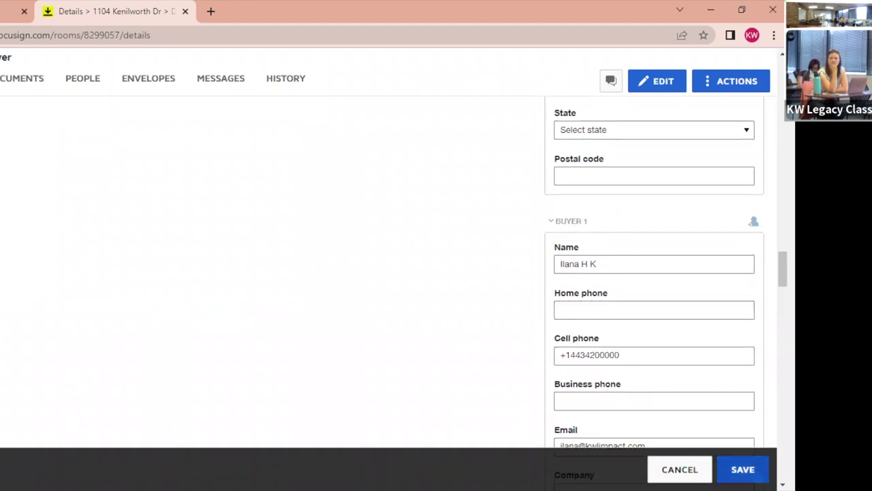
{"action": "left_click", "coordinate": [743, 469]}
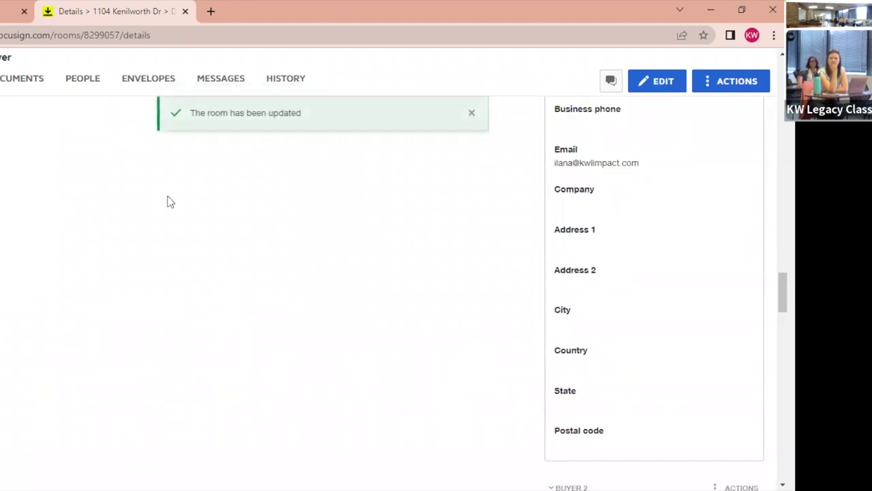
{"action": "left_click", "coordinate": [25, 85]}
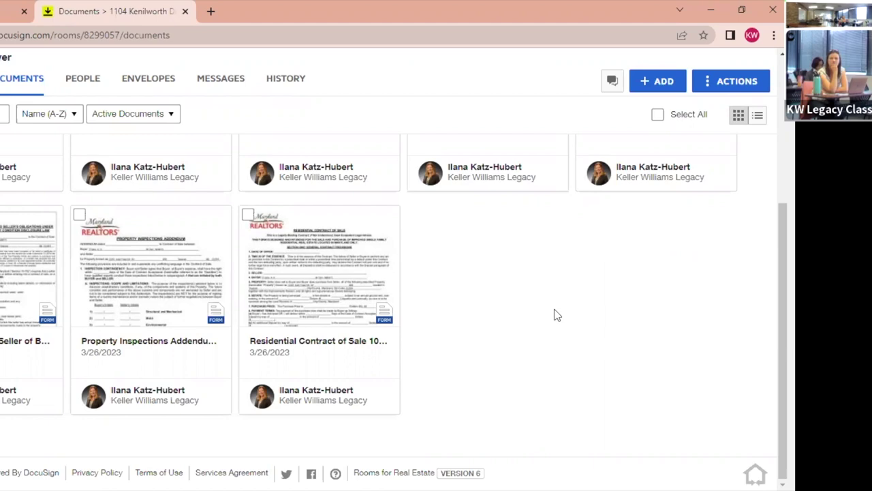
Scroll back to the top of the room's document card grid.
{"action": "scroll", "coordinate": [556, 315], "scroll_direction": "up", "scroll_amount": 5}
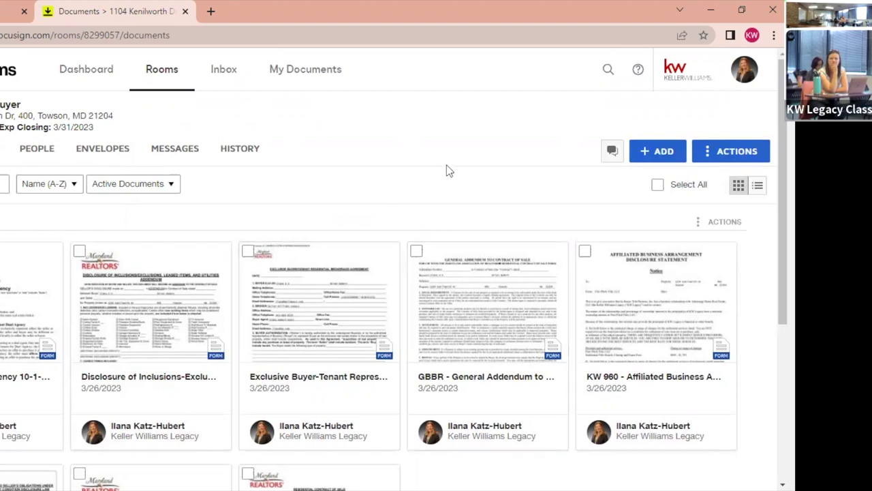
Upload Listing Contracts Class.pdf from This PC > Desktop into the room's documents.
{"action": "left_click", "coordinate": [661, 156]}
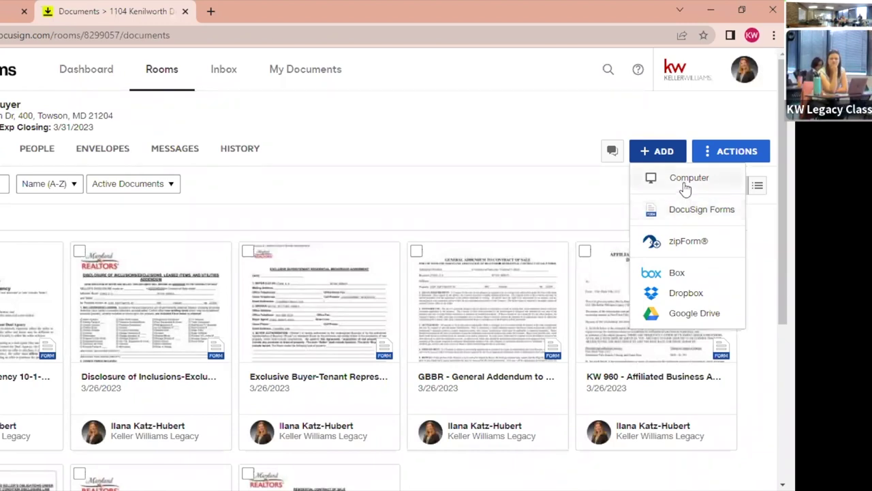
{"action": "left_click", "coordinate": [686, 184]}
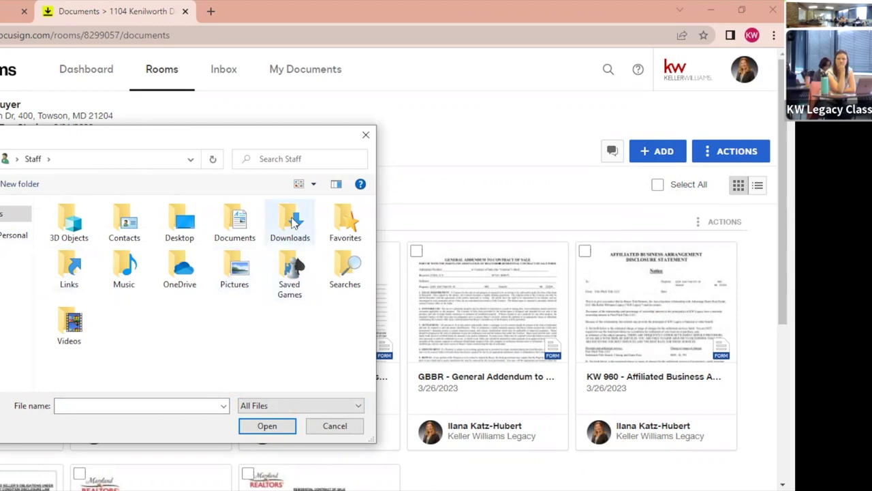
{"action": "left_click", "coordinate": [14, 234]}
{"action": "left_click", "coordinate": [13, 256]}
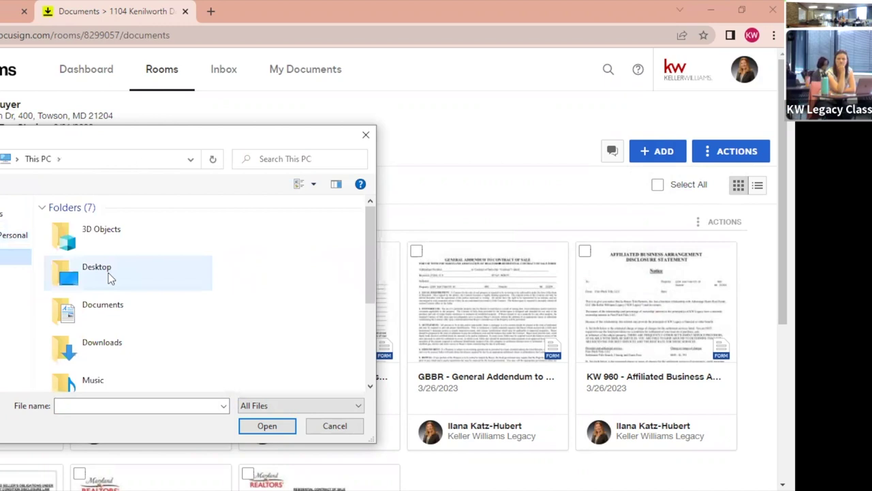
{"action": "double_click", "coordinate": [110, 276]}
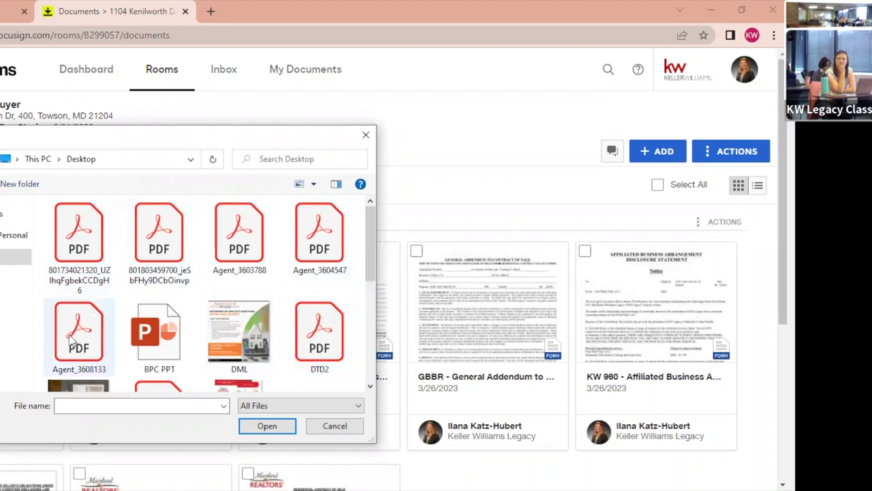
{"action": "scroll", "coordinate": [72, 337], "scroll_direction": "down", "scroll_amount": 2}
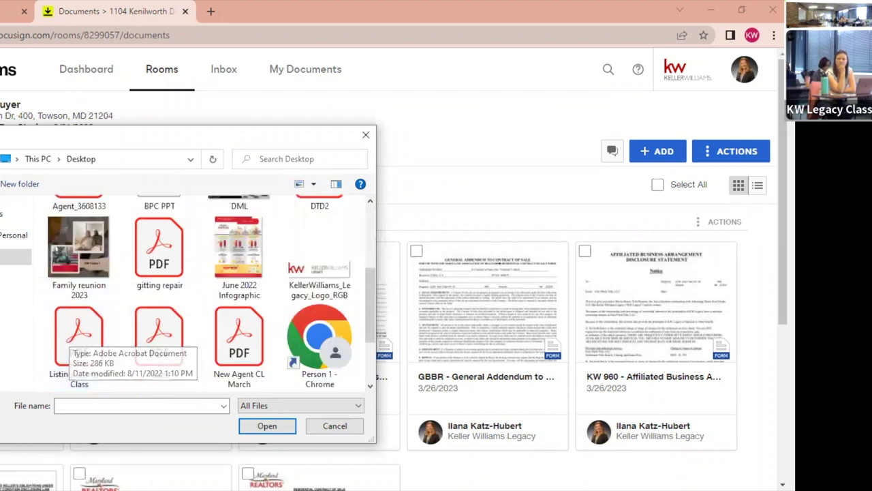
{"action": "double_click", "coordinate": [80, 341]}
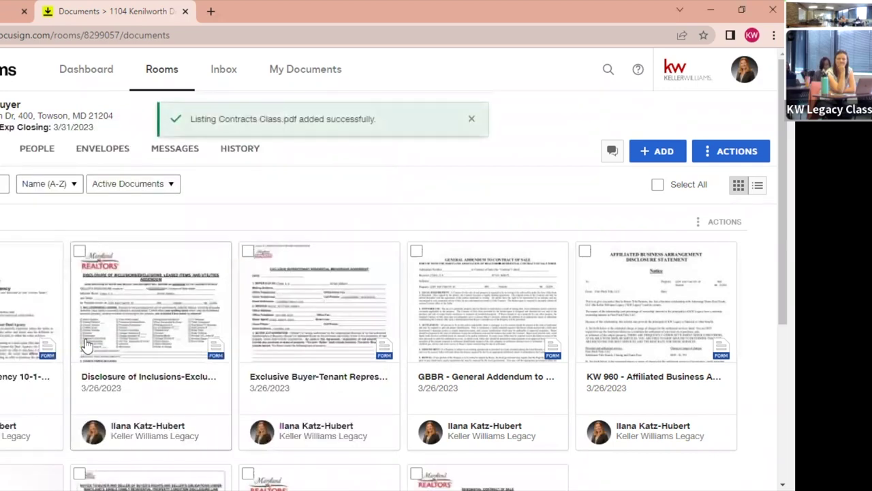
{"action": "scroll", "coordinate": [431, 377], "scroll_direction": "down", "scroll_amount": 4}
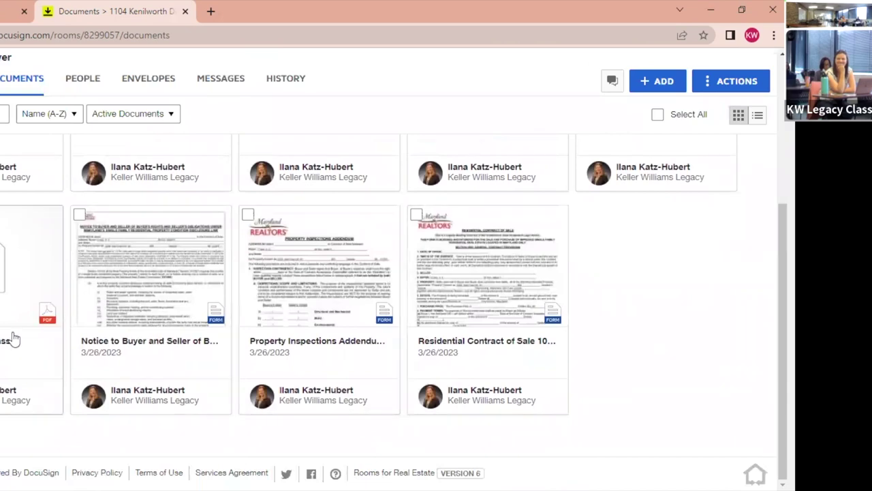
{"action": "scroll", "coordinate": [583, 293], "scroll_direction": "up", "scroll_amount": 4}
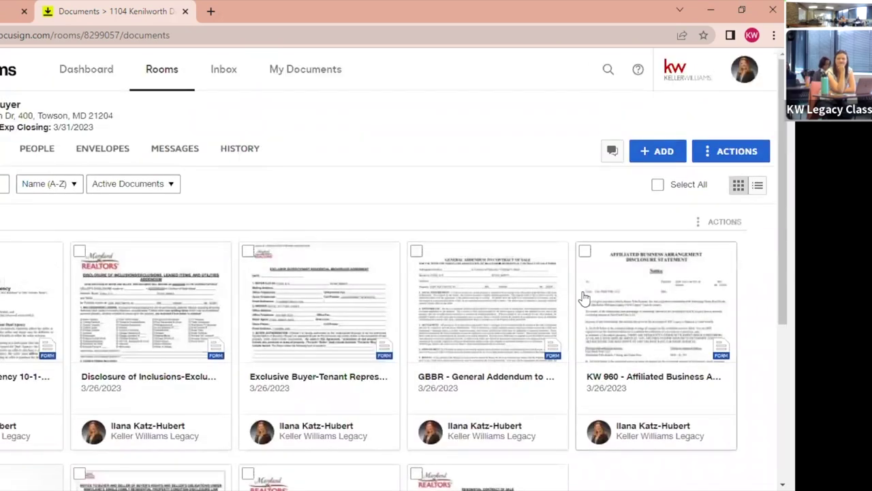
Browse the DocuSign Forms libraries and open the Maryland (MAR) library.
{"action": "left_click", "coordinate": [672, 153]}
{"action": "left_click", "coordinate": [687, 210]}
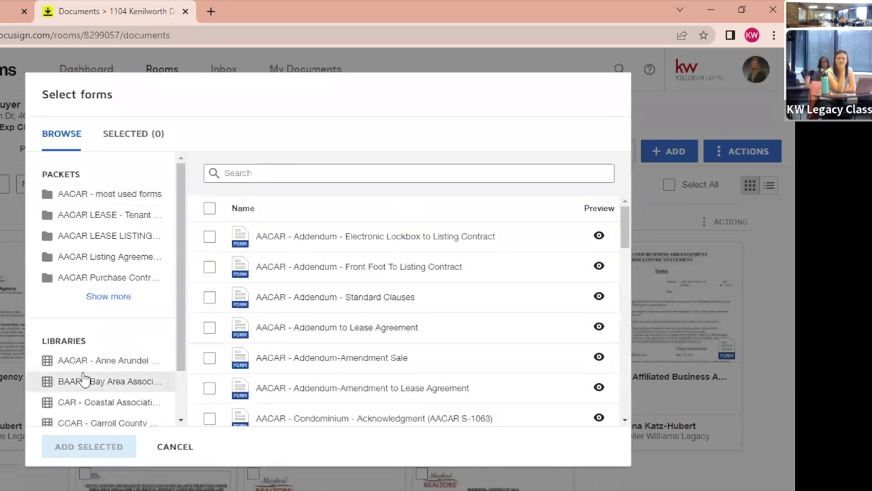
{"action": "scroll", "coordinate": [83, 380], "scroll_direction": "down", "scroll_amount": 1}
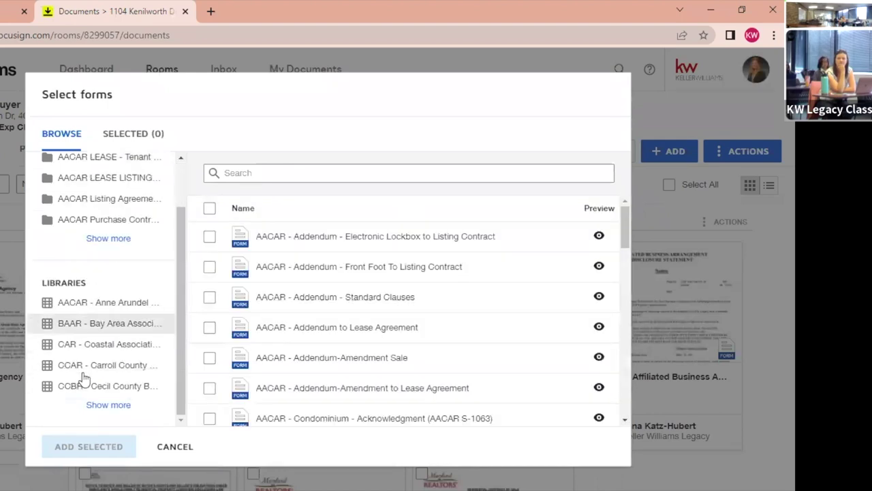
{"action": "left_click", "coordinate": [97, 238]}
{"action": "scroll", "coordinate": [96, 242], "scroll_direction": "up", "scroll_amount": 1}
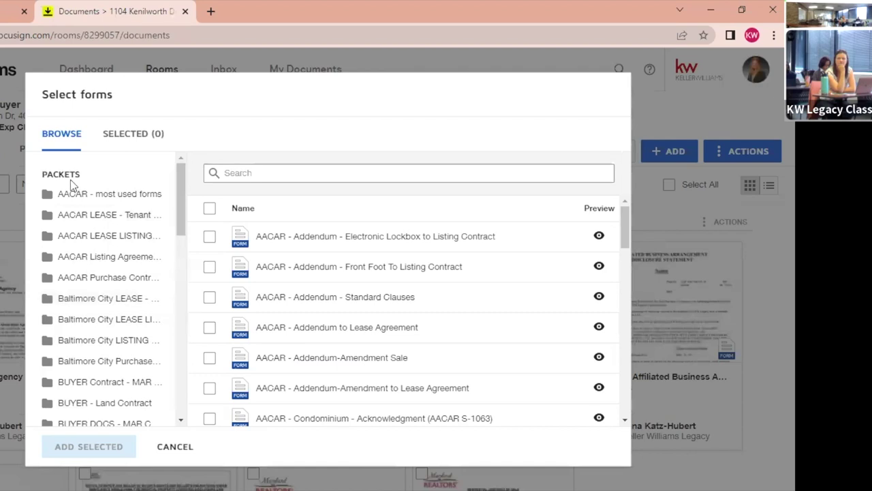
{"action": "scroll", "coordinate": [81, 314], "scroll_direction": "down", "scroll_amount": 10}
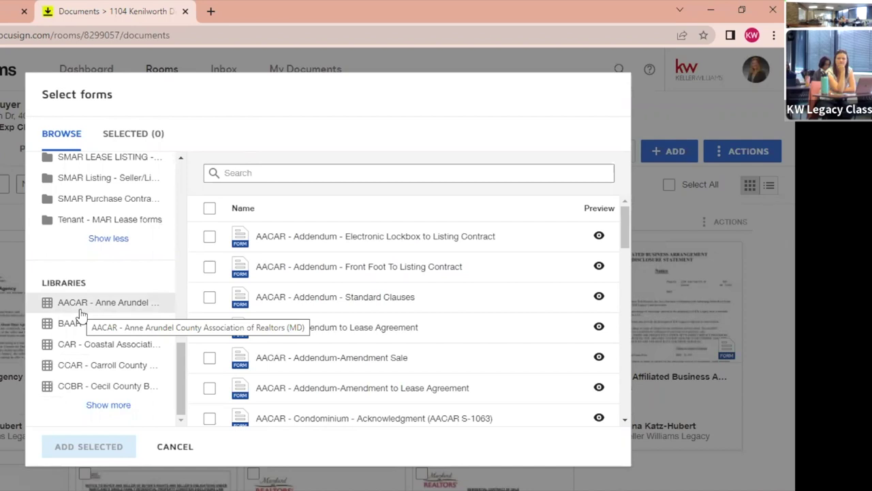
{"action": "left_click", "coordinate": [100, 407]}
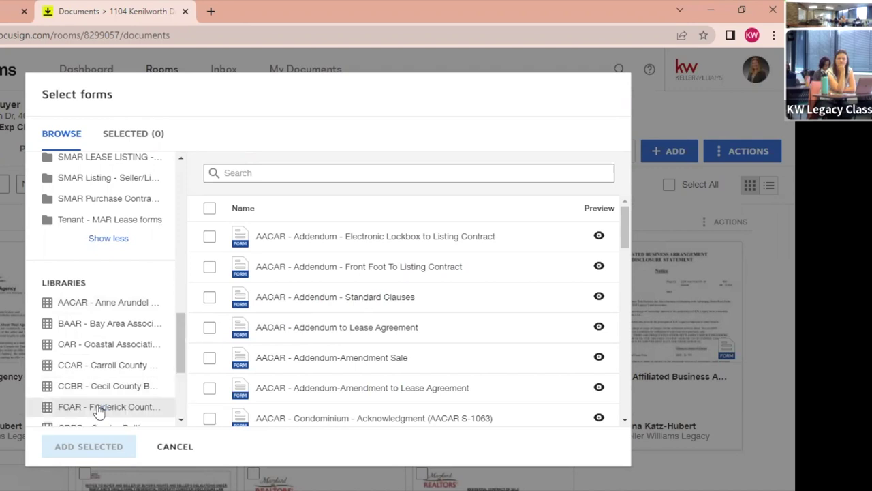
{"action": "scroll", "coordinate": [99, 410], "scroll_direction": "down", "scroll_amount": 3}
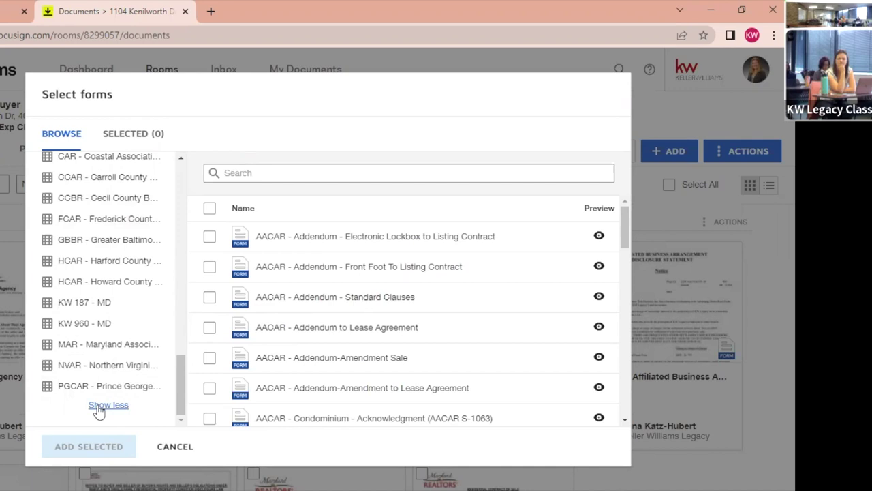
{"action": "left_click", "coordinate": [94, 347]}
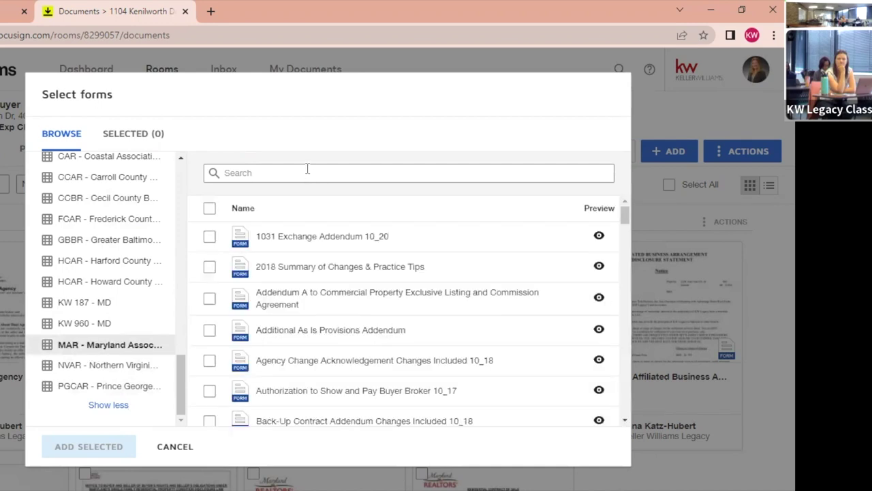
Search 'price' and add the Purchase Price Escalation Addendum 10_17 Changes Included to the room.
{"action": "left_click", "coordinate": [307, 173]}
{"action": "type", "text": "price"}
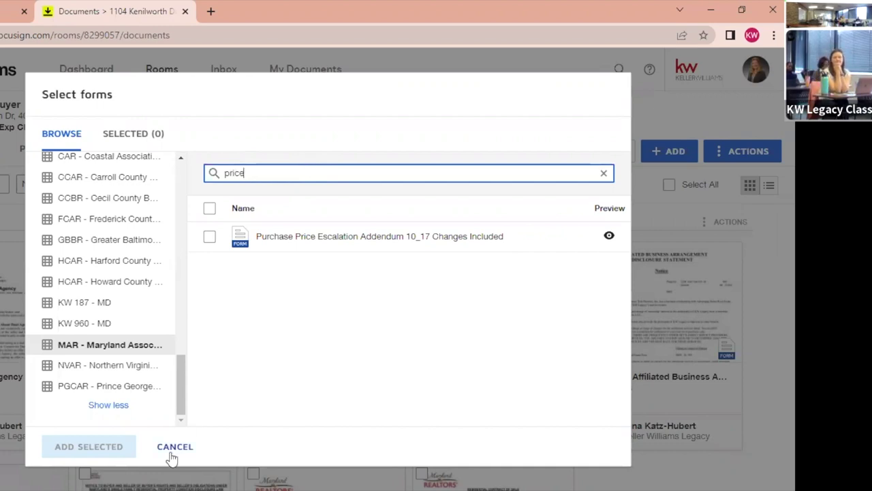
{"action": "left_click", "coordinate": [210, 238]}
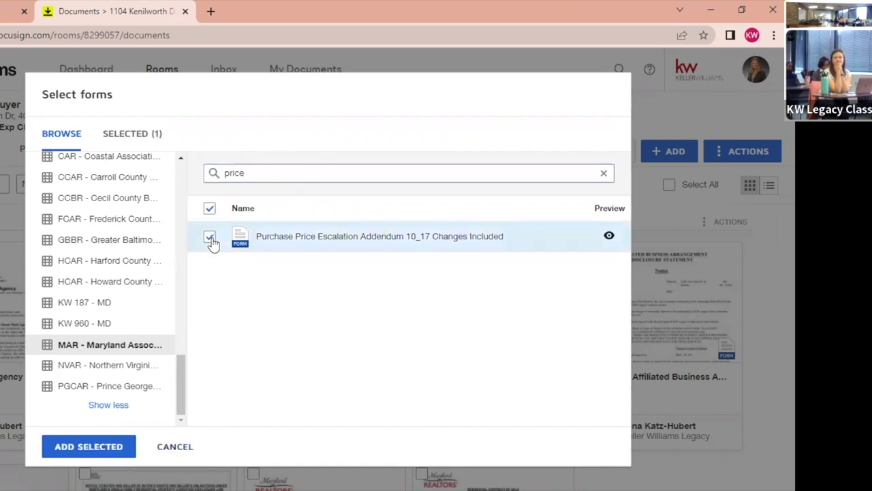
{"action": "left_click", "coordinate": [88, 447]}
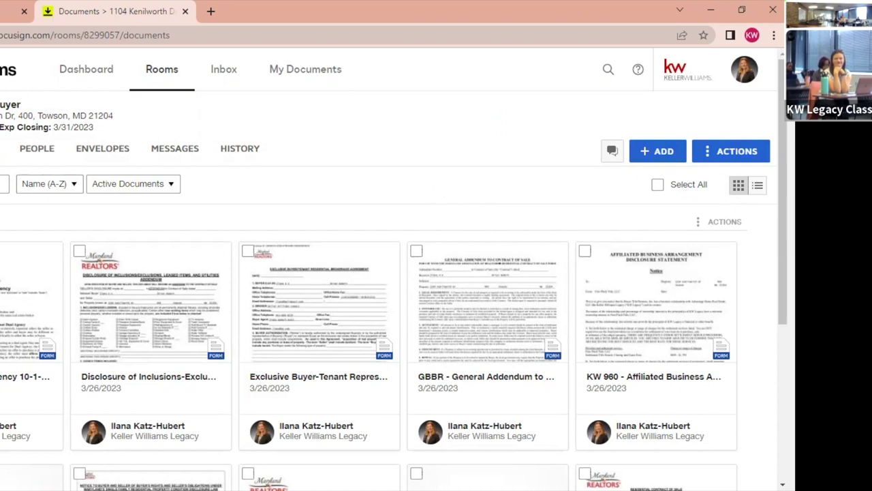
{"action": "left_click", "coordinate": [655, 187]}
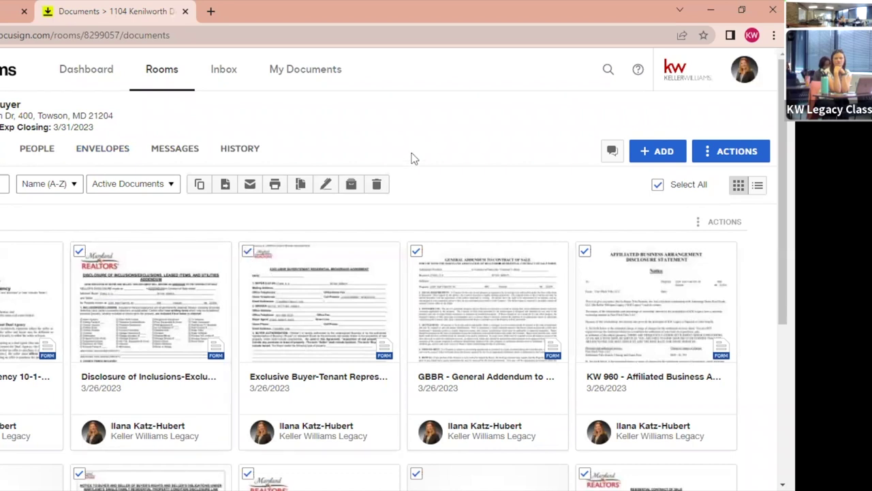
{"action": "left_click", "coordinate": [658, 185]}
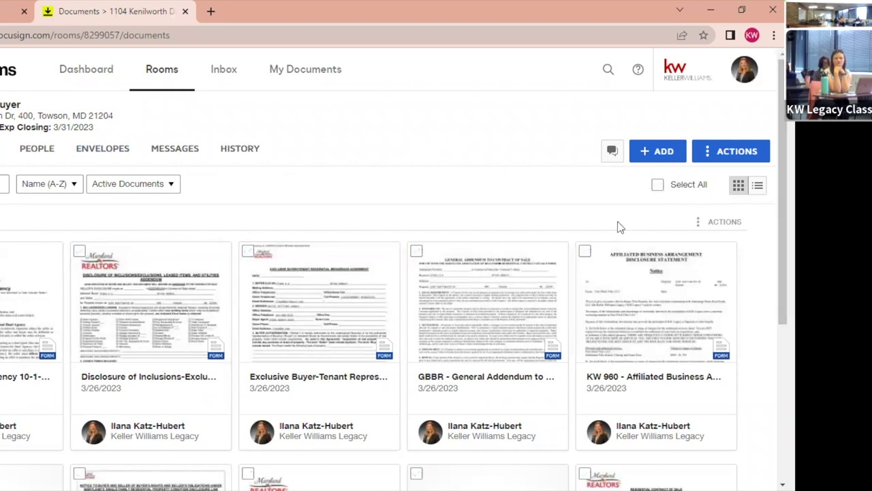
{"action": "left_click", "coordinate": [78, 252]}
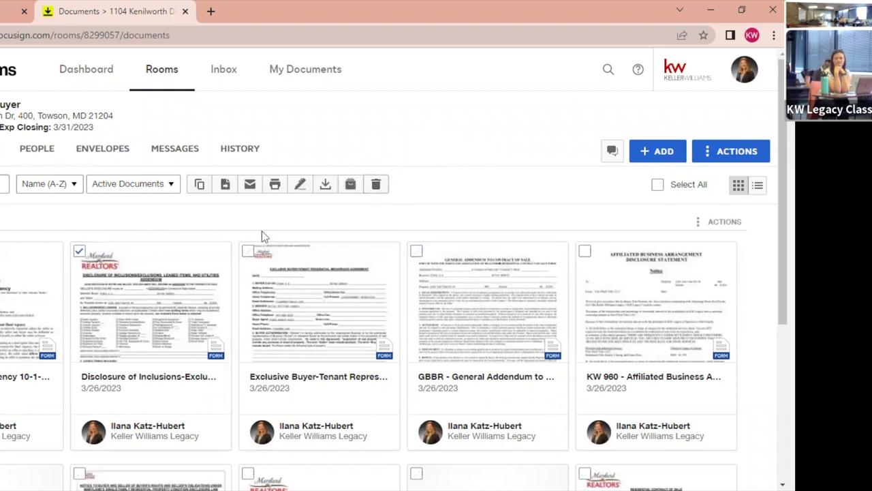
{"action": "left_click", "coordinate": [78, 251]}
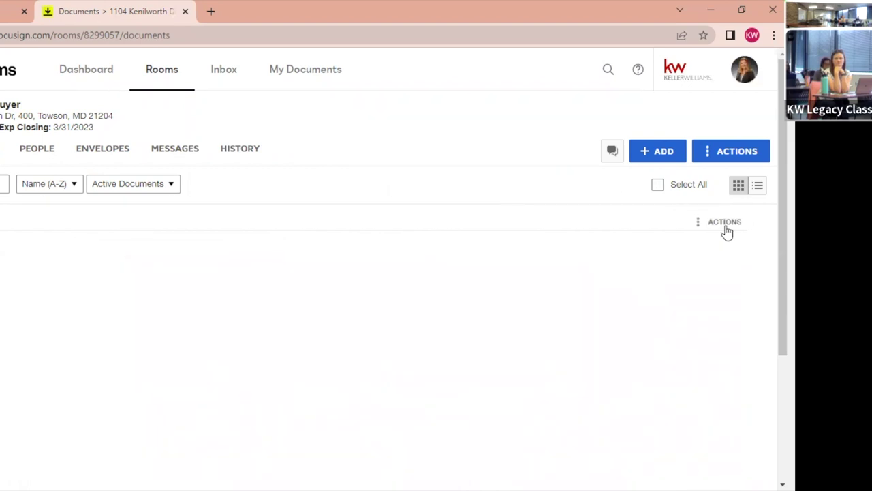
{"action": "left_click", "coordinate": [661, 155]}
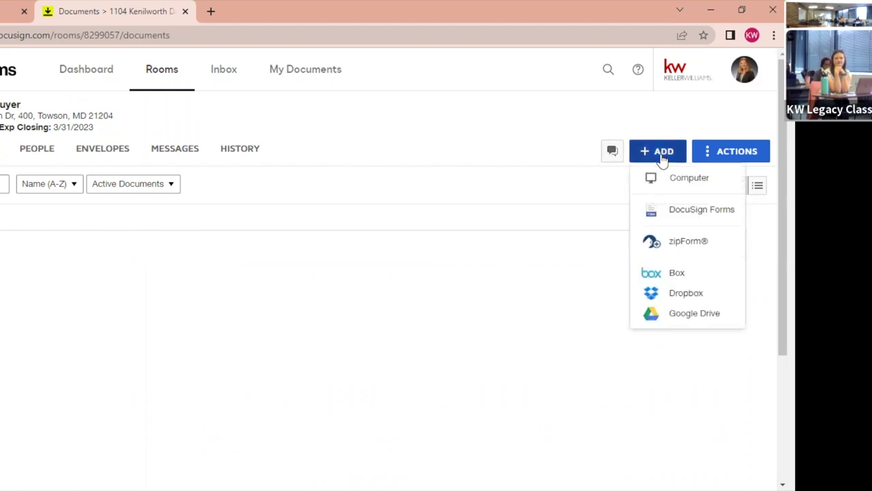
{"action": "left_click", "coordinate": [721, 155]}
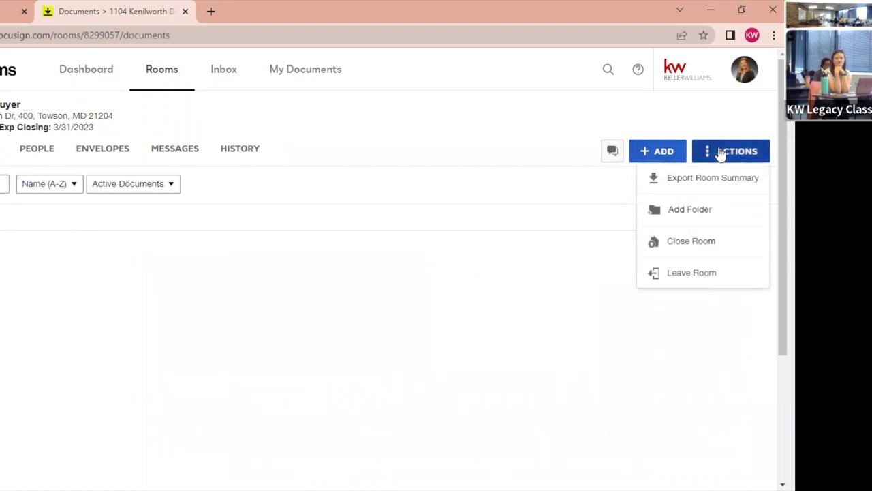
{"action": "left_click", "coordinate": [441, 138]}
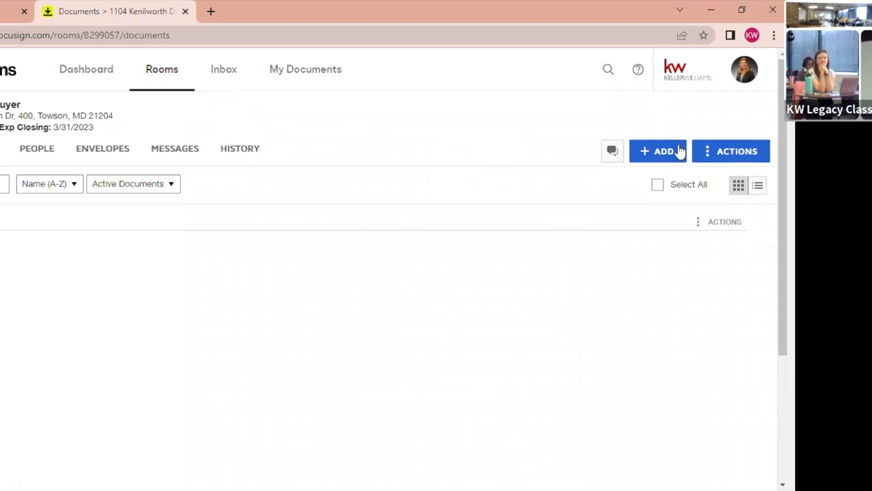
{"action": "left_click", "coordinate": [720, 154]}
{"action": "left_click", "coordinate": [685, 210]}
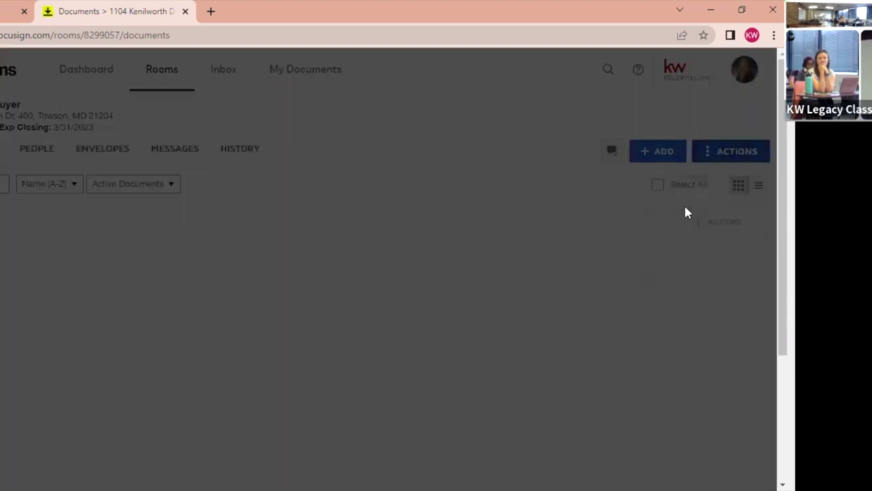
{"action": "type", "text": "Signed"}
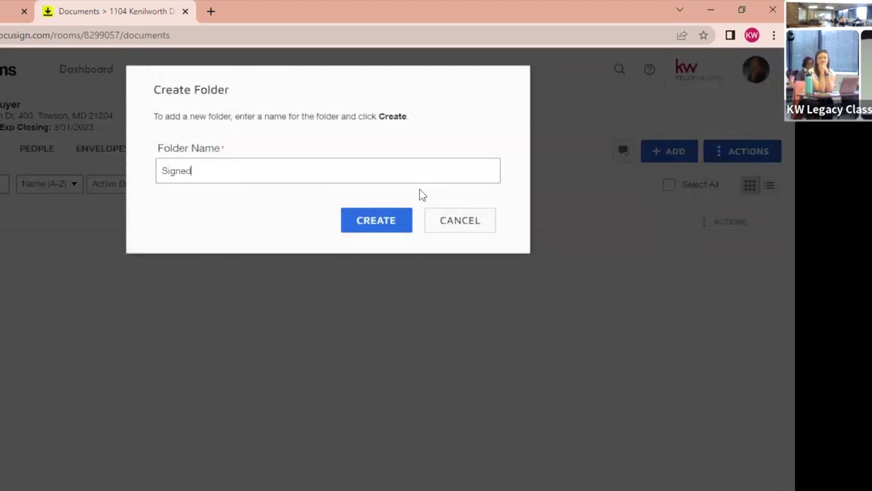
{"action": "type", "text": " Docs"}
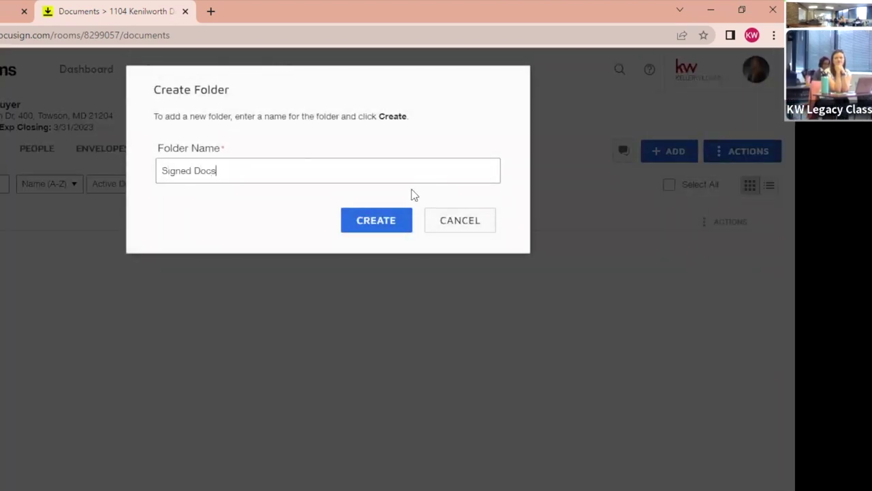
{"action": "left_click", "coordinate": [384, 227]}
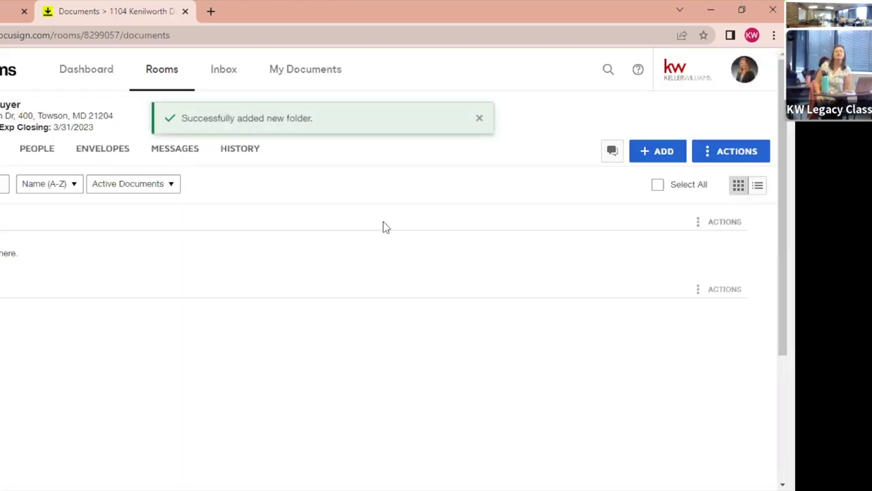
{"action": "left_click", "coordinate": [731, 151]}
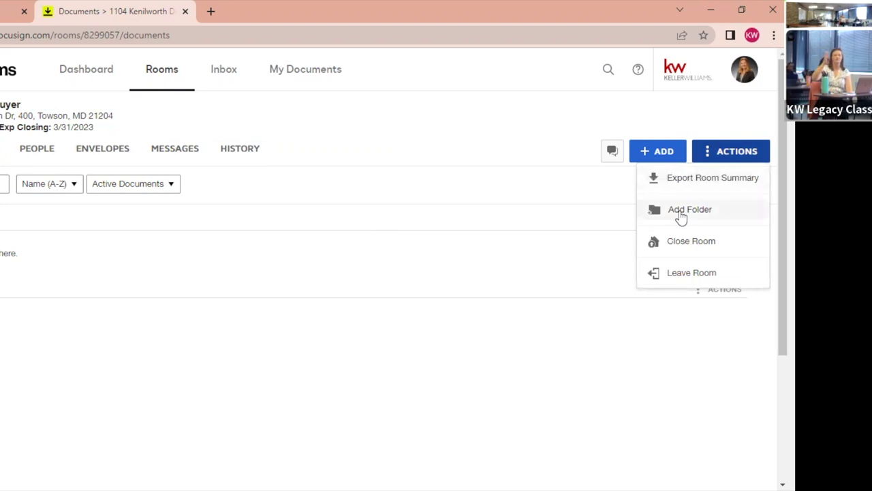
{"action": "left_click", "coordinate": [423, 145]}
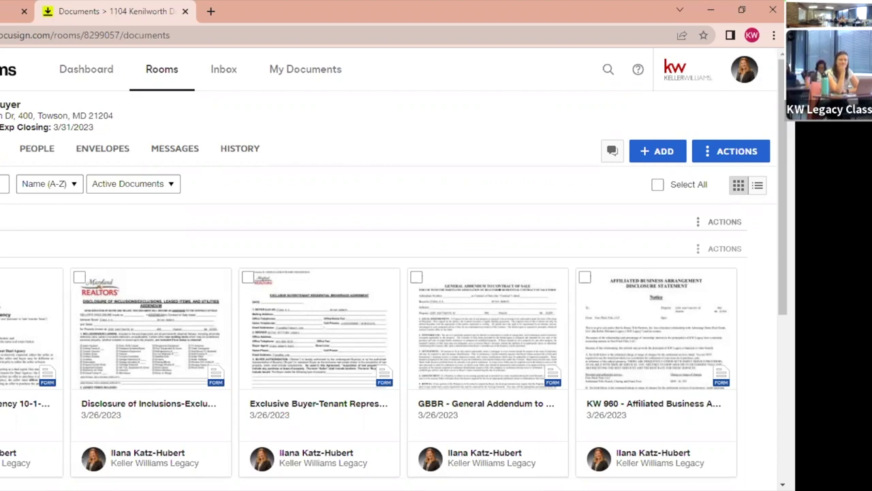
{"action": "scroll", "coordinate": [279, 440], "scroll_direction": "down", "scroll_amount": 4}
Switch the documents to list view and back to grid view, then select all documents.
{"action": "scroll", "coordinate": [279, 441], "scroll_direction": "up", "scroll_amount": 4}
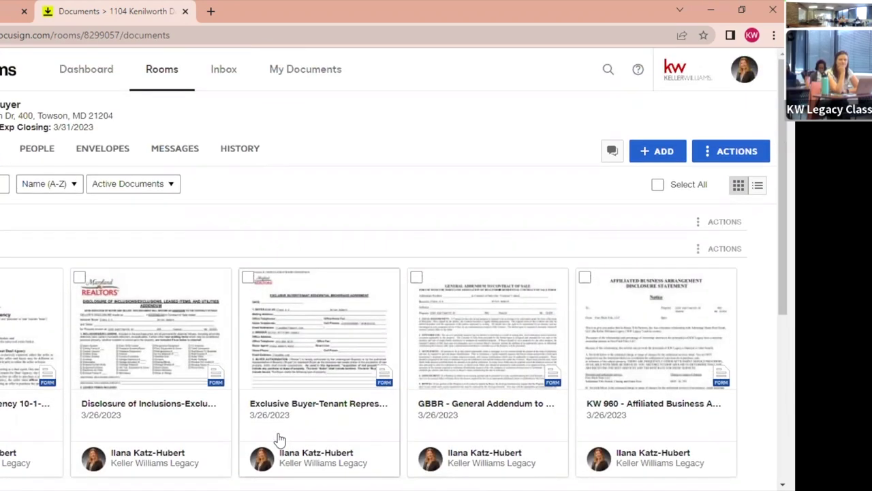
{"action": "left_click", "coordinate": [759, 190]}
{"action": "scroll", "coordinate": [409, 399], "scroll_direction": "down", "scroll_amount": 5}
{"action": "scroll", "coordinate": [409, 399], "scroll_direction": "up", "scroll_amount": 5}
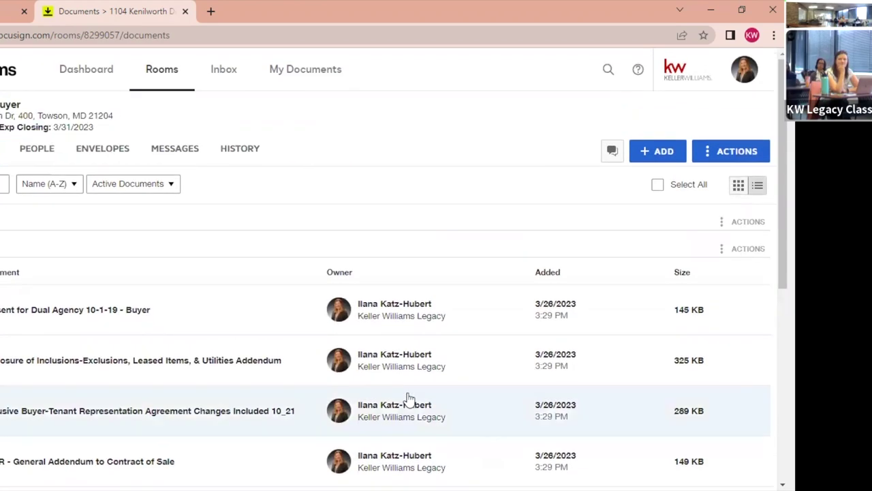
{"action": "left_click", "coordinate": [737, 187]}
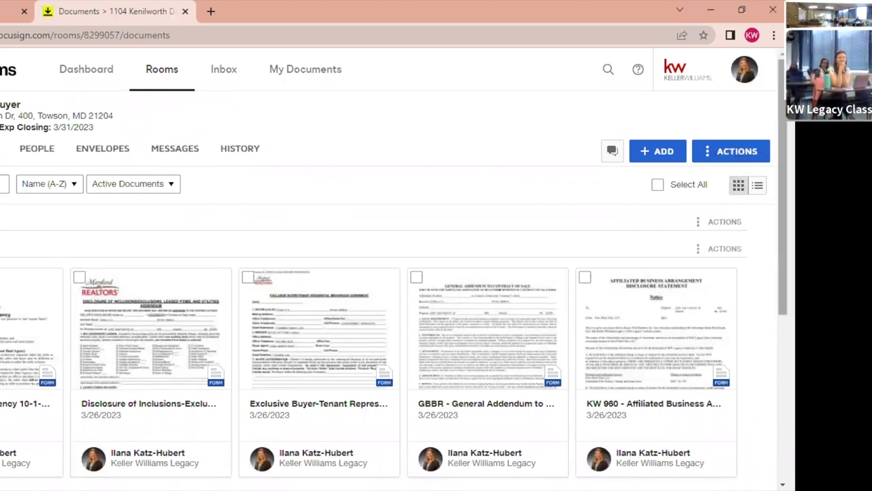
{"action": "left_click", "coordinate": [657, 187]}
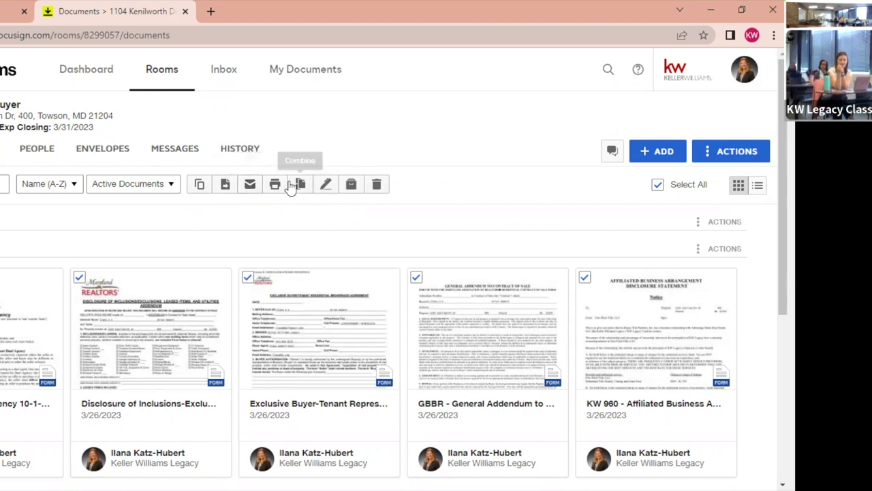
Clear the full selection, then check and uncheck only the GBBR General Addendum.
{"action": "double_click", "coordinate": [658, 185]}
{"action": "left_click", "coordinate": [658, 186]}
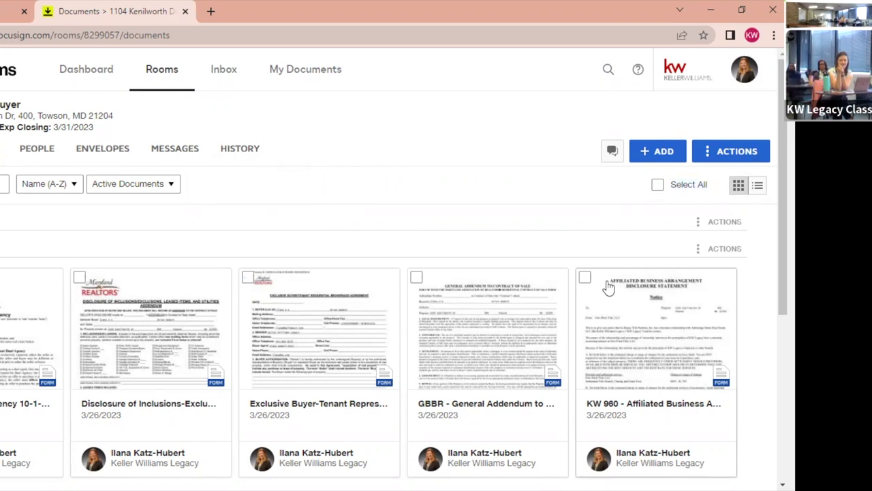
{"action": "left_click", "coordinate": [417, 278]}
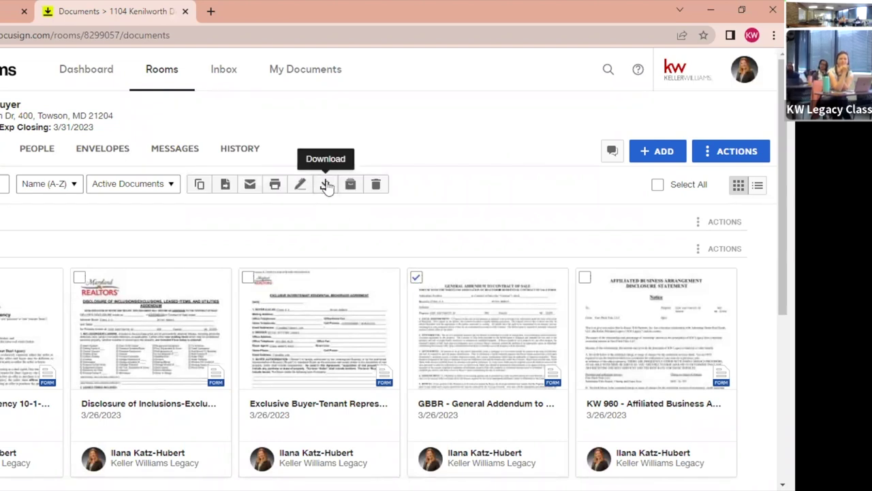
{"action": "left_click", "coordinate": [417, 278]}
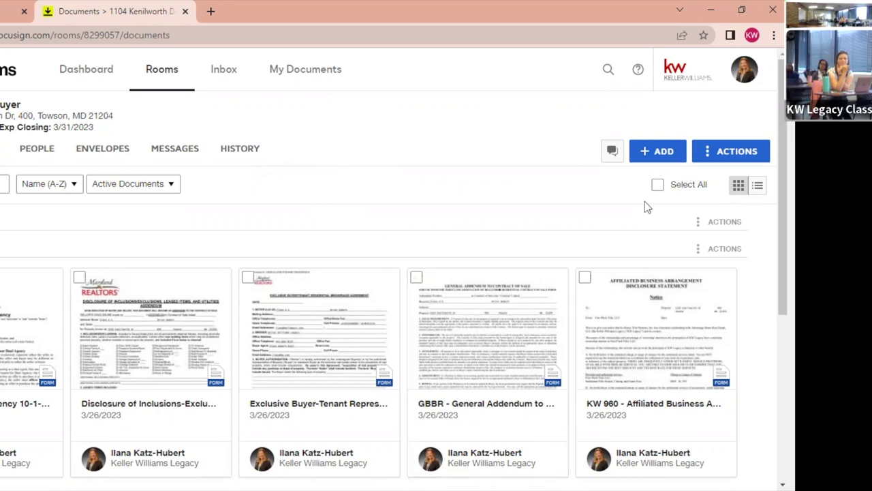
Select all room documents again, then clear the selection entirely.
{"action": "left_click", "coordinate": [657, 187]}
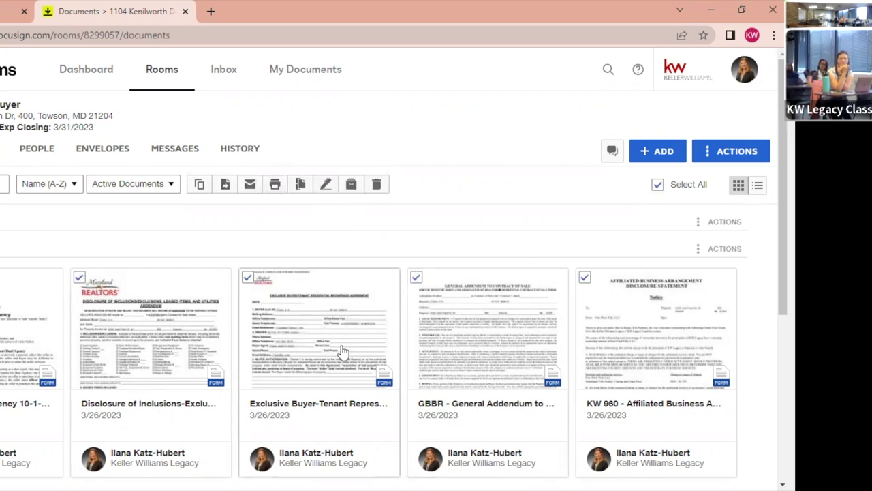
{"action": "scroll", "coordinate": [340, 353], "scroll_direction": "down", "scroll_amount": 3}
{"action": "scroll", "coordinate": [343, 352], "scroll_direction": "down", "scroll_amount": 2}
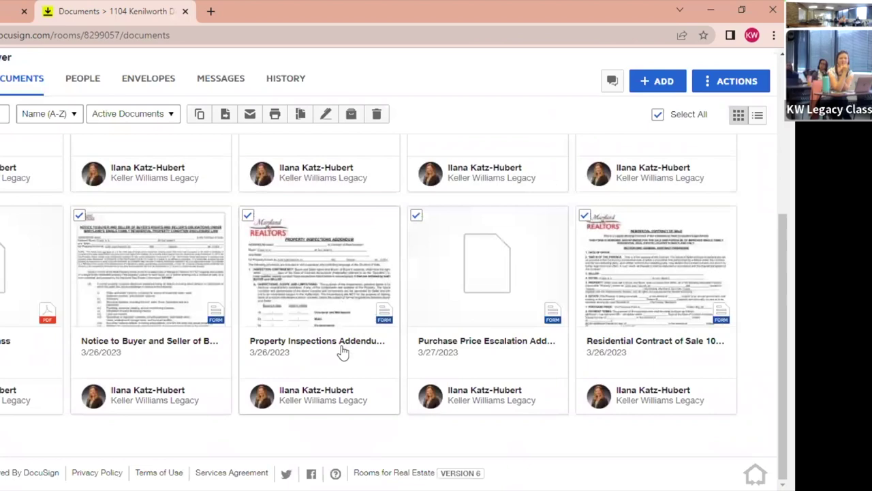
{"action": "scroll", "coordinate": [343, 352], "scroll_direction": "up", "scroll_amount": 4}
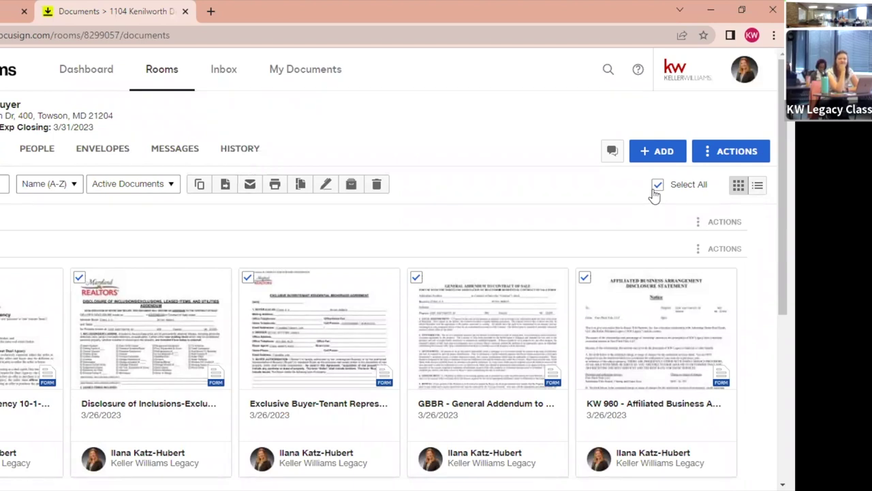
{"action": "left_click", "coordinate": [658, 186]}
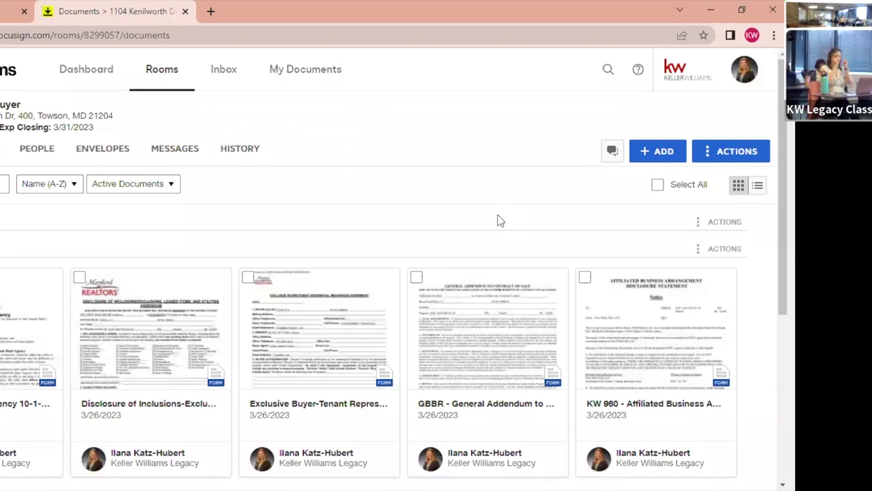
Create an envelope from all room documents except the KW 960 disclosure.
{"action": "left_click", "coordinate": [658, 185]}
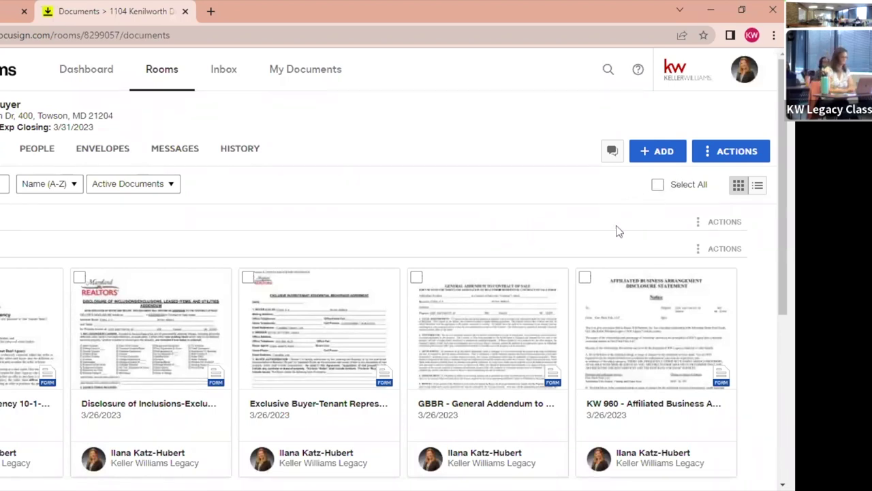
{"action": "left_click", "coordinate": [584, 278]}
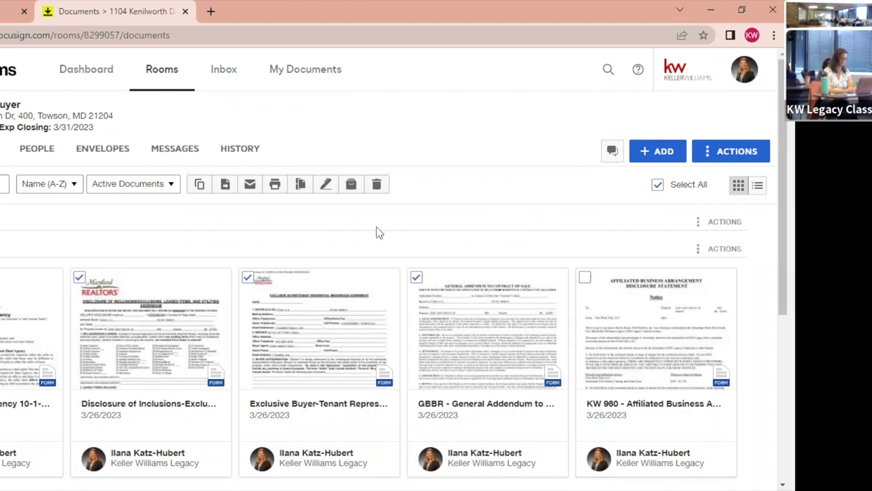
{"action": "left_click", "coordinate": [326, 185]}
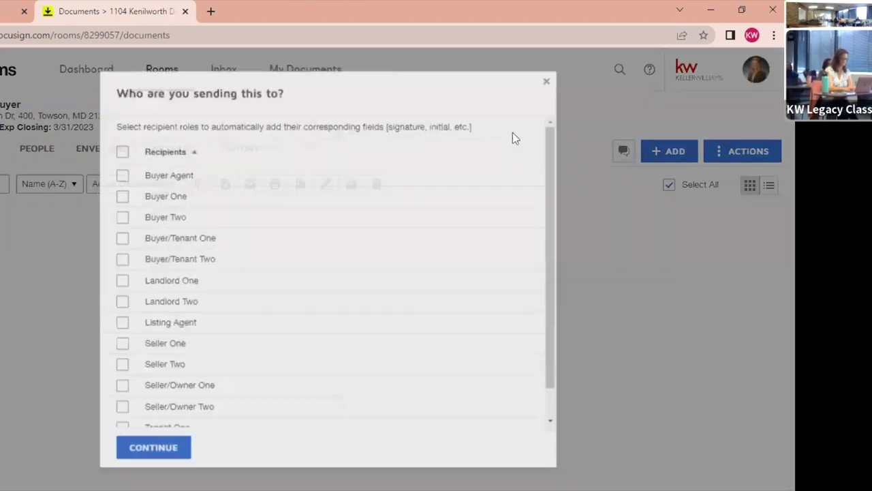
Add Buyer One, Buyer Two and the Buyer Agent as envelope recipients and continue.
{"action": "left_click", "coordinate": [123, 198]}
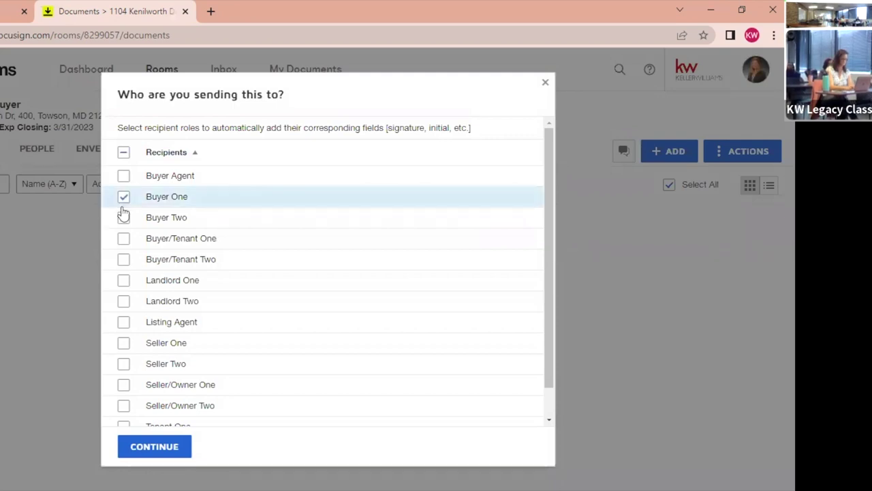
{"action": "left_click", "coordinate": [123, 217]}
{"action": "left_click", "coordinate": [124, 176]}
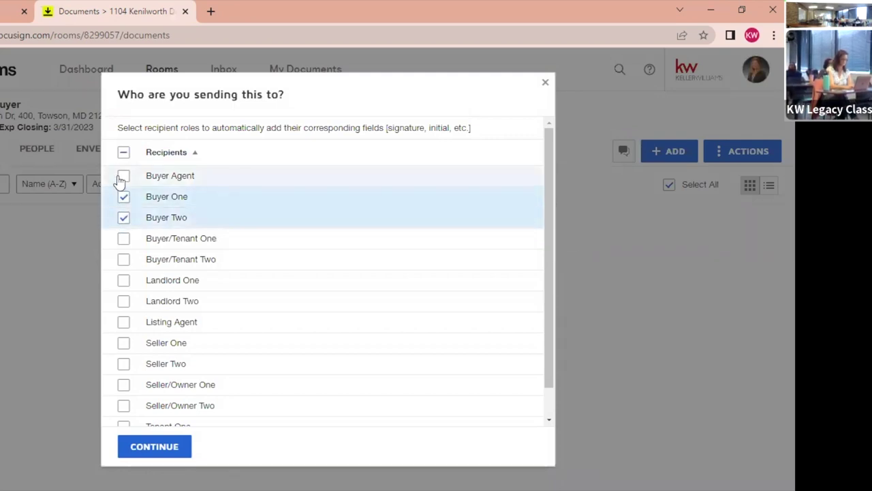
{"action": "left_click", "coordinate": [148, 448]}
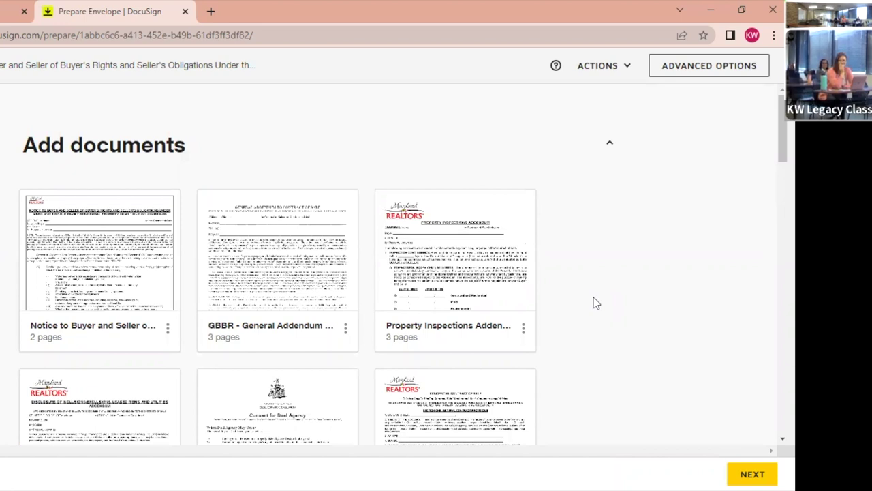
{"action": "scroll", "coordinate": [628, 305], "scroll_direction": "down", "scroll_amount": 2}
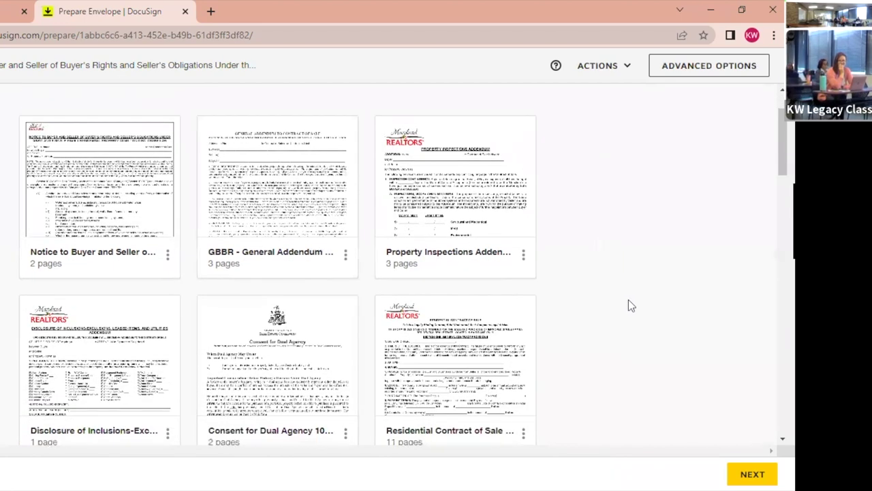
{"action": "scroll", "coordinate": [629, 305], "scroll_direction": "up", "scroll_amount": 2}
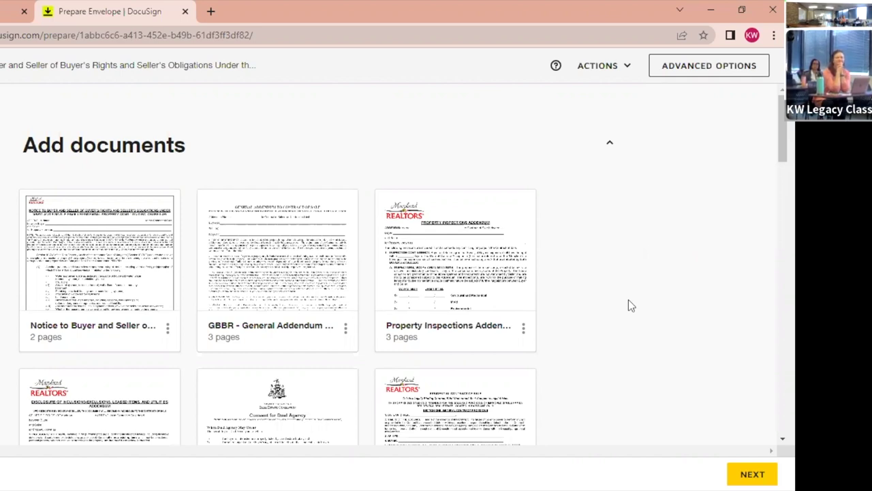
{"action": "scroll", "coordinate": [636, 321], "scroll_direction": "down", "scroll_amount": 1}
{"action": "scroll", "coordinate": [636, 321], "scroll_direction": "down", "scroll_amount": 1}
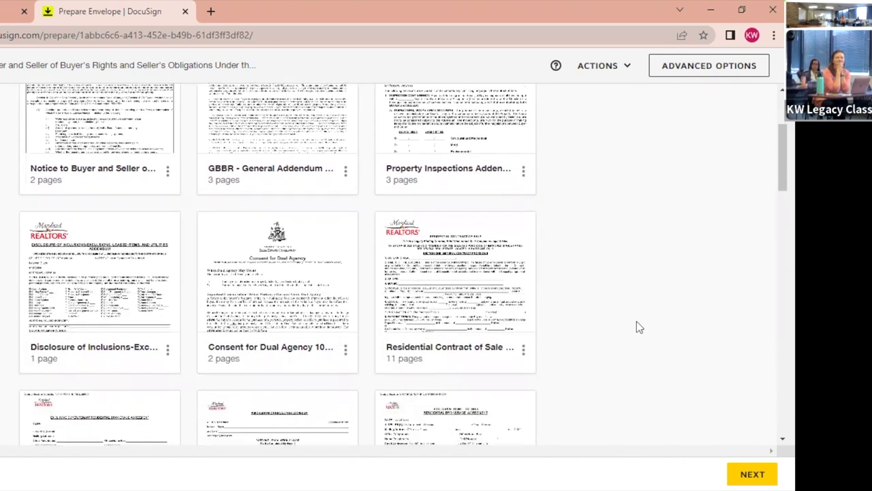
Move the 11-page Residential Contract of Sale to the first position in the documents grid.
{"action": "mouse_move", "coordinate": [443, 296]}
{"action": "left_click_drag", "start_coordinate": [444, 295], "coordinate": [64, 324]}
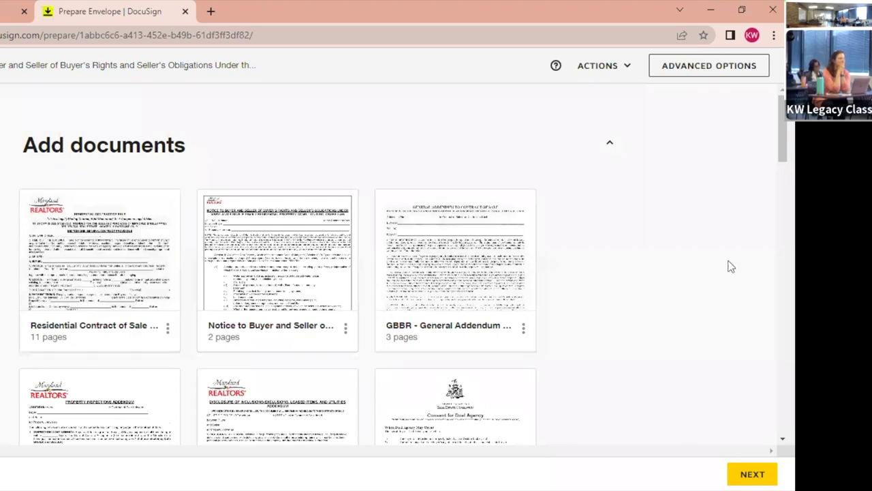
{"action": "scroll", "coordinate": [609, 306], "scroll_direction": "down", "scroll_amount": 1}
{"action": "scroll", "coordinate": [611, 307], "scroll_direction": "down", "scroll_amount": 2}
{"action": "scroll", "coordinate": [611, 307], "scroll_direction": "up", "scroll_amount": 2}
{"action": "scroll", "coordinate": [612, 307], "scroll_direction": "down", "scroll_amount": 1}
{"action": "scroll", "coordinate": [612, 307], "scroll_direction": "down", "scroll_amount": 1}
{"action": "scroll", "coordinate": [611, 307], "scroll_direction": "up", "scroll_amount": 2}
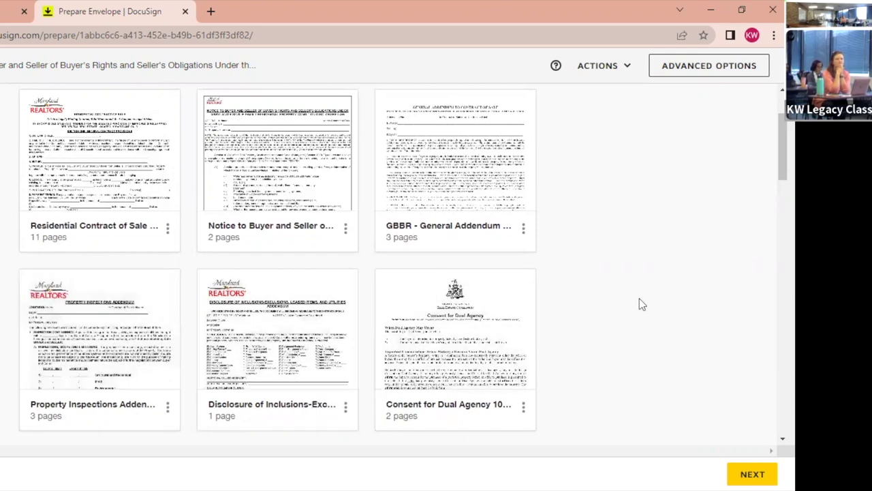
{"action": "scroll", "coordinate": [639, 302], "scroll_direction": "down", "scroll_amount": 2}
{"action": "scroll", "coordinate": [638, 302], "scroll_direction": "up", "scroll_amount": 3}
{"action": "scroll", "coordinate": [639, 302], "scroll_direction": "down", "scroll_amount": 5}
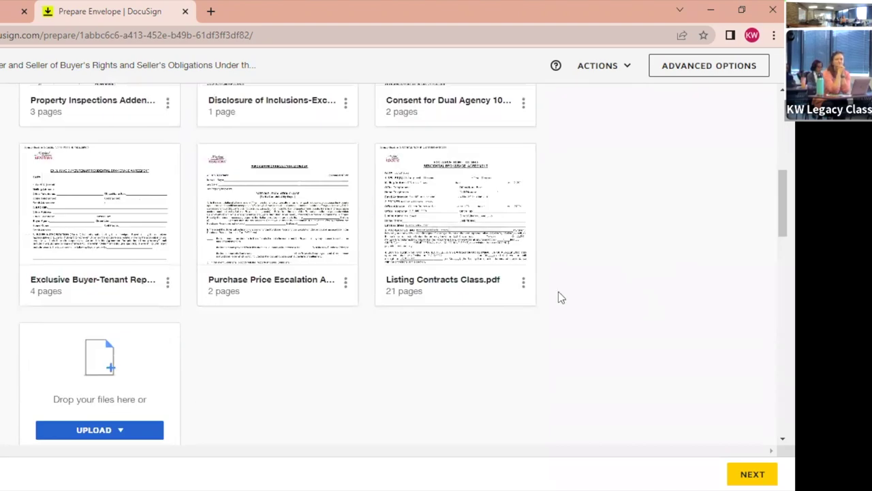
{"action": "mouse_move", "coordinate": [77, 209]}
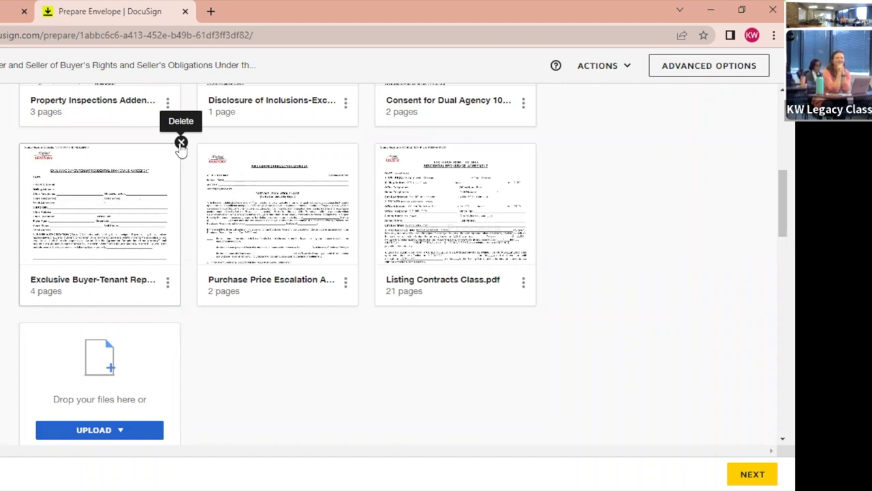
Delete the 4-page Exclusive Buyer-Tenant Representation document from the envelope.
{"action": "left_click", "coordinate": [180, 143]}
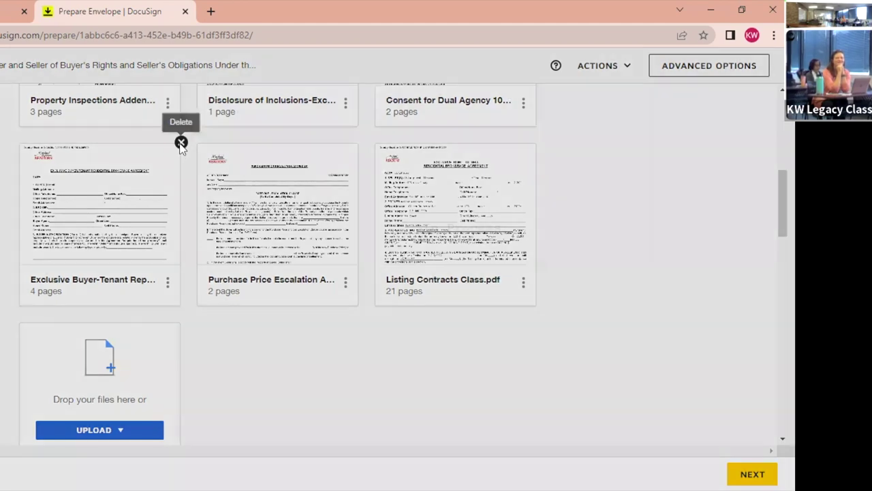
{"action": "left_click", "coordinate": [240, 201]}
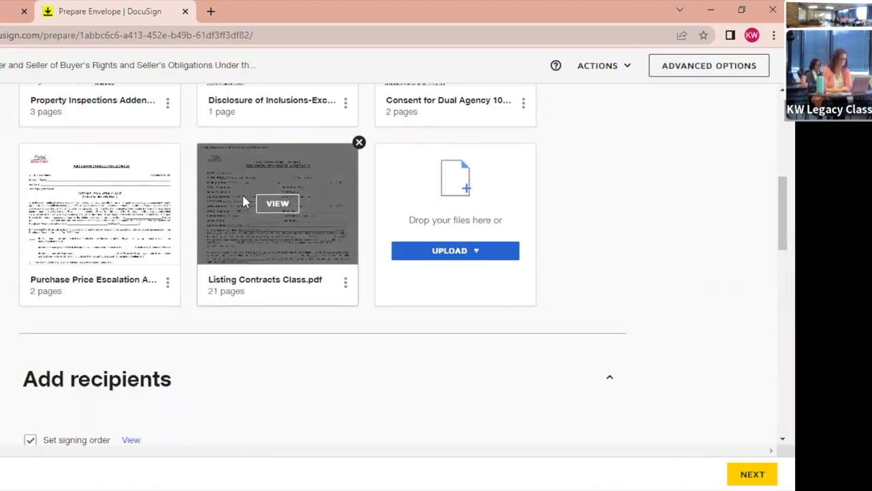
{"action": "scroll", "coordinate": [623, 253], "scroll_direction": "up", "scroll_amount": 3}
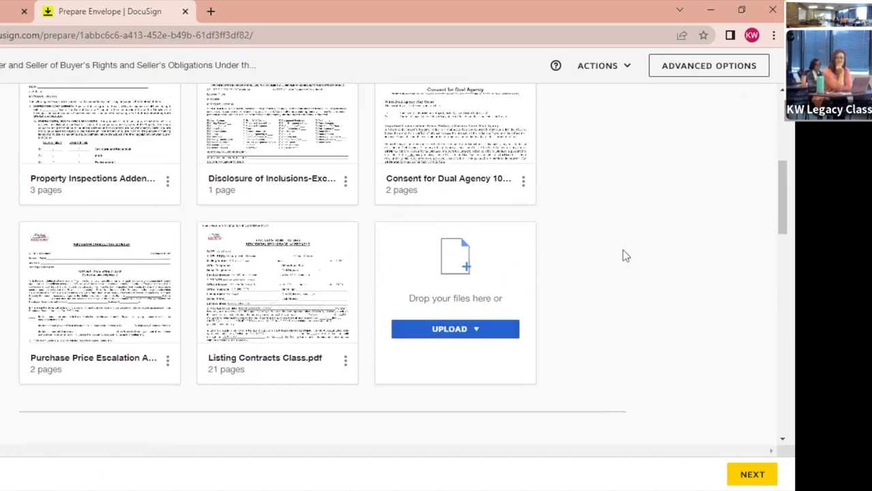
{"action": "scroll", "coordinate": [623, 251], "scroll_direction": "up", "scroll_amount": 2}
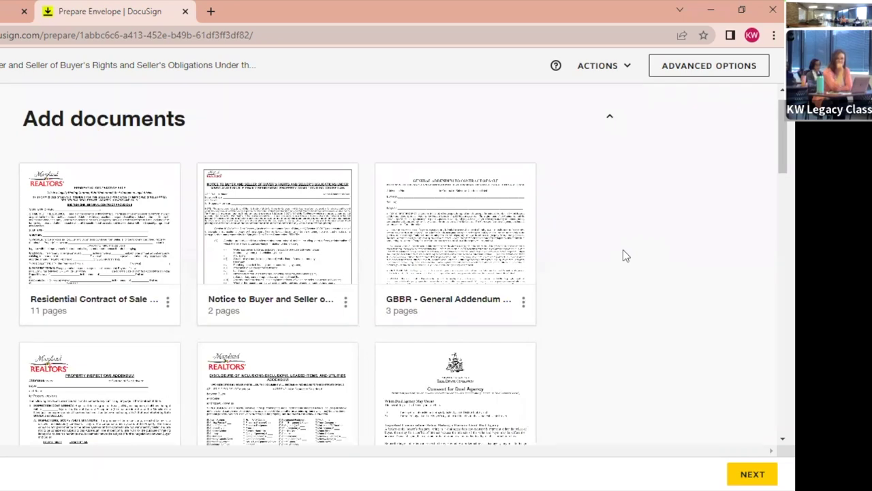
{"action": "scroll", "coordinate": [623, 253], "scroll_direction": "down", "scroll_amount": 6}
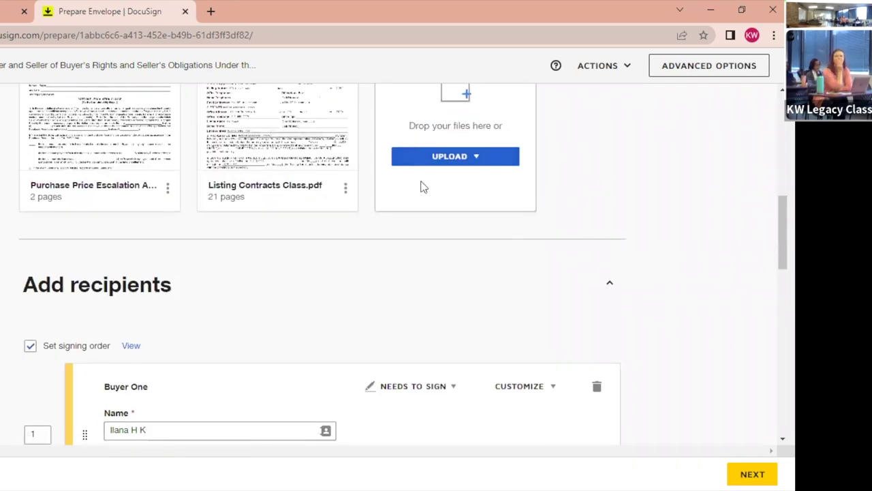
{"action": "scroll", "coordinate": [420, 187], "scroll_direction": "up", "scroll_amount": 1}
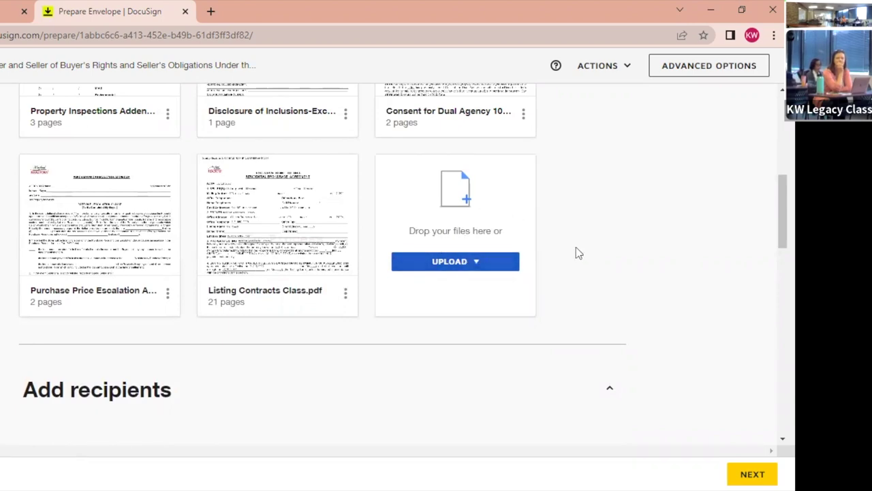
{"action": "scroll", "coordinate": [576, 248], "scroll_direction": "up", "scroll_amount": 5}
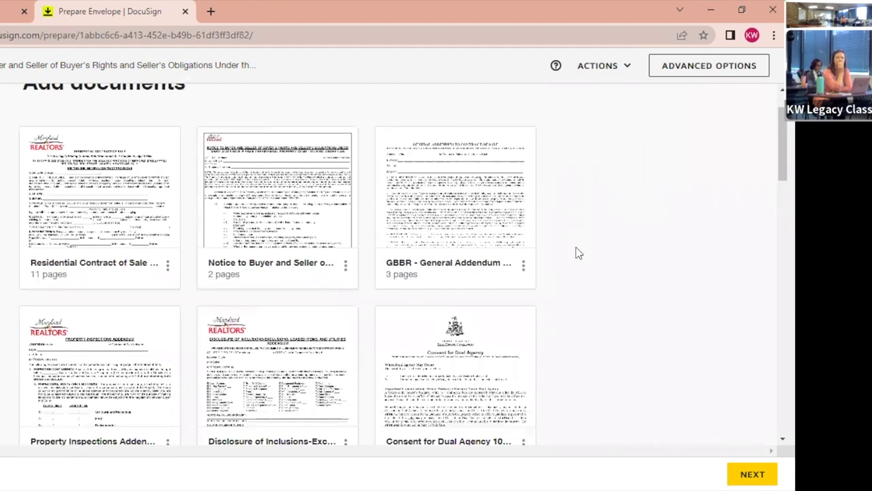
{"action": "scroll", "coordinate": [576, 253], "scroll_direction": "down", "scroll_amount": 1}
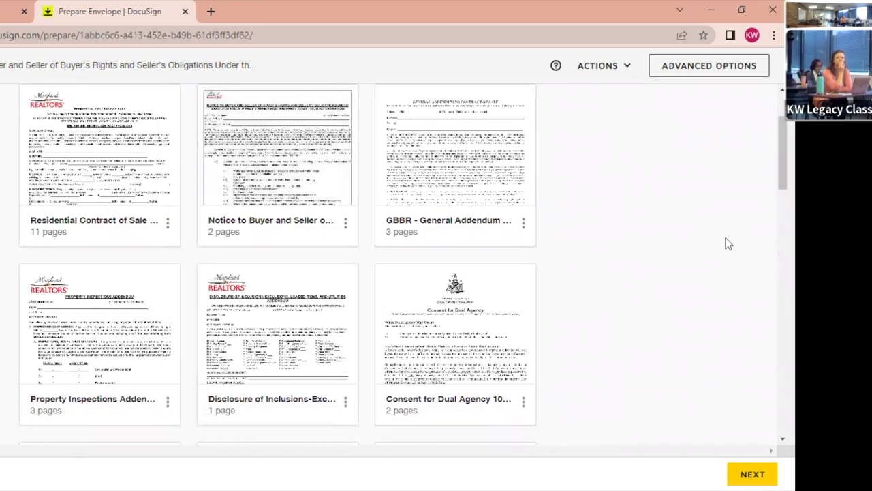
Move the Property Inspections Addendum into second place, right after the Residential Contract of Sale.
{"action": "mouse_move", "coordinate": [352, 354]}
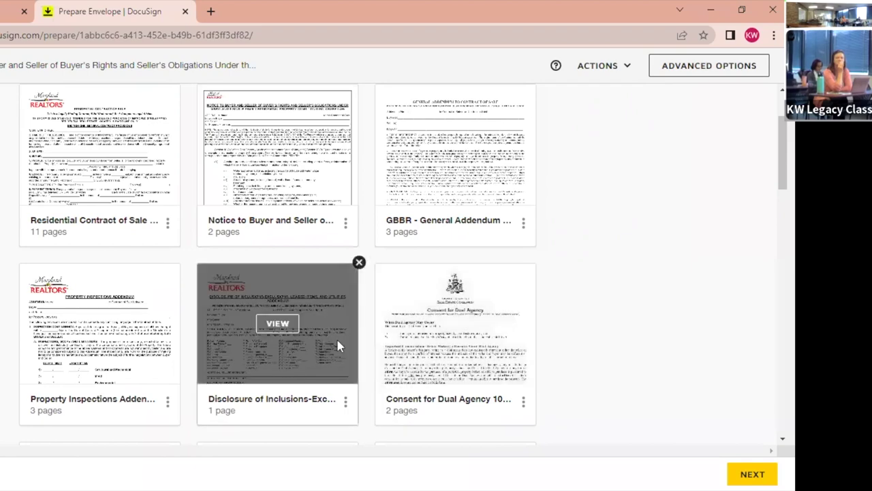
{"action": "mouse_move", "coordinate": [66, 353]}
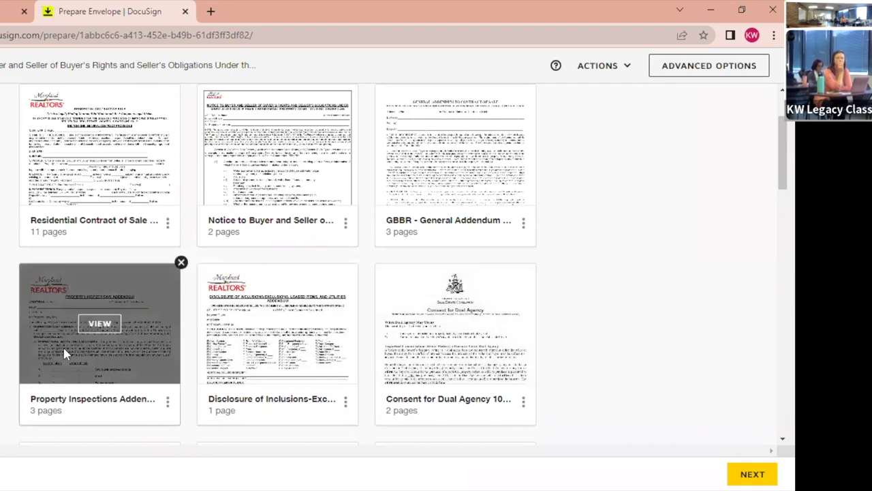
{"action": "left_click_drag", "start_coordinate": [65, 360], "coordinate": [255, 197]}
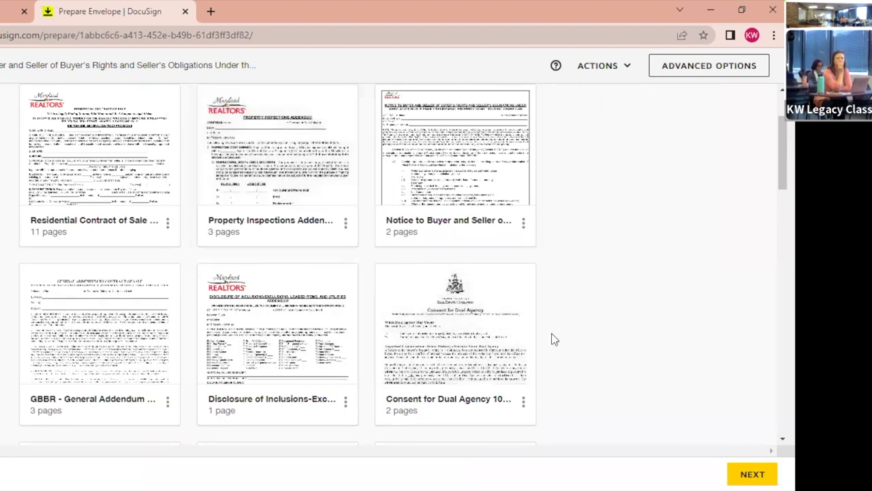
{"action": "scroll", "coordinate": [654, 345], "scroll_direction": "down", "scroll_amount": 8}
{"action": "scroll", "coordinate": [656, 344], "scroll_direction": "up", "scroll_amount": 2}
{"action": "scroll", "coordinate": [658, 343], "scroll_direction": "down", "scroll_amount": 3}
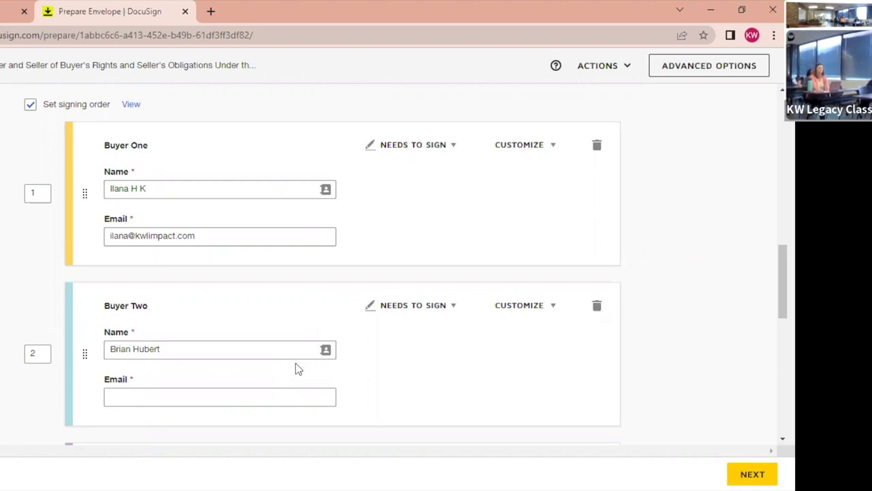
Enter Buyer Two's e-mail address and dismiss the suggestions list.
{"action": "left_click", "coordinate": [251, 397]}
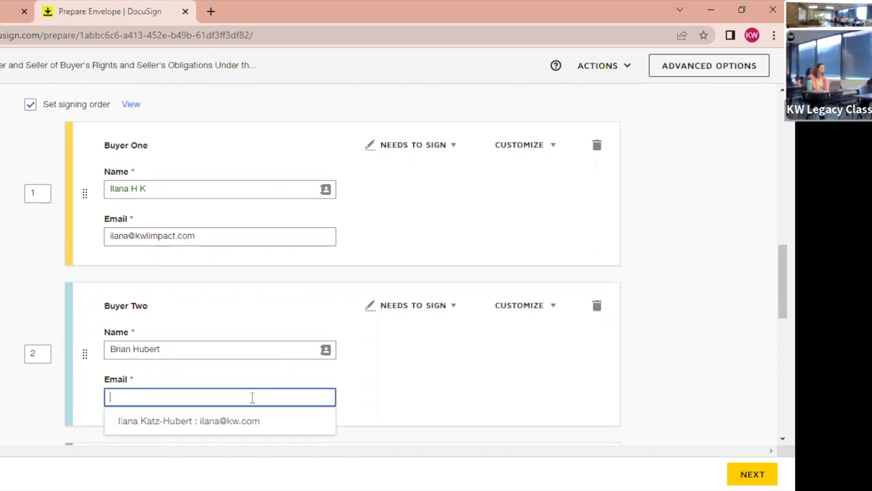
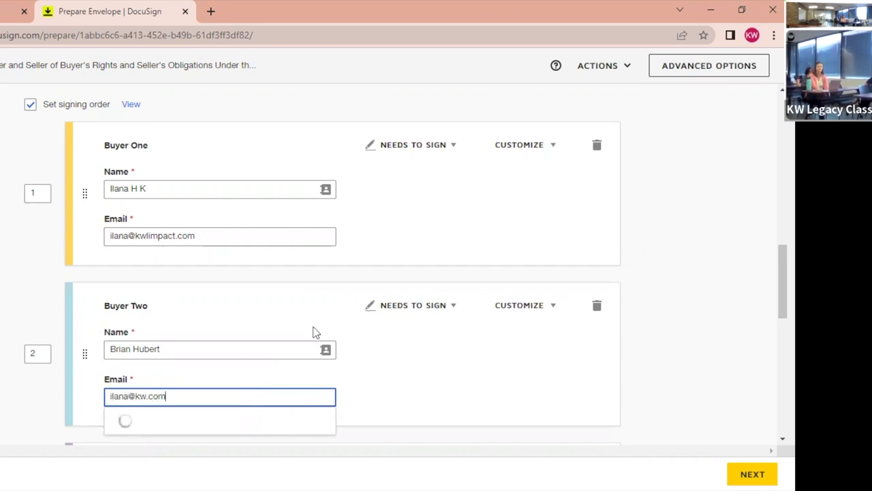
{"action": "left_click", "coordinate": [696, 268]}
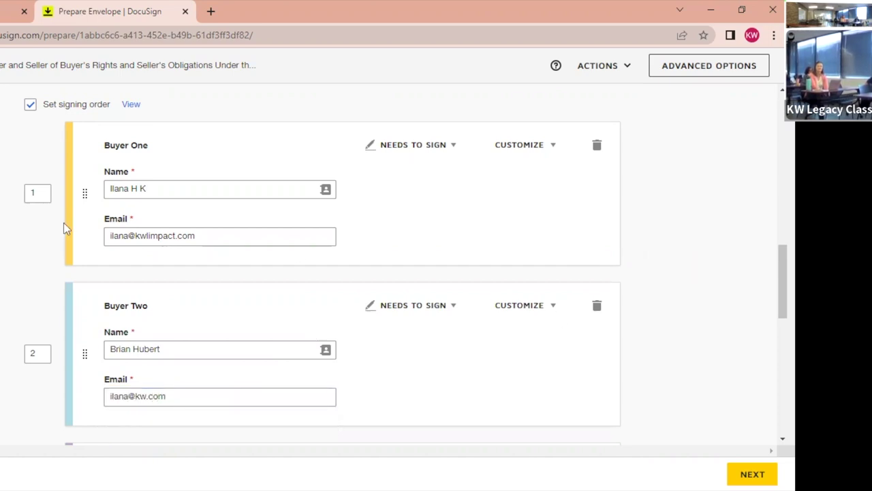
{"action": "scroll", "coordinate": [2, 274], "scroll_direction": "down", "scroll_amount": 5}
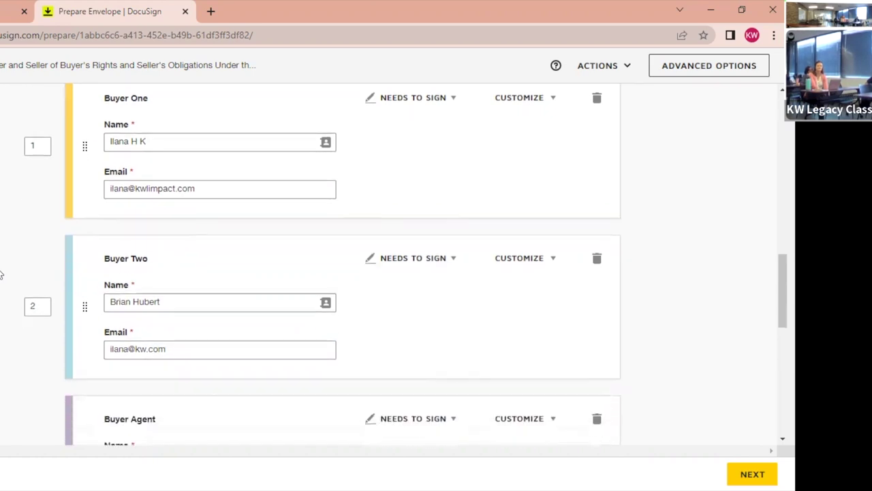
{"action": "scroll", "coordinate": [1, 274], "scroll_direction": "up", "scroll_amount": 12}
{"action": "scroll", "coordinate": [2, 274], "scroll_direction": "down", "scroll_amount": 8}
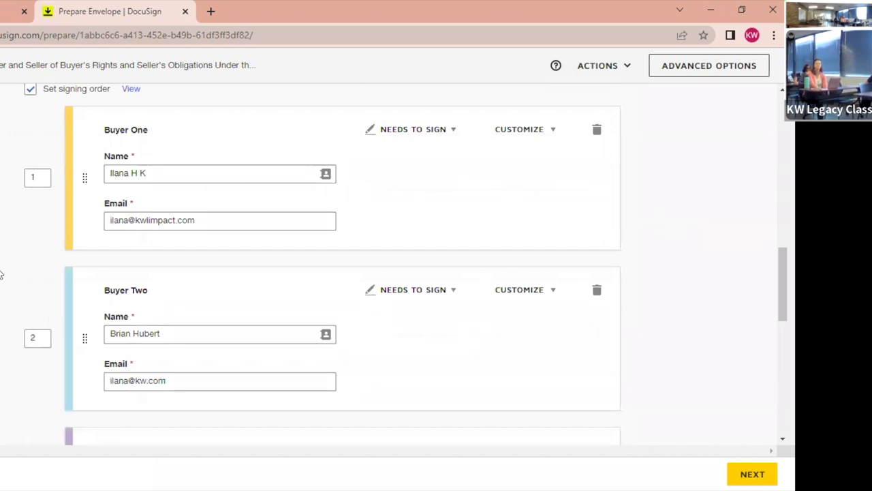
{"action": "scroll", "coordinate": [1, 274], "scroll_direction": "down", "scroll_amount": 1}
{"action": "scroll", "coordinate": [1, 274], "scroll_direction": "down", "scroll_amount": 1}
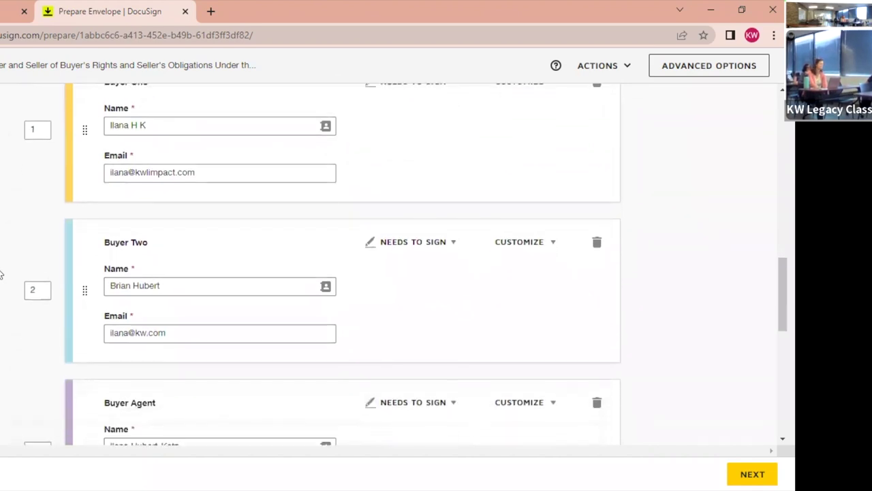
{"action": "scroll", "coordinate": [1, 274], "scroll_direction": "down", "scroll_amount": 1}
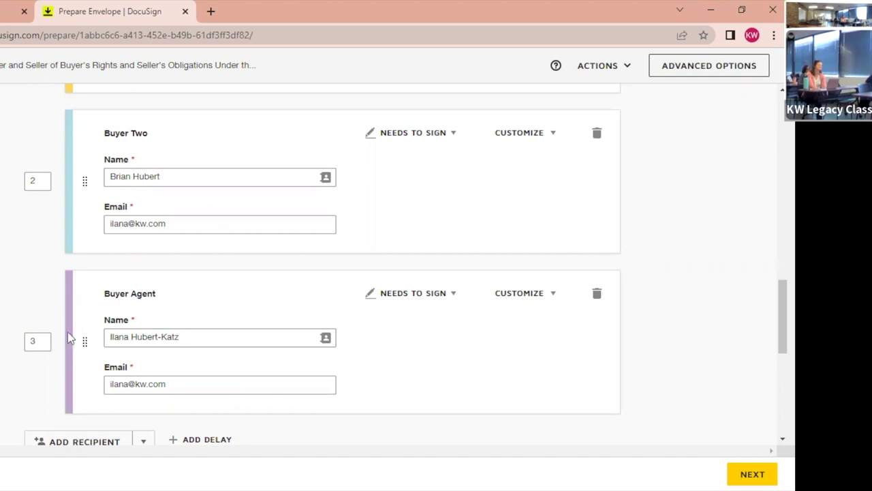
Drag the Buyer Agent ahead of Buyer Two and reposition Buyer One in the recipient list.
{"action": "left_click_drag", "start_coordinate": [83, 339], "coordinate": [88, 170]}
{"action": "scroll", "coordinate": [87, 334], "scroll_direction": "up", "scroll_amount": 3}
{"action": "scroll", "coordinate": [88, 333], "scroll_direction": "down", "scroll_amount": 3}
{"action": "left_click_drag", "start_coordinate": [81, 415], "coordinate": [80, 388]}
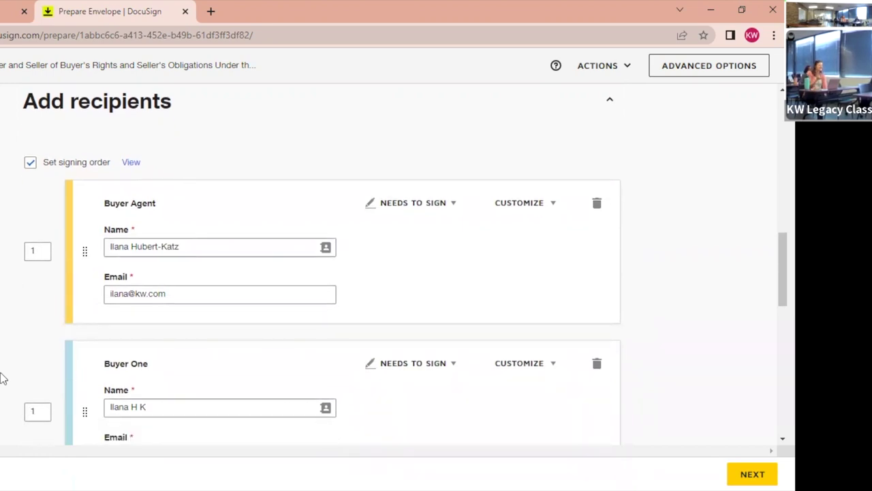
{"action": "scroll", "coordinate": [2, 379], "scroll_direction": "down", "scroll_amount": 5}
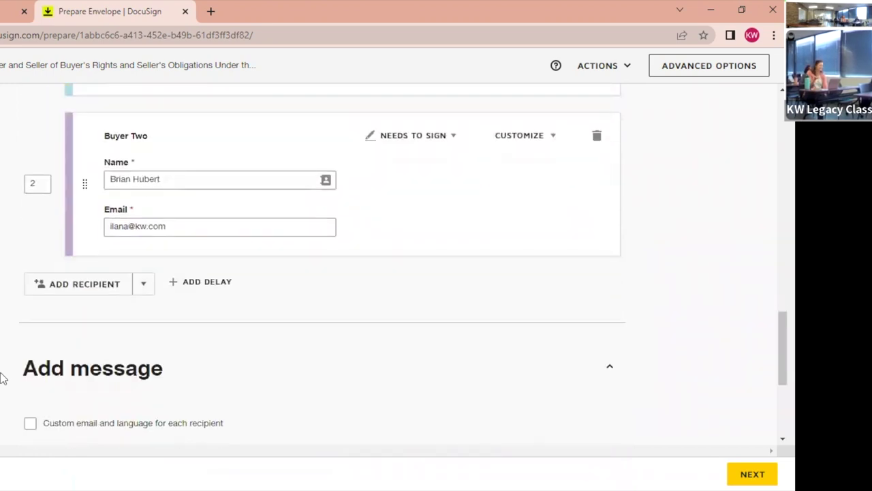
{"action": "scroll", "coordinate": [2, 379], "scroll_direction": "up", "scroll_amount": 3}
Set Buyer One's signing order to 2 and Buyer Two's to 3.
{"action": "left_click", "coordinate": [40, 227]}
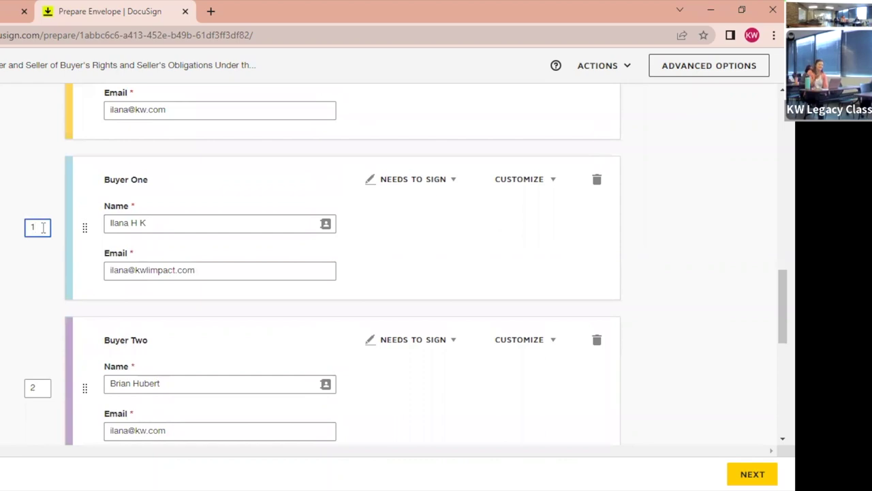
{"action": "type", "text": "2"}
{"action": "left_click", "coordinate": [38, 387]}
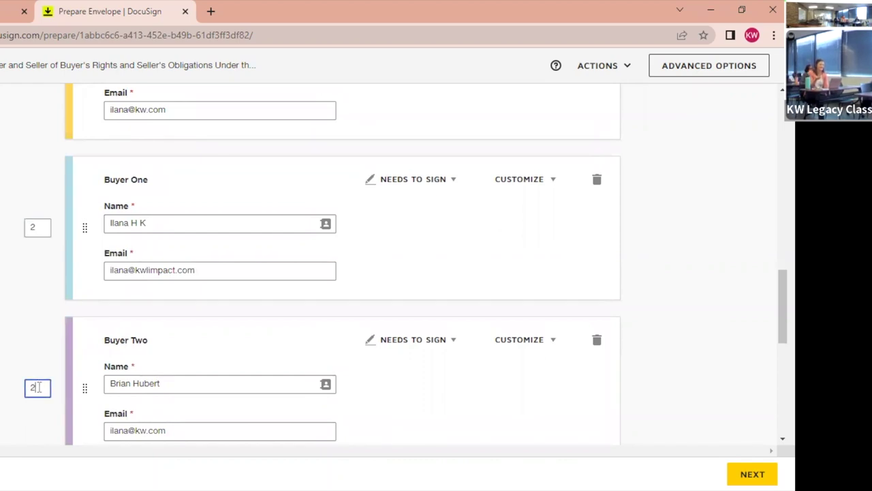
{"action": "double_click", "coordinate": [38, 387]}
{"action": "type", "text": "3"}
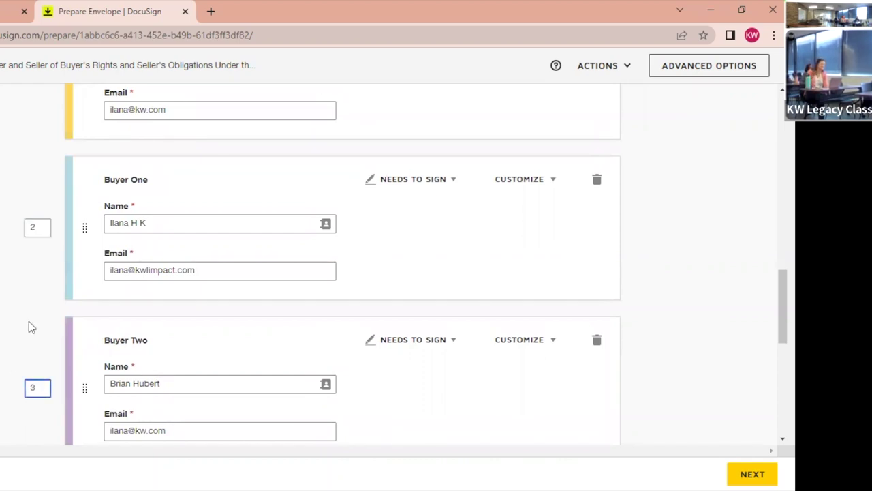
{"action": "scroll", "coordinate": [29, 321], "scroll_direction": "up", "scroll_amount": 1}
{"action": "scroll", "coordinate": [29, 321], "scroll_direction": "up", "scroll_amount": 2}
{"action": "scroll", "coordinate": [28, 321], "scroll_direction": "up", "scroll_amount": 1}
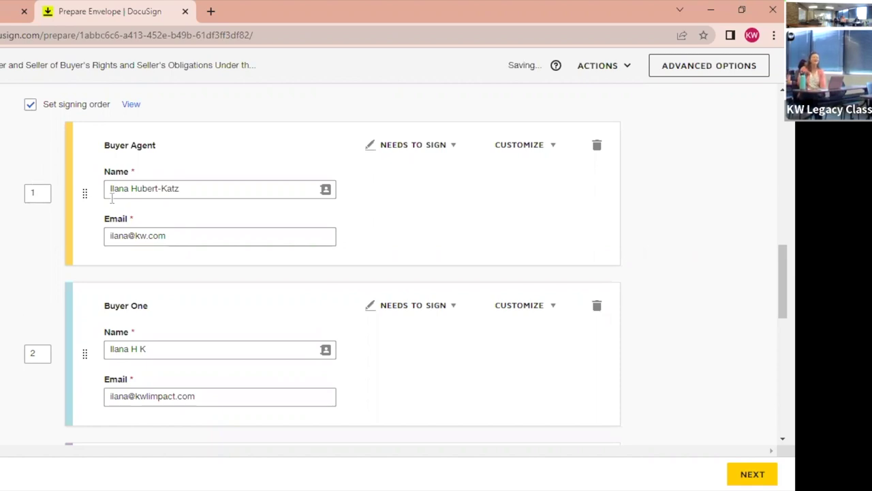
Drag the Buyer Agent below Buyer One and Buyer Two above the Buyer Agent.
{"action": "left_click_drag", "start_coordinate": [85, 189], "coordinate": [97, 327]}
{"action": "scroll", "coordinate": [94, 393], "scroll_direction": "down", "scroll_amount": 2}
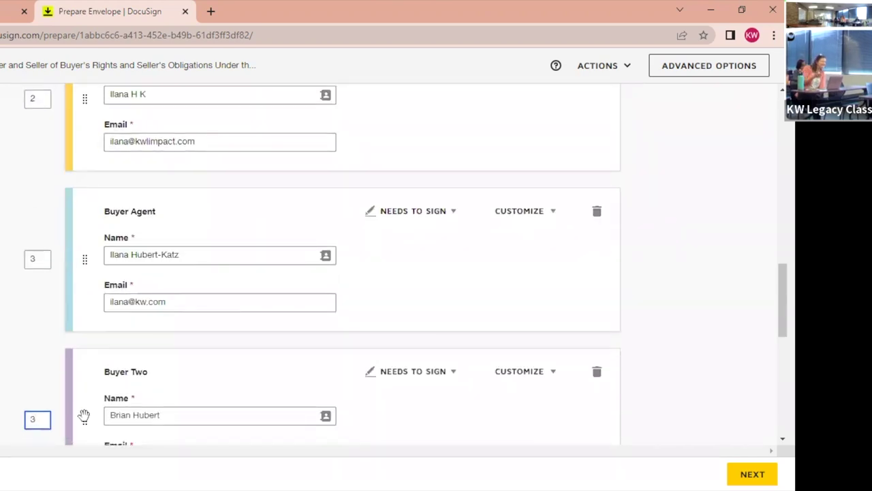
{"action": "left_click_drag", "start_coordinate": [85, 420], "coordinate": [87, 235]}
{"action": "scroll", "coordinate": [341, 273], "scroll_direction": "up", "scroll_amount": 3}
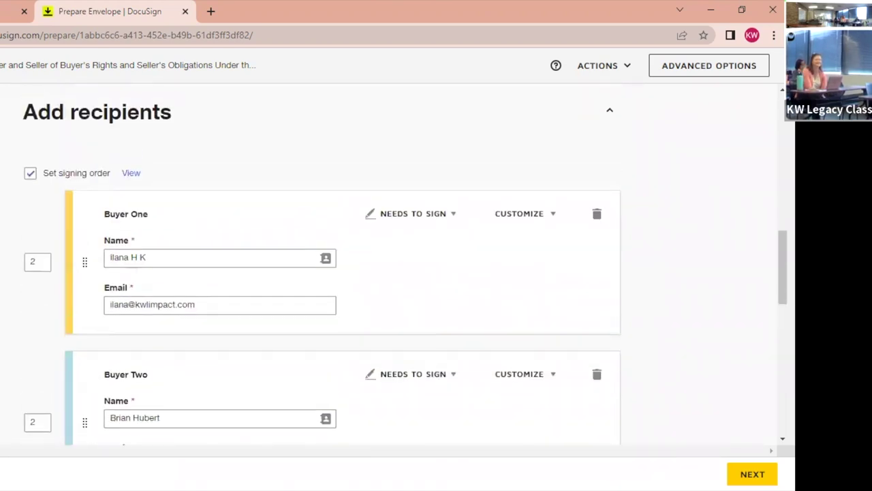
{"action": "scroll", "coordinate": [341, 272], "scroll_direction": "down", "scroll_amount": 1}
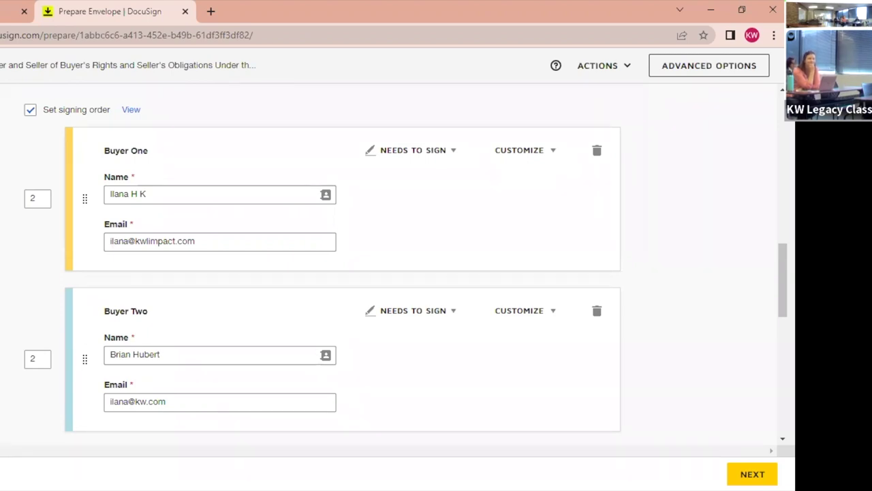
{"action": "scroll", "coordinate": [747, 332], "scroll_direction": "down", "scroll_amount": 3}
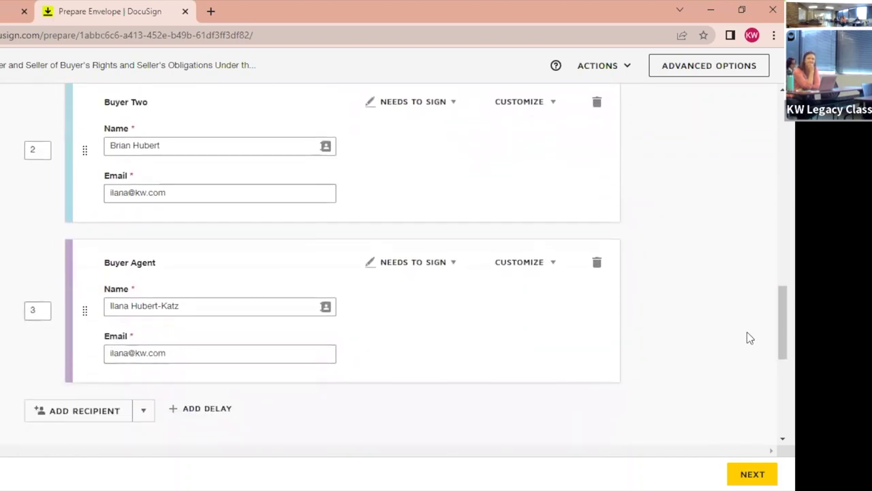
{"action": "scroll", "coordinate": [747, 332], "scroll_direction": "down", "scroll_amount": 3}
{"action": "scroll", "coordinate": [432, 356], "scroll_direction": "down", "scroll_amount": 3}
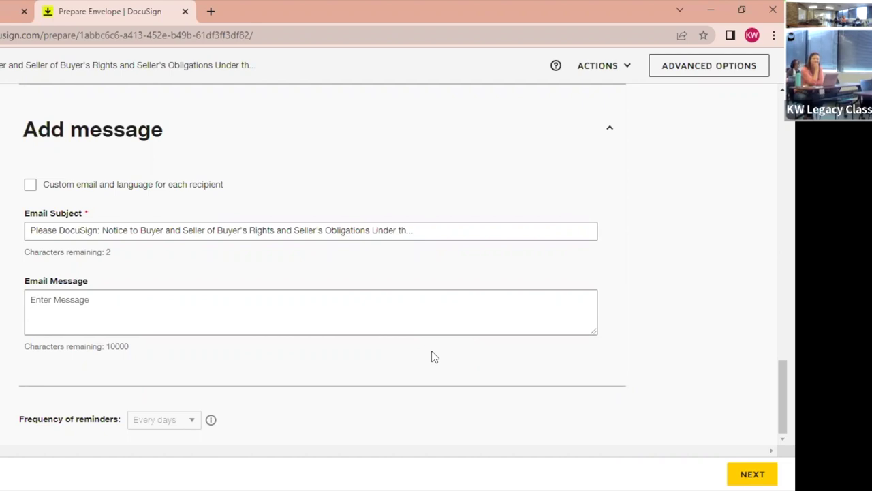
Replace the default email subject with 'For your signature - ' plus the property's street address, fixing typos.
{"action": "left_click_drag", "start_coordinate": [427, 230], "coordinate": [3, 230]}
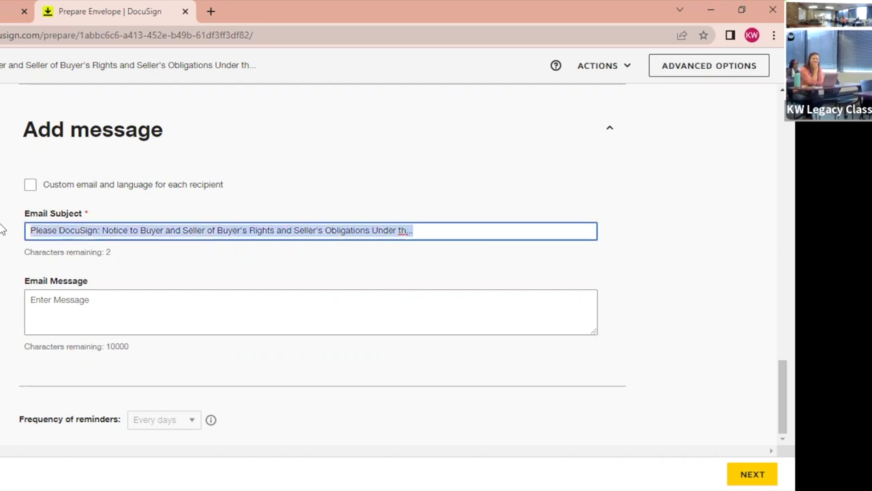
{"action": "type", "text": "For your sign"}
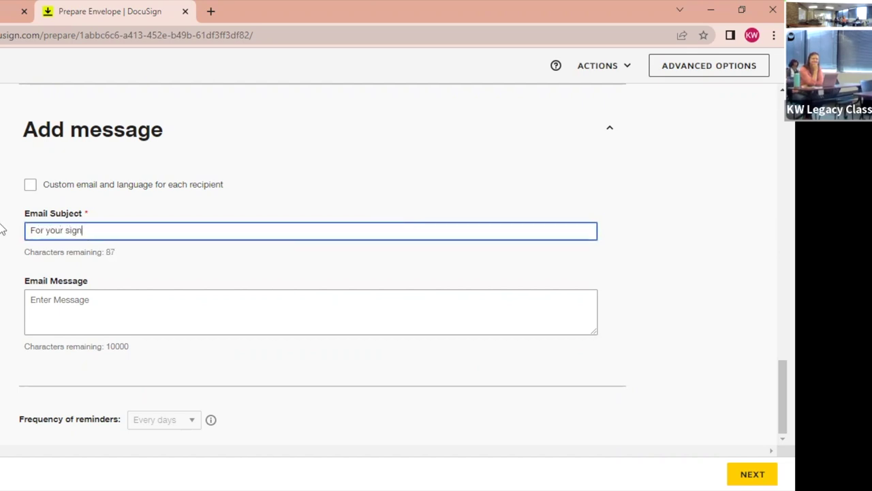
{"action": "type", "text": "at"}
{"action": "key", "text": "BackSpace"}
{"action": "key", "text": "BackSpace"}
{"action": "key", "text": "BackSpace"}
{"action": "type", "text": "nat"}
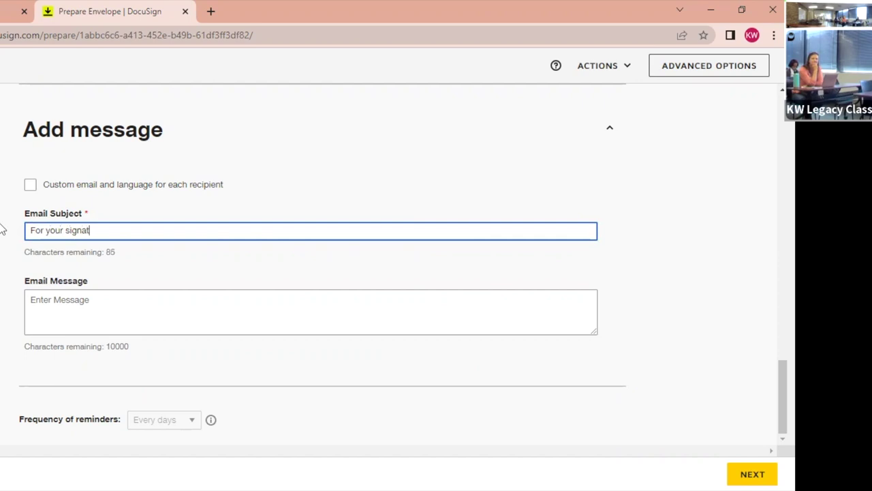
{"action": "type", "text": "ure - 123 Mai"}
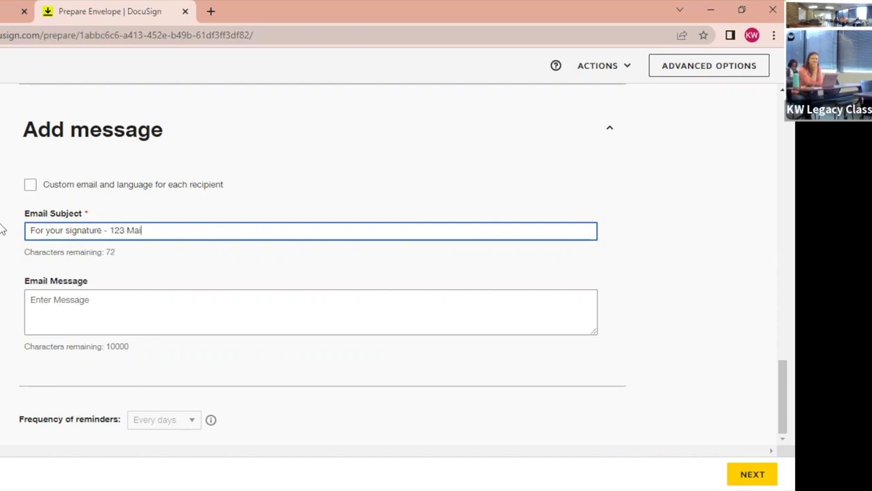
{"action": "type", "text": "n strete"}
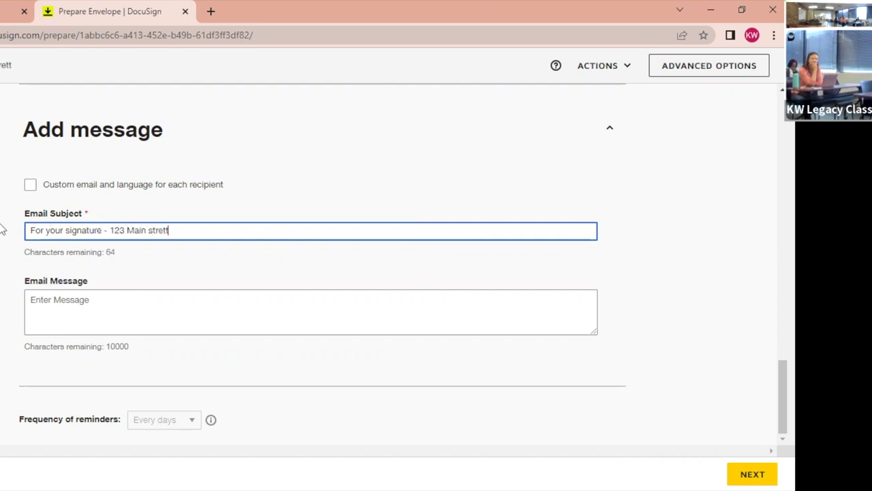
{"action": "key", "text": "BackSpace"}
{"action": "key", "text": "BackSpace"}
{"action": "type", "text": "et"}
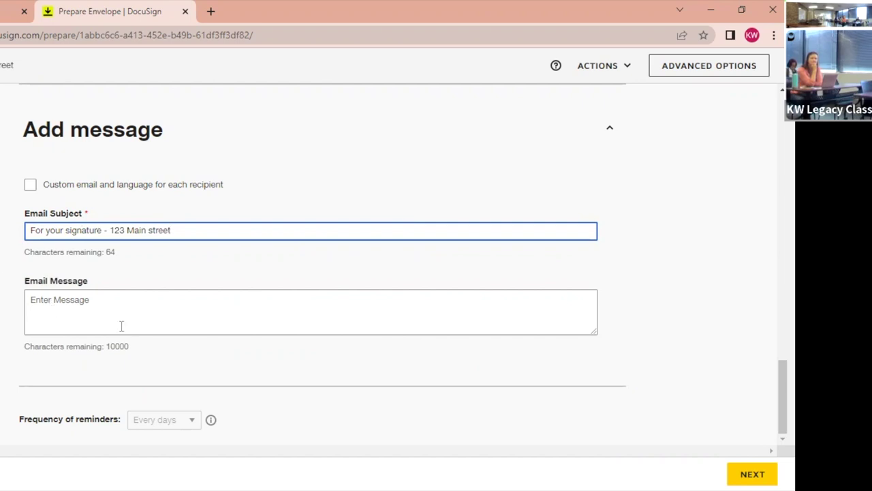
Continue to field placement and bring section 26's buyer initial boxes on page 3 into view.
{"action": "left_click", "coordinate": [753, 474]}
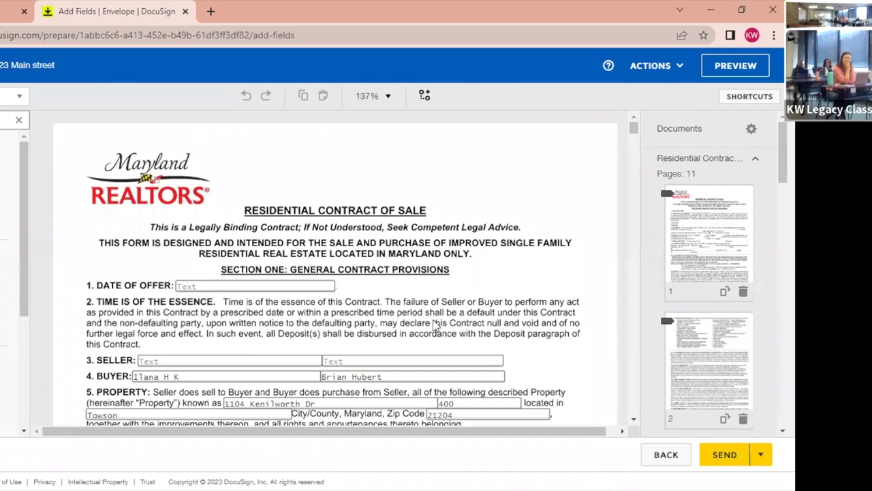
{"action": "scroll", "coordinate": [293, 300], "scroll_direction": "down", "scroll_amount": 10}
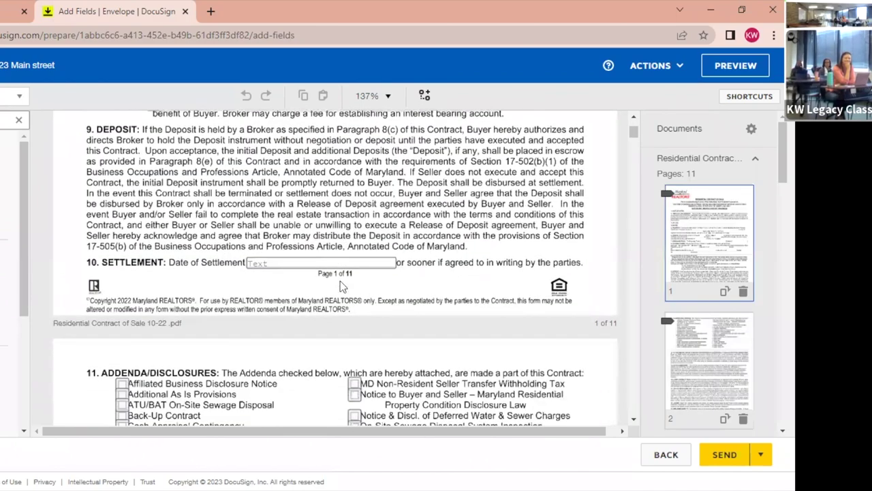
{"action": "scroll", "coordinate": [340, 287], "scroll_direction": "up", "scroll_amount": 3}
{"action": "scroll", "coordinate": [343, 287], "scroll_direction": "down", "scroll_amount": 15}
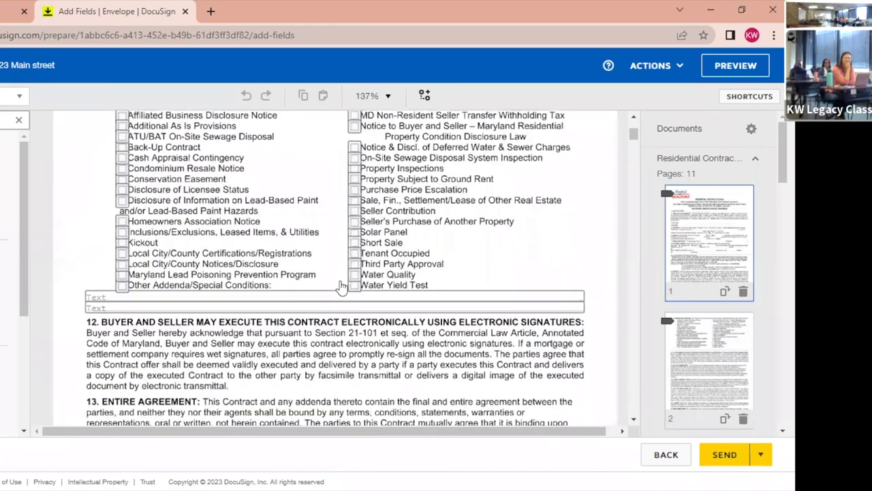
{"action": "scroll", "coordinate": [342, 287], "scroll_direction": "down", "scroll_amount": 3}
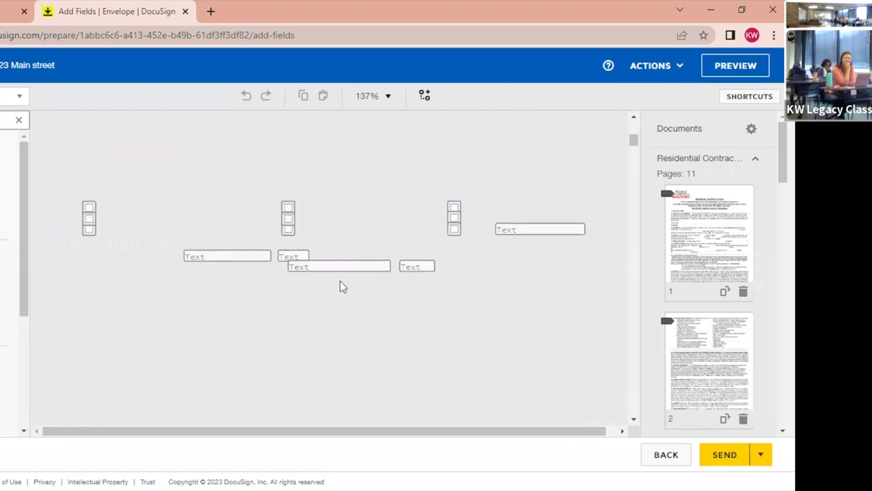
{"action": "scroll", "coordinate": [343, 286], "scroll_direction": "down", "scroll_amount": 12}
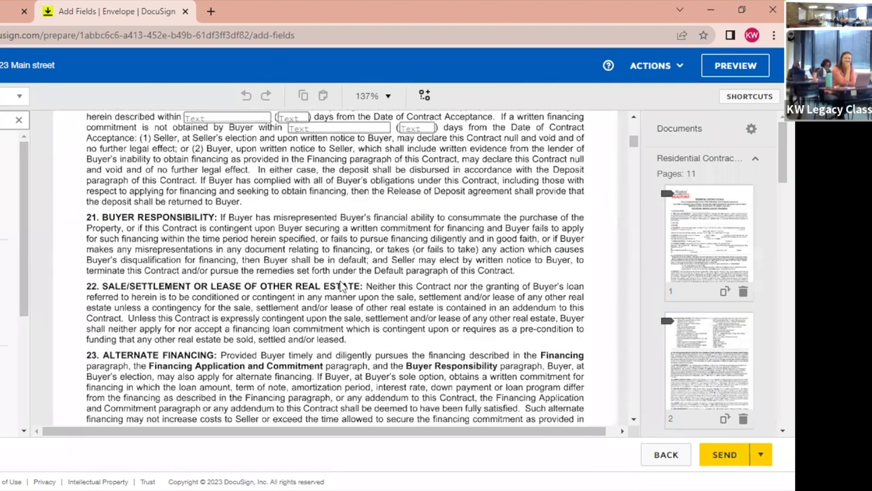
{"action": "scroll", "coordinate": [342, 286], "scroll_direction": "up", "scroll_amount": 3}
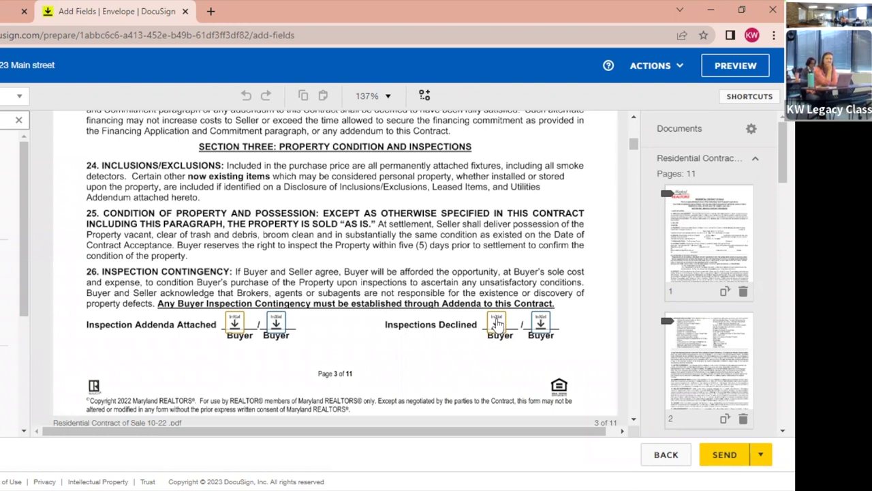
Delete both buyer initial fields beside Inspections Declined.
{"action": "left_click", "coordinate": [497, 325]}
{"action": "key", "text": "Delete"}
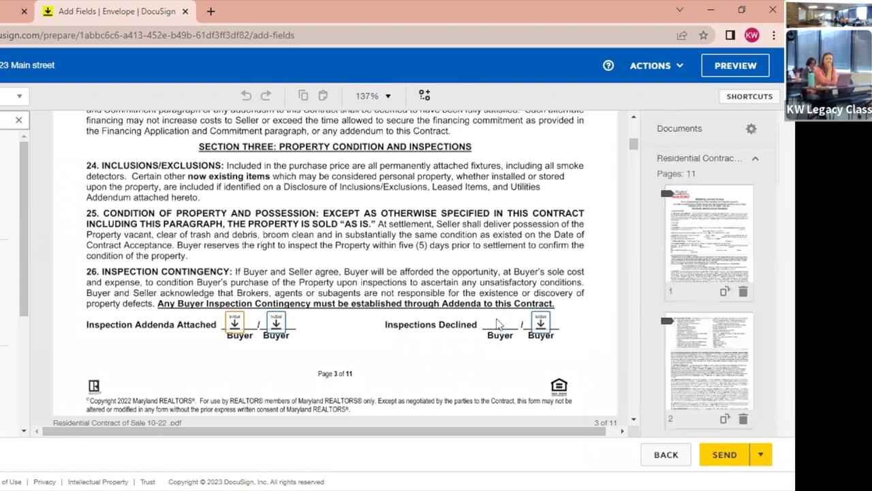
{"action": "left_click", "coordinate": [545, 324]}
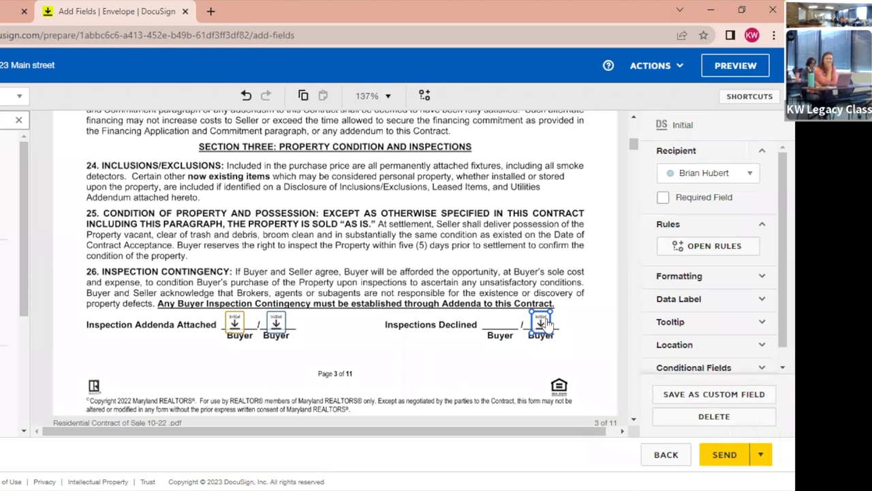
{"action": "key", "text": "Delete"}
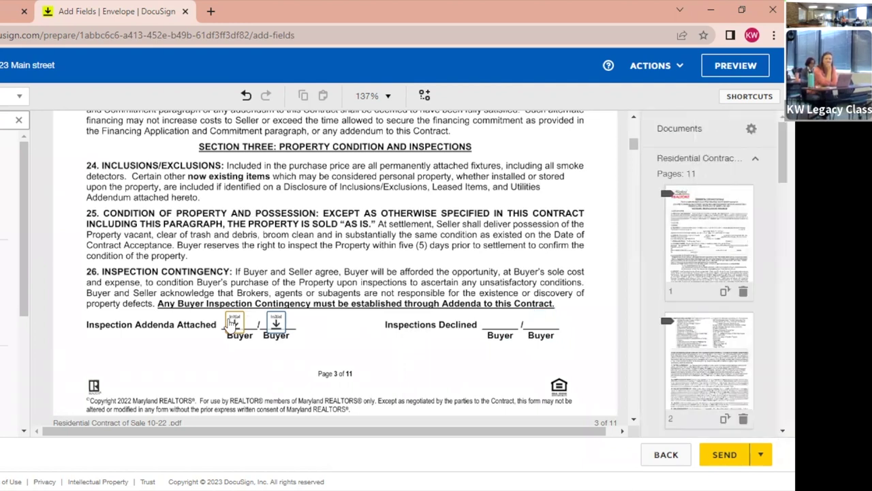
Make the second buyer's initial field beside Inspection Addenda Attached required.
{"action": "left_click", "coordinate": [233, 325]}
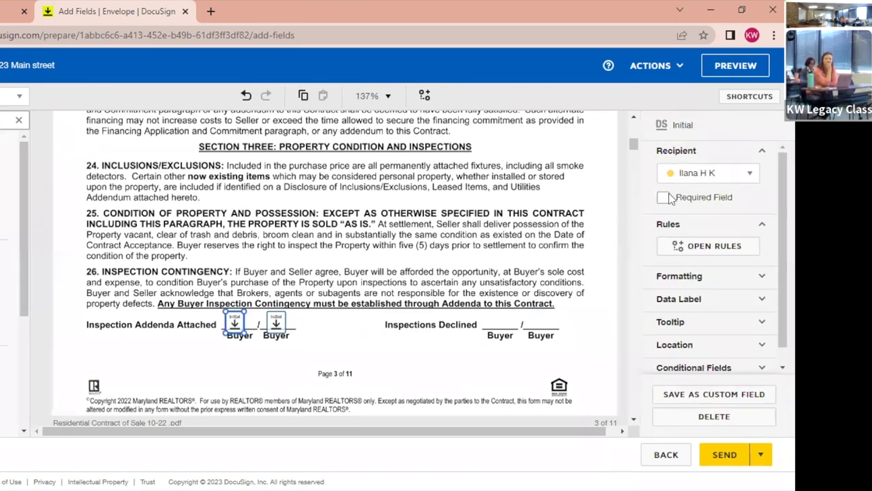
{"action": "left_click", "coordinate": [276, 322]}
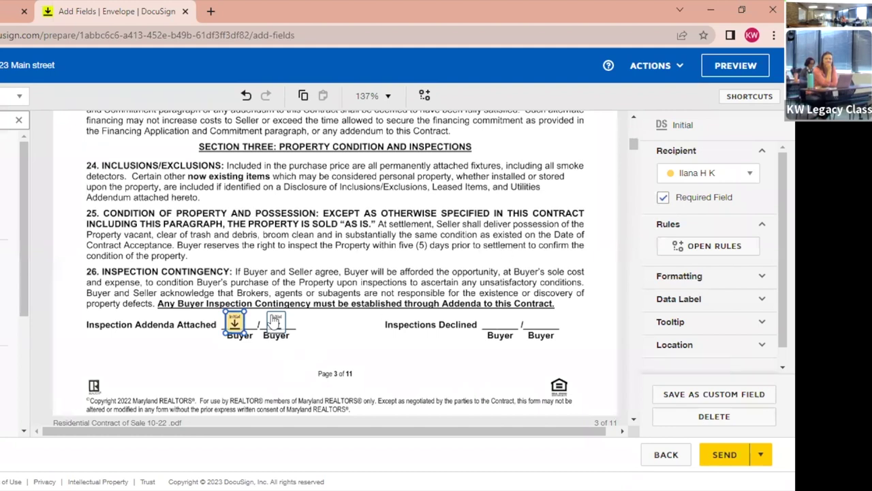
{"action": "left_click", "coordinate": [662, 197]}
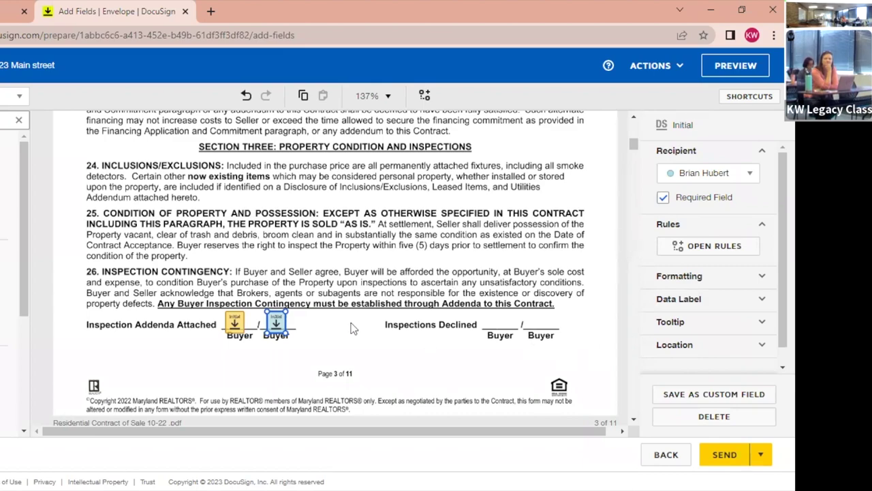
Scroll through pages 4 and 5 to the paragraph 35.A and 35.B buyer initial lines.
{"action": "scroll", "coordinate": [352, 329], "scroll_direction": "down", "scroll_amount": 5}
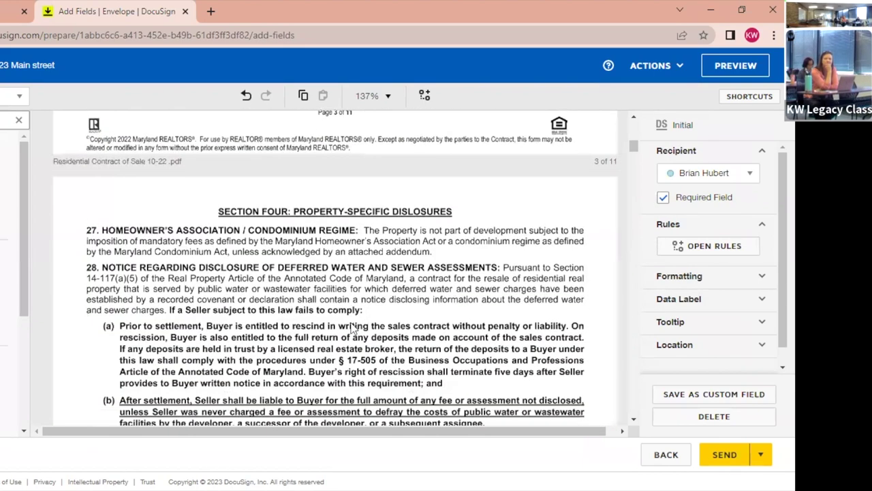
{"action": "scroll", "coordinate": [353, 328], "scroll_direction": "down", "scroll_amount": 10}
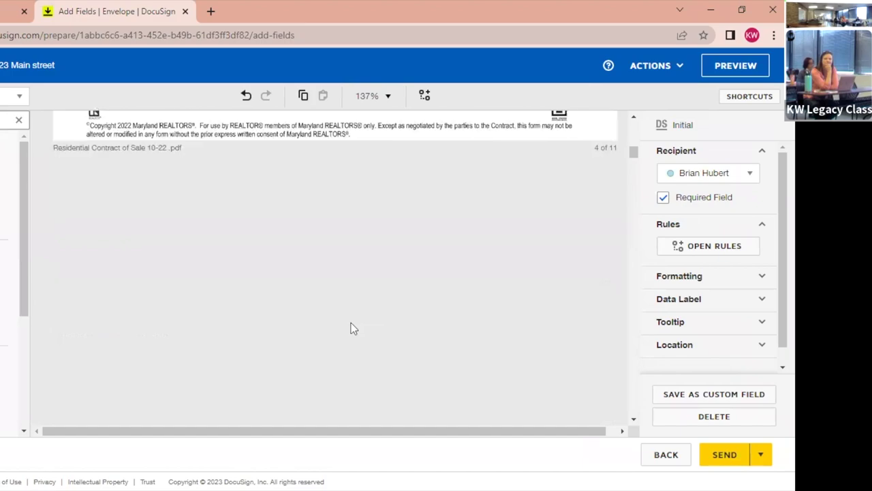
{"action": "scroll", "coordinate": [353, 329], "scroll_direction": "down", "scroll_amount": 12}
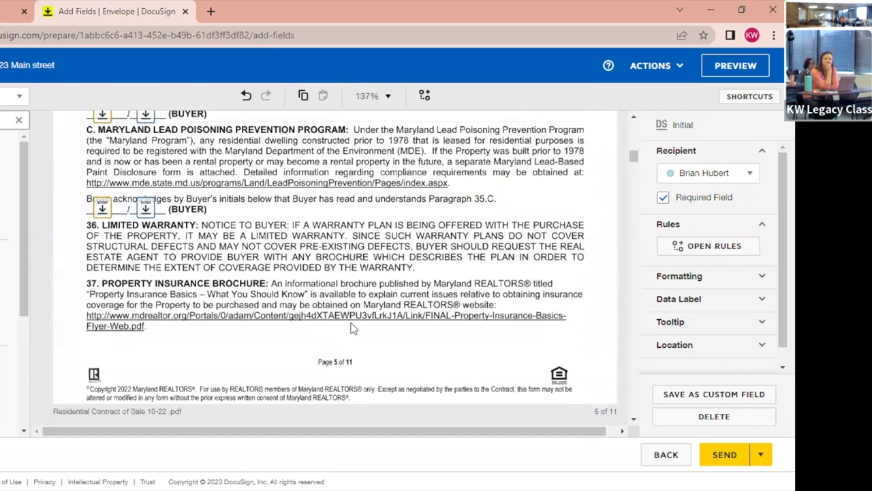
{"action": "scroll", "coordinate": [353, 328], "scroll_direction": "down", "scroll_amount": 2}
{"action": "scroll", "coordinate": [353, 328], "scroll_direction": "up", "scroll_amount": 4}
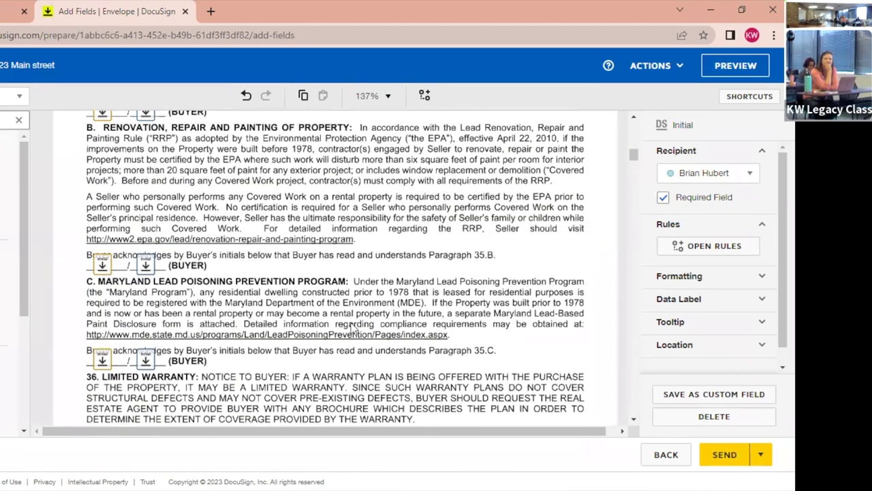
{"action": "scroll", "coordinate": [353, 328], "scroll_direction": "up", "scroll_amount": 3}
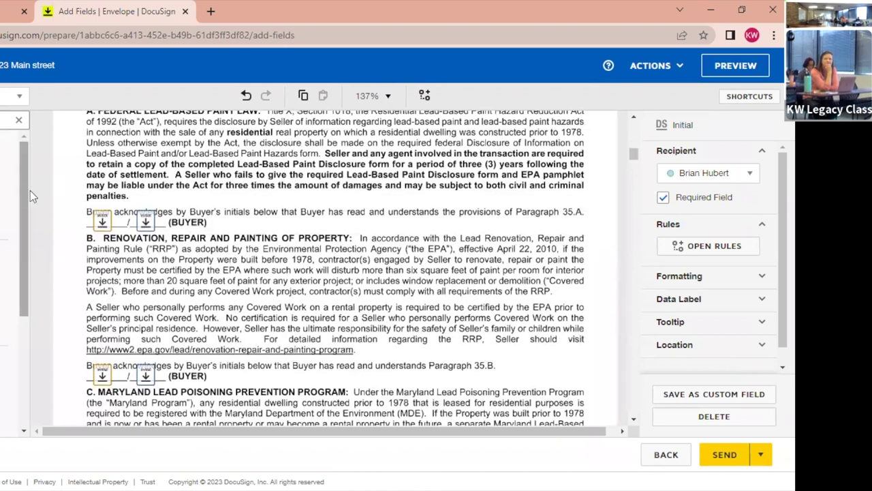
Check the 35.A and 35.B initial fields and mark the second buyer's 35.B initial required.
{"action": "left_click", "coordinate": [101, 224]}
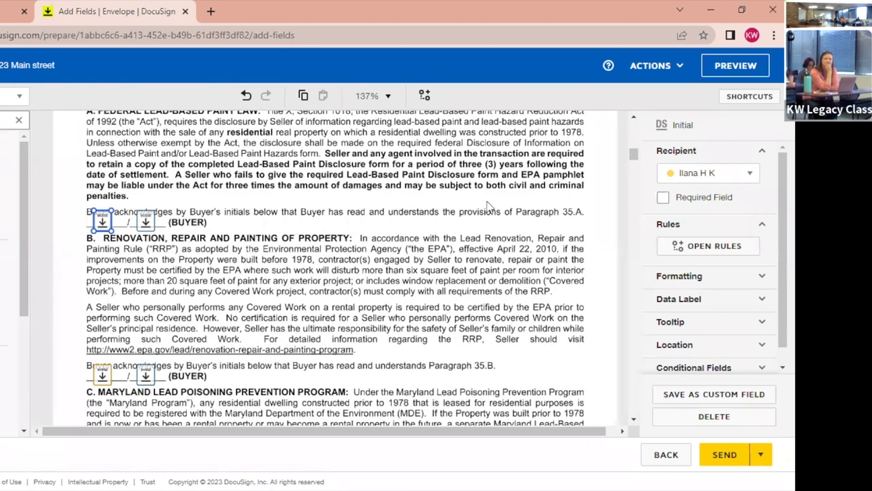
{"action": "left_click", "coordinate": [145, 220]}
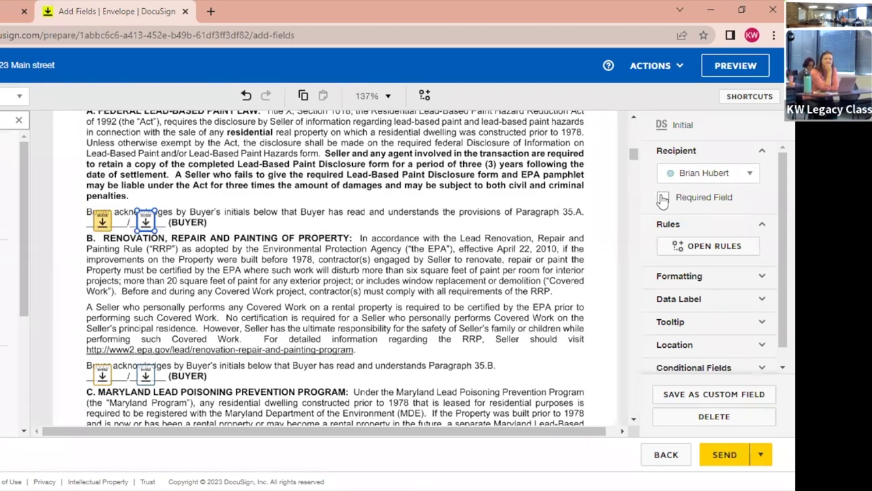
{"action": "left_click", "coordinate": [102, 375]}
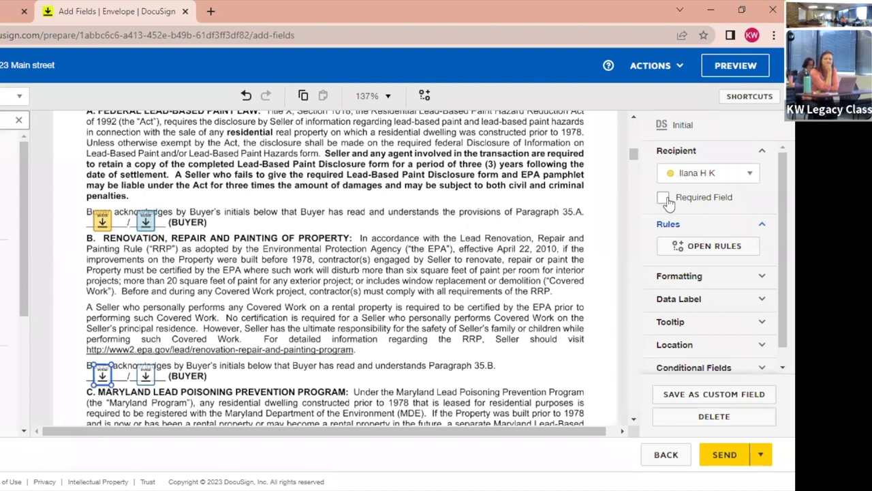
{"action": "left_click", "coordinate": [146, 373]}
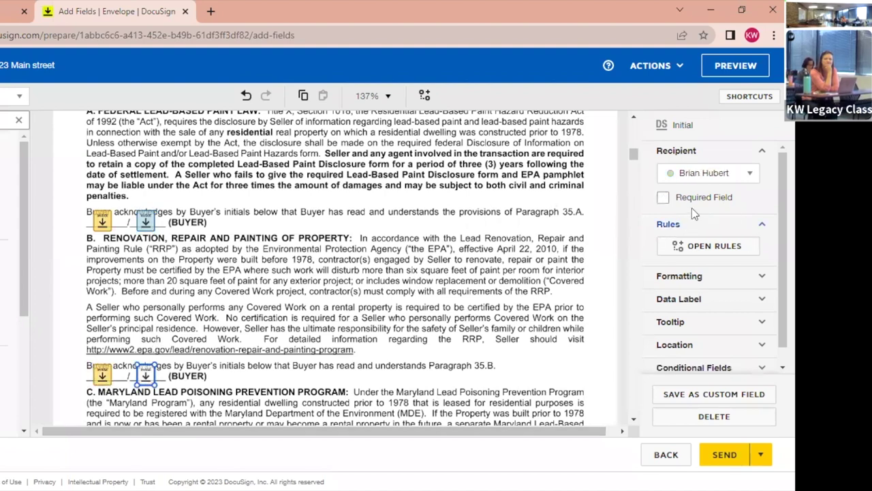
{"action": "left_click", "coordinate": [664, 198]}
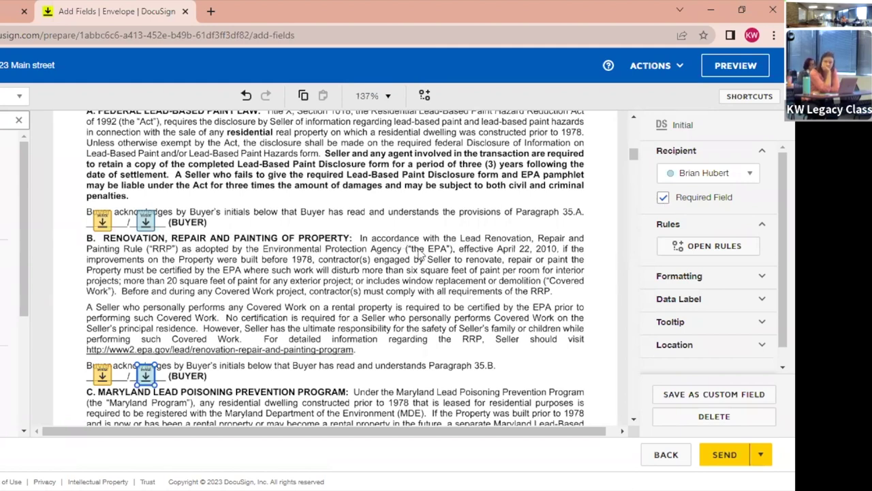
{"action": "left_click_drag", "start_coordinate": [633, 156], "coordinate": [632, 286]}
Browse the Listing Contracts Class.pdf pages, then return to the top of the envelope.
{"action": "scroll", "coordinate": [628, 292], "scroll_direction": "down", "scroll_amount": 2}
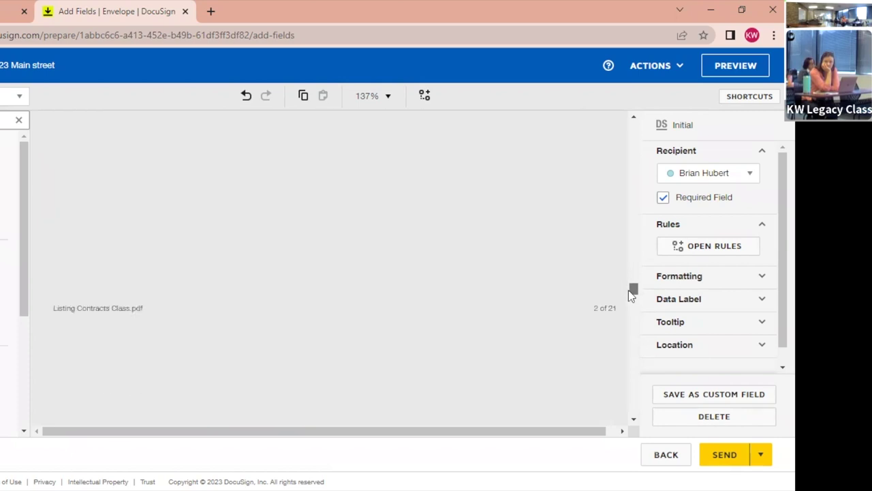
{"action": "left_click_drag", "start_coordinate": [634, 297], "coordinate": [627, 357]}
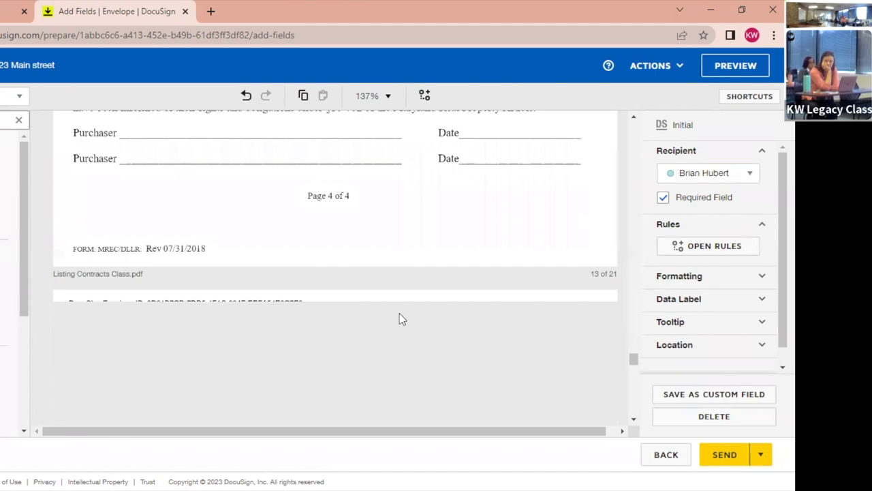
{"action": "scroll", "coordinate": [401, 319], "scroll_direction": "down", "scroll_amount": 5}
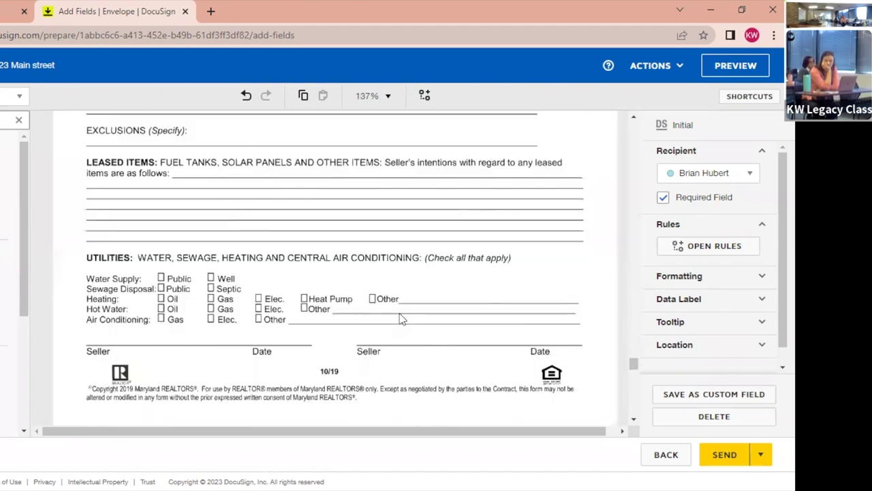
{"action": "scroll", "coordinate": [401, 319], "scroll_direction": "down", "scroll_amount": 3}
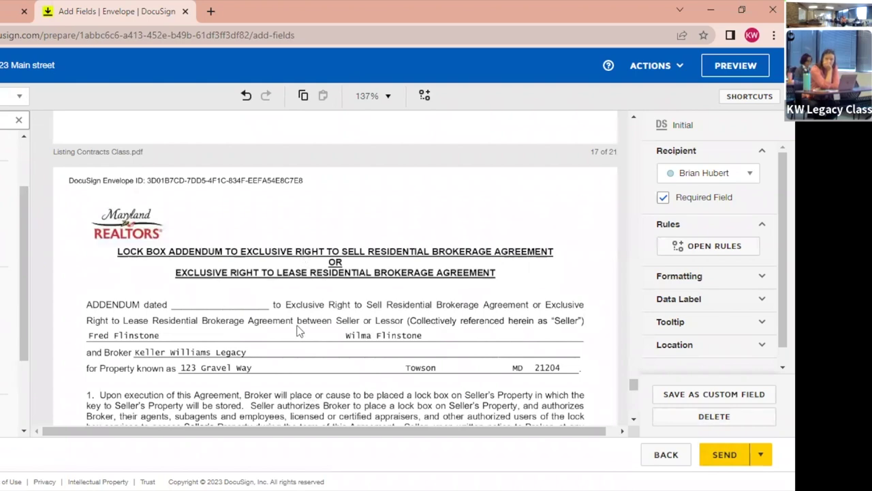
{"action": "scroll", "coordinate": [286, 329], "scroll_direction": "up", "scroll_amount": 15}
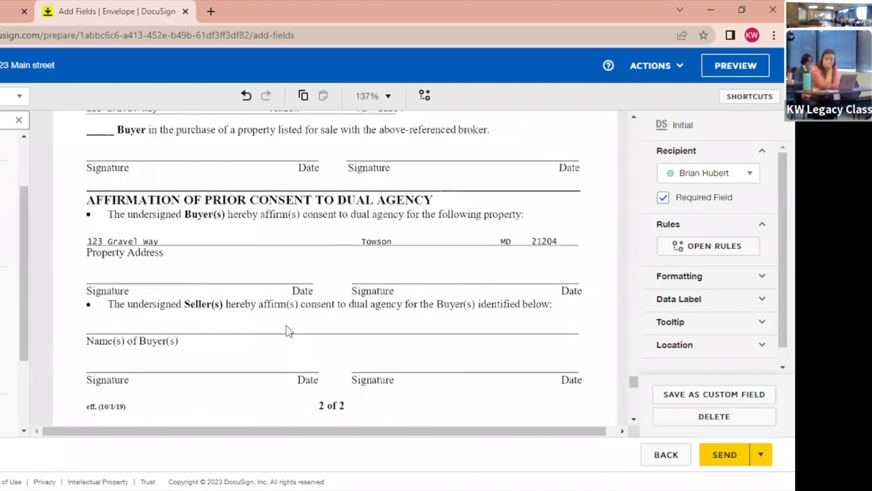
{"action": "scroll", "coordinate": [286, 329], "scroll_direction": "up", "scroll_amount": 10}
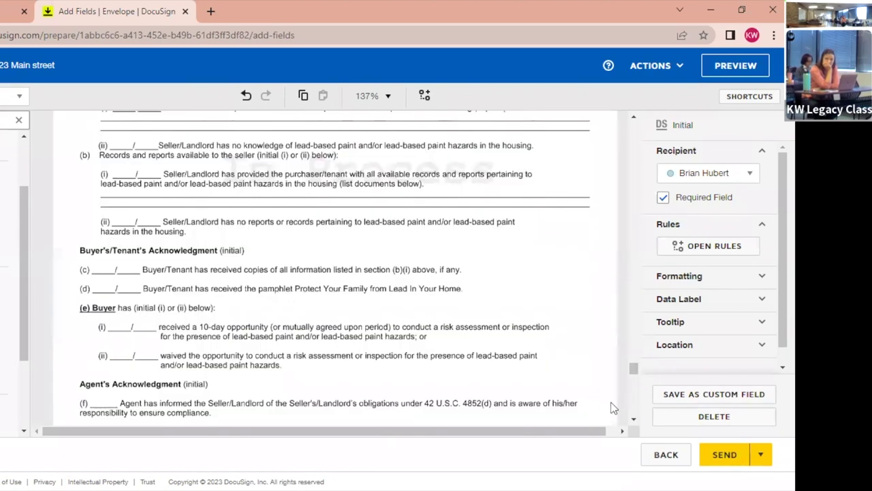
{"action": "left_click_drag", "start_coordinate": [634, 369], "coordinate": [631, 129]}
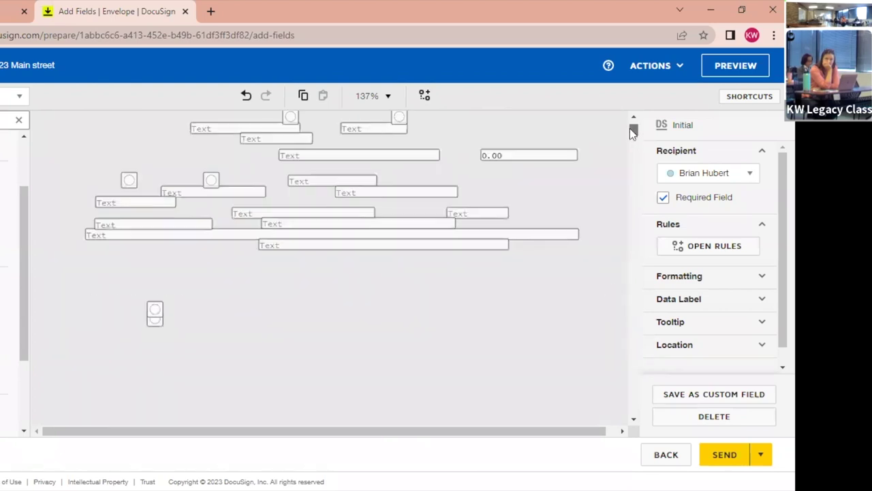
{"action": "scroll", "coordinate": [326, 252], "scroll_direction": "up", "scroll_amount": 5}
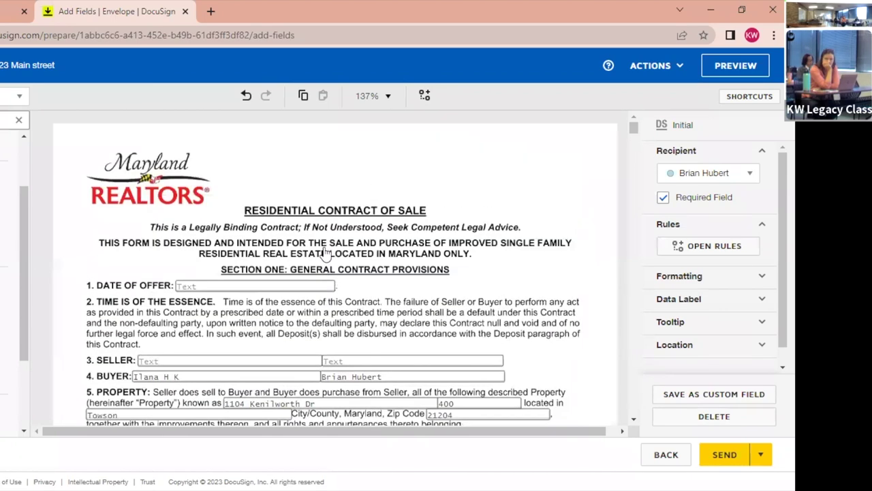
{"action": "scroll", "coordinate": [326, 253], "scroll_direction": "down", "scroll_amount": 5}
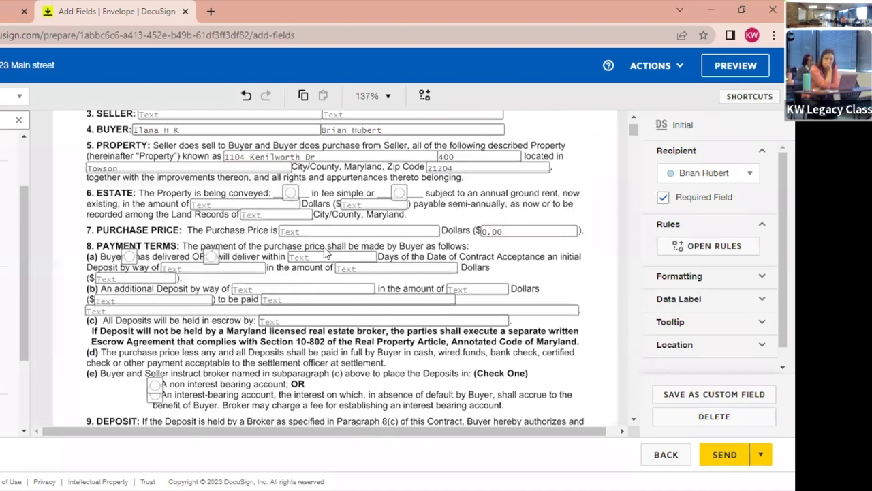
{"action": "scroll", "coordinate": [326, 253], "scroll_direction": "down", "scroll_amount": 3}
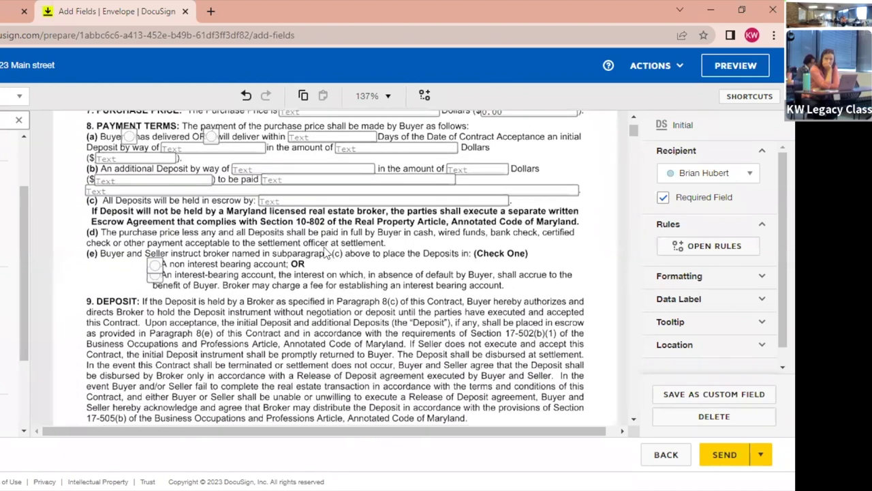
{"action": "scroll", "coordinate": [326, 253], "scroll_direction": "down", "scroll_amount": 3}
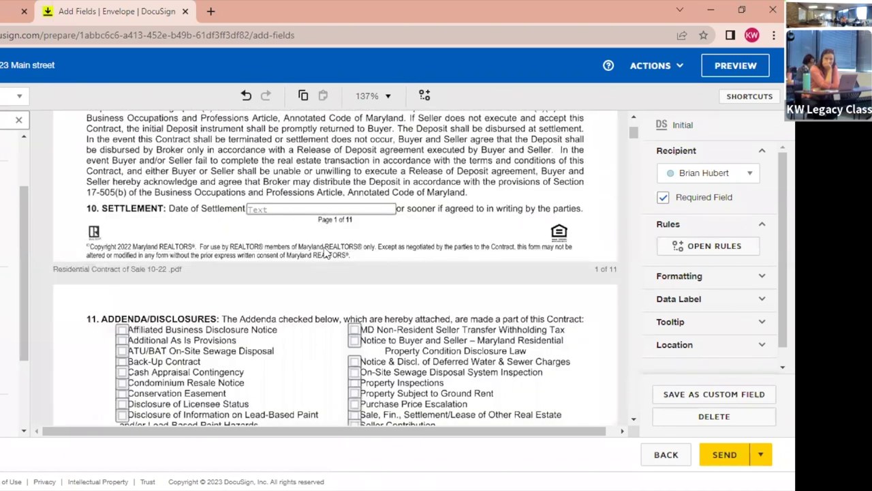
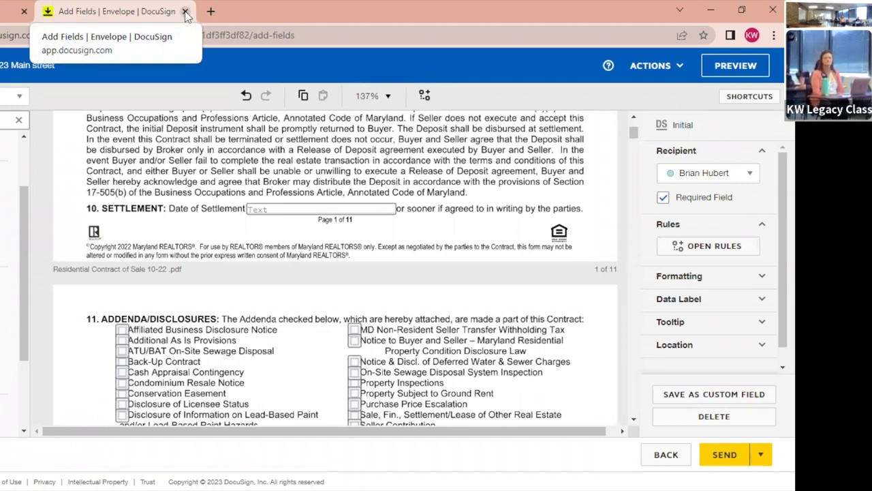
Close the envelope editor tab and load docusign.com in a new browser tab.
{"action": "left_click", "coordinate": [185, 12]}
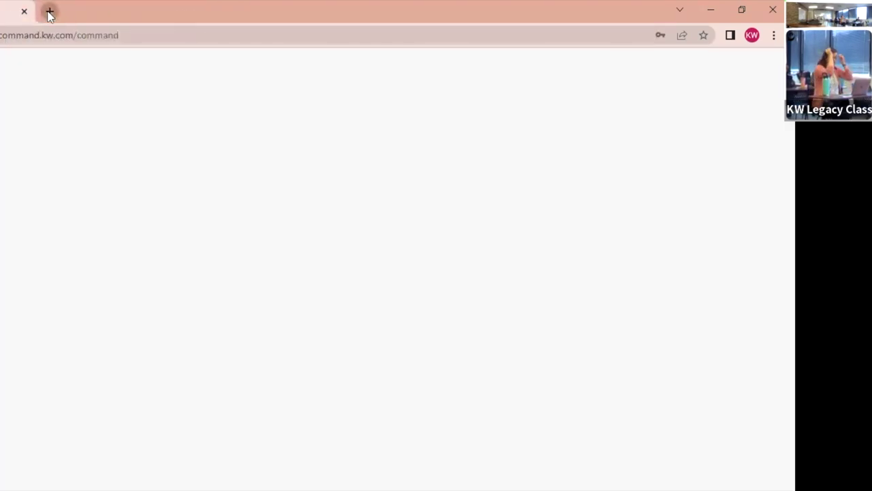
{"action": "left_click", "coordinate": [49, 12]}
{"action": "type", "text": "d"}
{"action": "key", "text": "Return"}
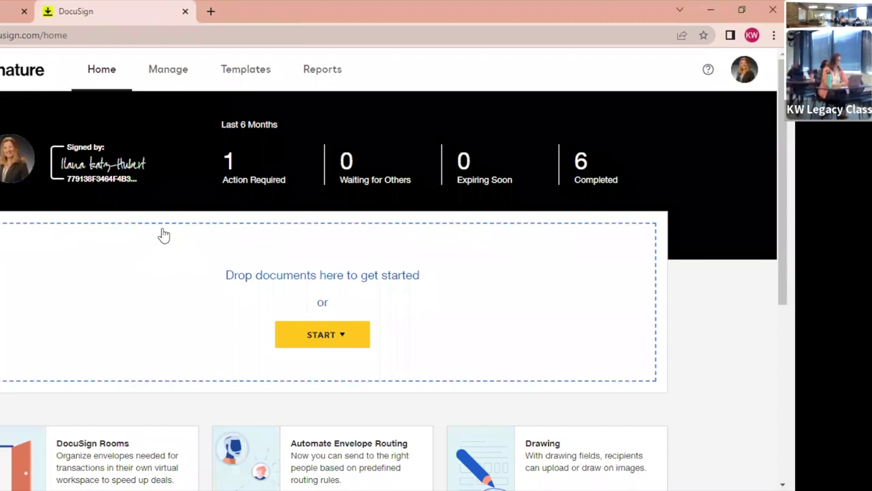
Switch the account over to DocuSign Rooms from the profile avatar menu.
{"action": "left_click", "coordinate": [744, 69]}
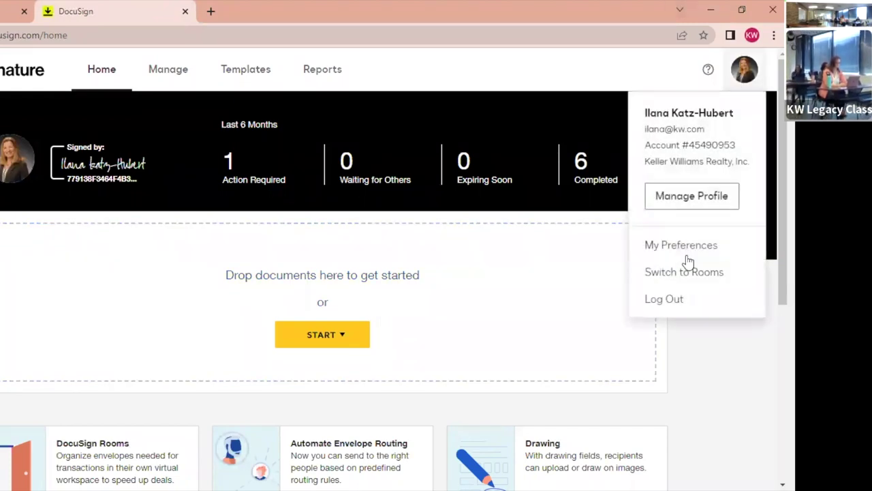
{"action": "left_click", "coordinate": [681, 271]}
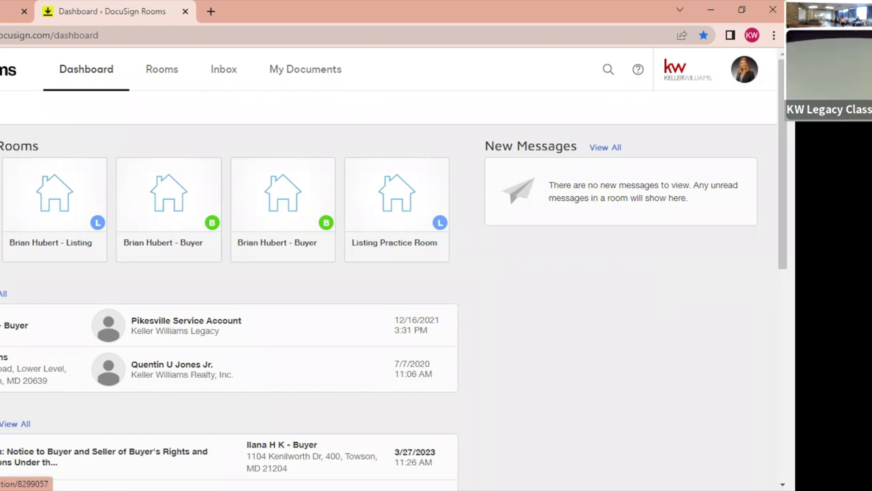
Create an envelope from the buyer room's Listing Contracts Class.pdf document.
{"action": "left_click", "coordinate": [30, 217]}
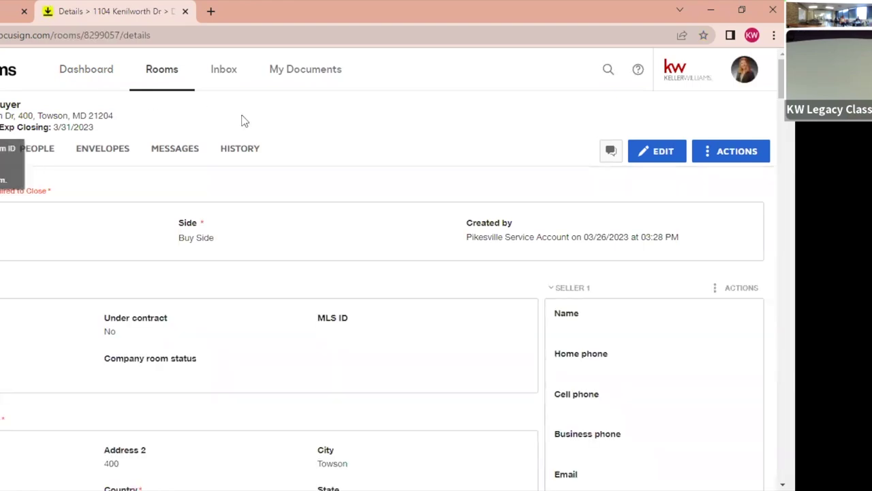
{"action": "left_click", "coordinate": [2, 148]}
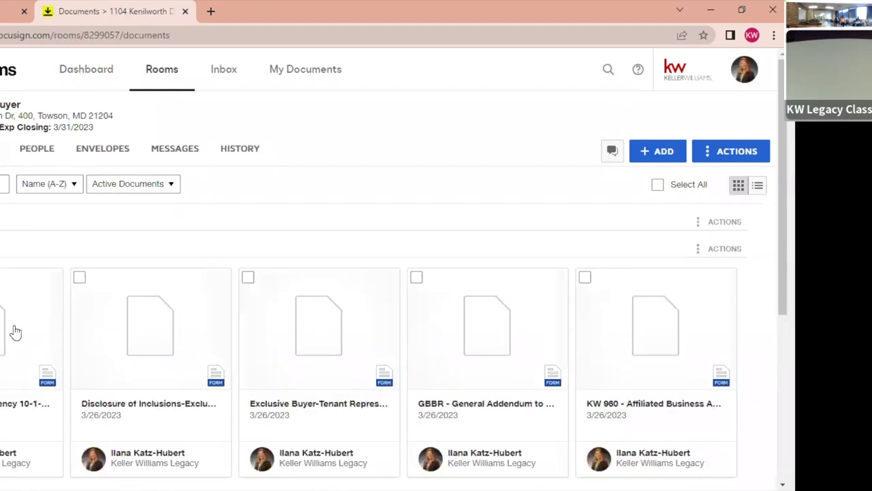
{"action": "scroll", "coordinate": [13, 331], "scroll_direction": "down", "scroll_amount": 5}
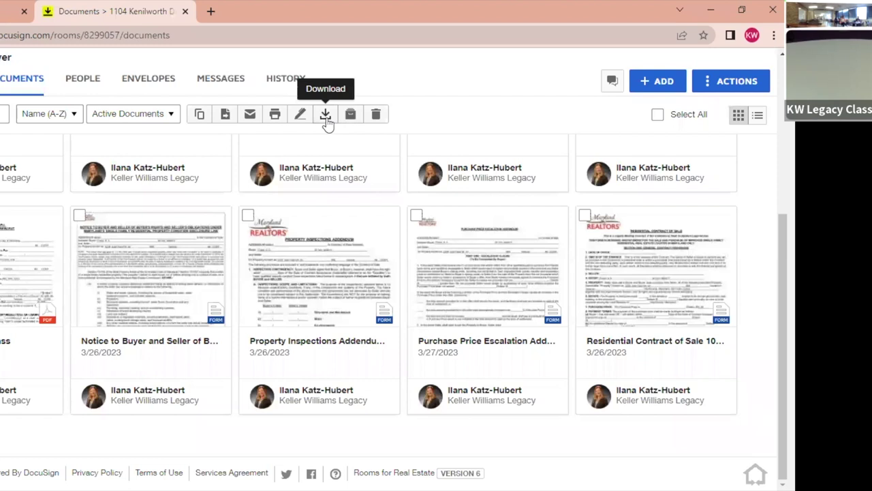
{"action": "left_click", "coordinate": [302, 120]}
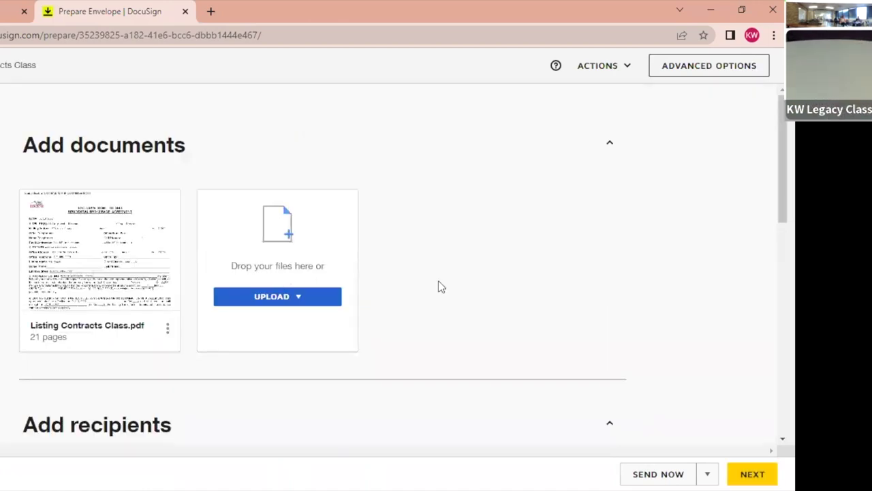
Fill in the first recipient from the saved contact suggestion.
{"action": "scroll", "coordinate": [498, 292], "scroll_direction": "down", "scroll_amount": 10}
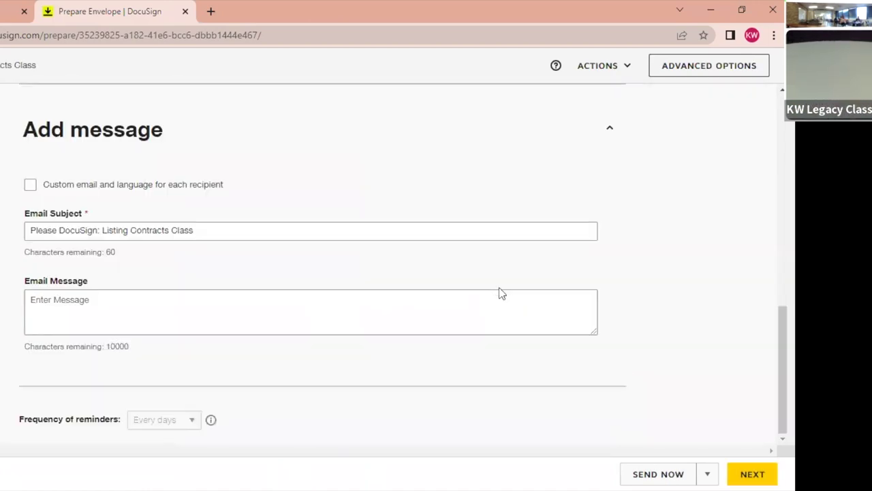
{"action": "left_click", "coordinate": [751, 470]}
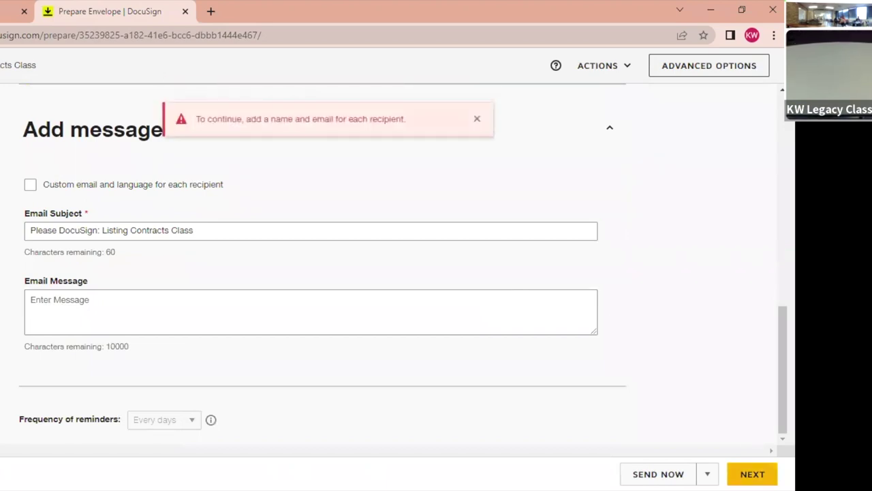
{"action": "scroll", "coordinate": [404, 289], "scroll_direction": "up", "scroll_amount": 5}
{"action": "scroll", "coordinate": [404, 289], "scroll_direction": "down", "scroll_amount": 2}
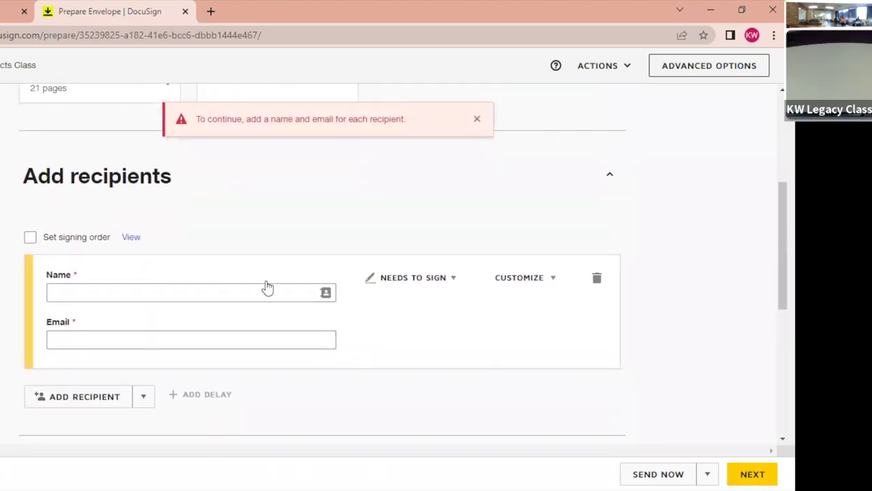
{"action": "left_click", "coordinate": [128, 292]}
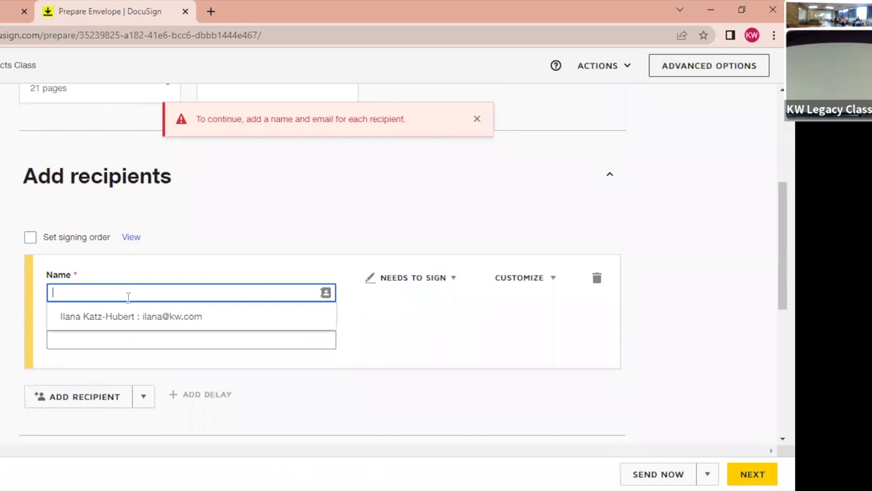
{"action": "left_click", "coordinate": [121, 315]}
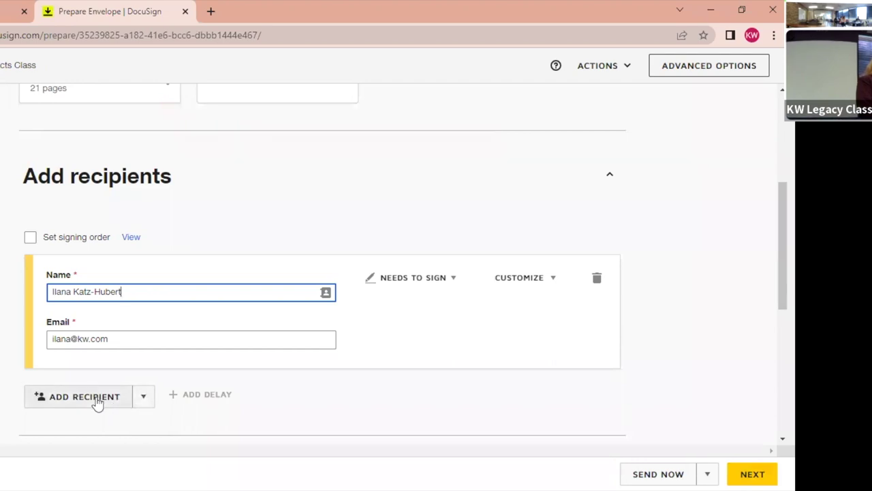
{"action": "scroll", "coordinate": [393, 303], "scroll_direction": "up", "scroll_amount": 3}
{"action": "scroll", "coordinate": [392, 304], "scroll_direction": "down", "scroll_amount": 8}
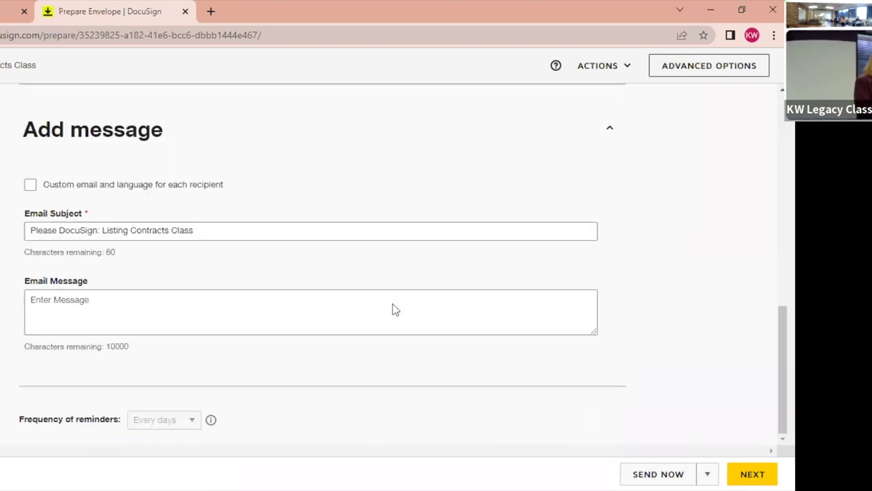
{"action": "scroll", "coordinate": [392, 303], "scroll_direction": "up", "scroll_amount": 10}
{"action": "scroll", "coordinate": [393, 303], "scroll_direction": "down", "scroll_amount": 3}
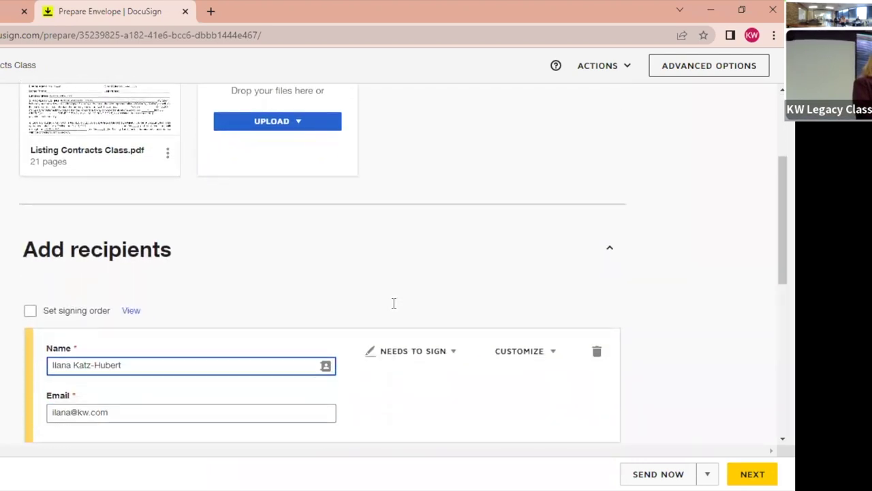
{"action": "scroll", "coordinate": [393, 303], "scroll_direction": "down", "scroll_amount": 2}
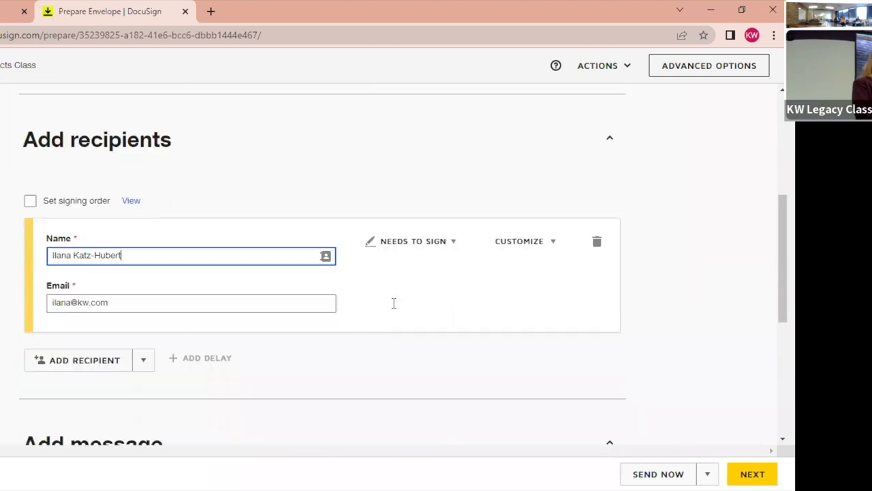
Add a second recipient with their name and e-mail address, then continue to field placement.
{"action": "left_click", "coordinate": [69, 362]}
{"action": "scroll", "coordinate": [206, 339], "scroll_direction": "down", "scroll_amount": 1}
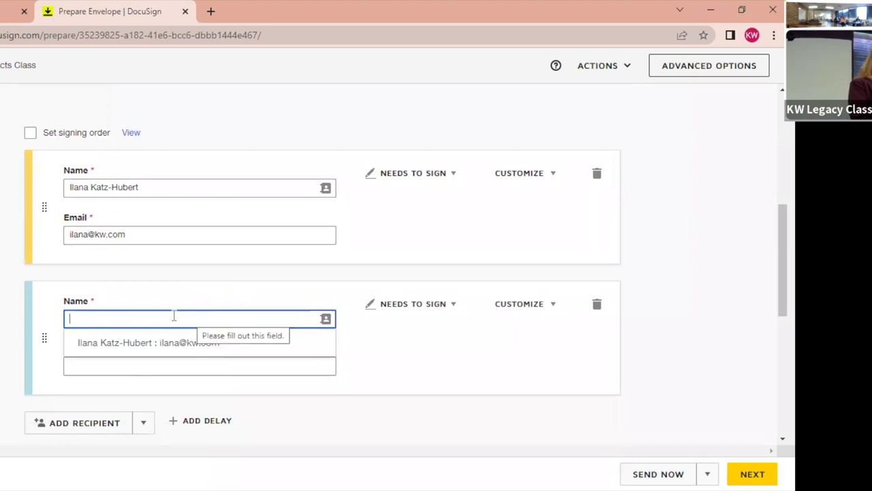
{"action": "type", "text": "Ilana "}
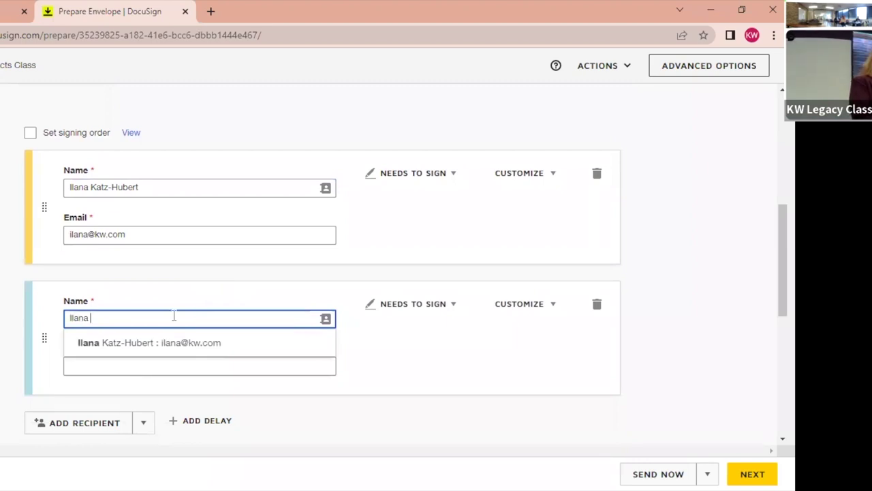
{"action": "type", "text": "H K"}
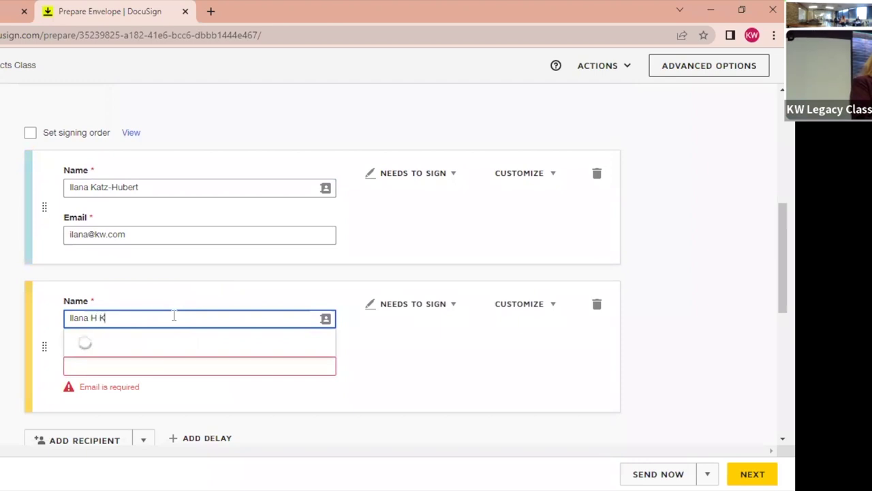
{"action": "left_click", "coordinate": [421, 362]}
{"action": "left_click", "coordinate": [241, 363]}
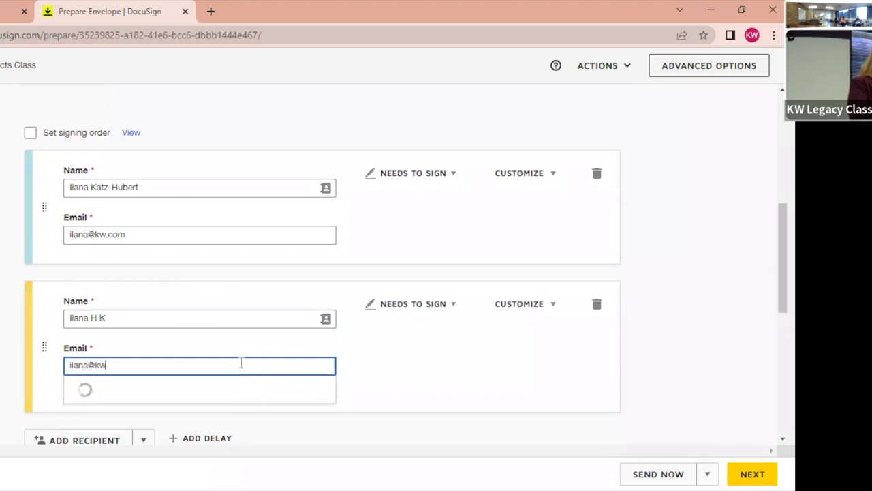
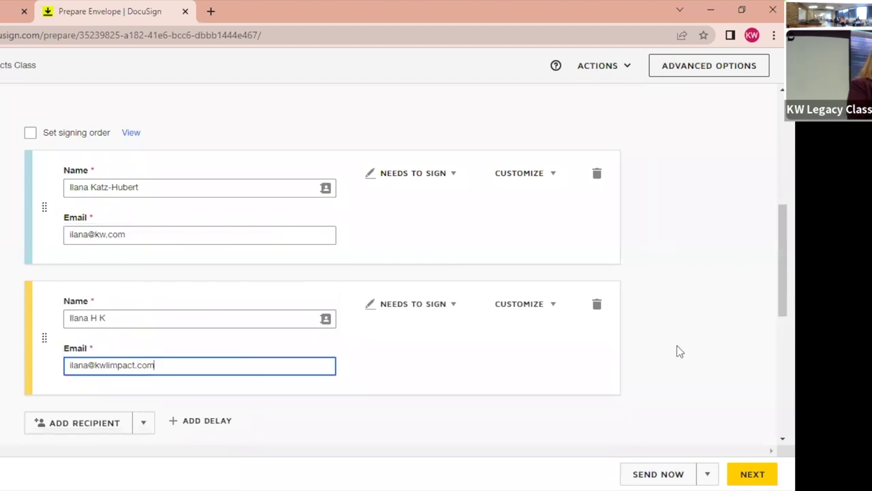
{"action": "left_click", "coordinate": [750, 472]}
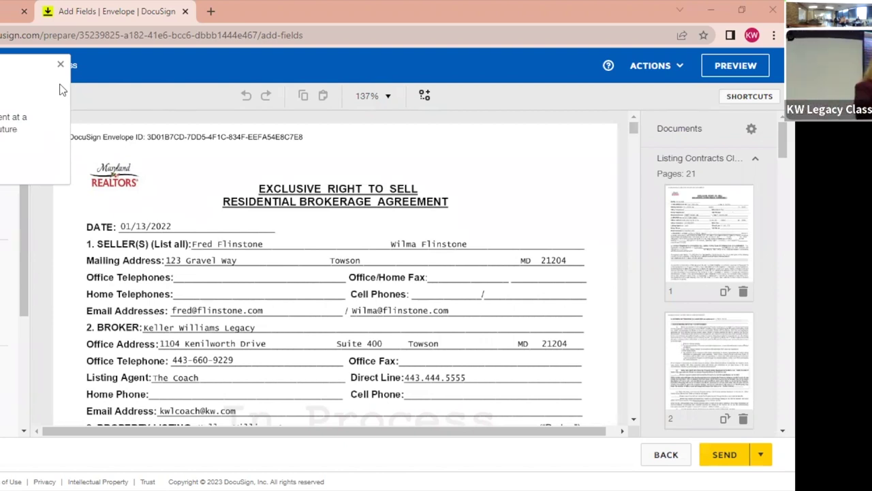
Dismiss the tips popover and scroll through page 1 of the agreement.
{"action": "left_click", "coordinate": [60, 89]}
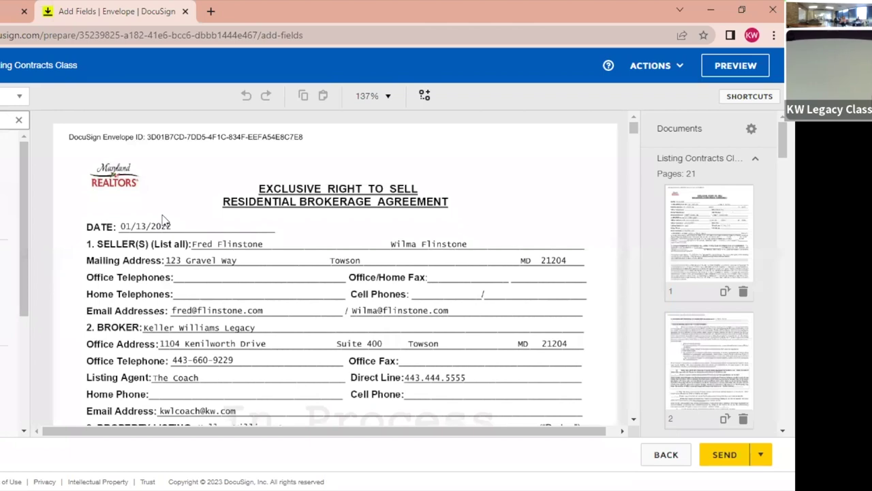
{"action": "scroll", "coordinate": [173, 276], "scroll_direction": "down", "scroll_amount": 3}
{"action": "scroll", "coordinate": [174, 275], "scroll_direction": "up", "scroll_amount": 3}
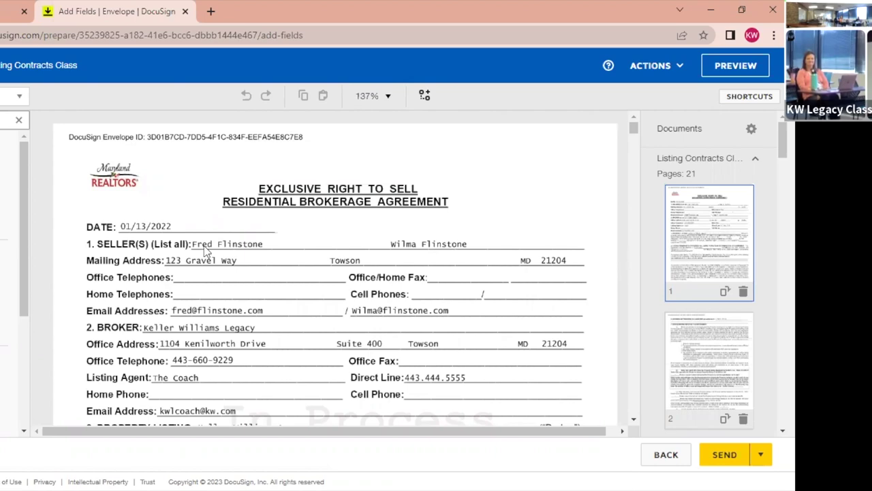
{"action": "scroll", "coordinate": [258, 292], "scroll_direction": "down", "scroll_amount": 3}
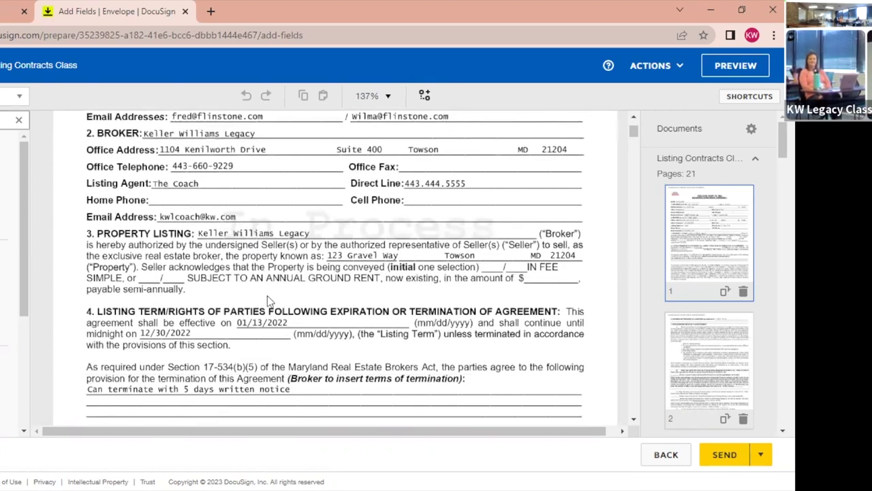
{"action": "scroll", "coordinate": [268, 297], "scroll_direction": "down", "scroll_amount": 1}
{"action": "scroll", "coordinate": [267, 296], "scroll_direction": "up", "scroll_amount": 4}
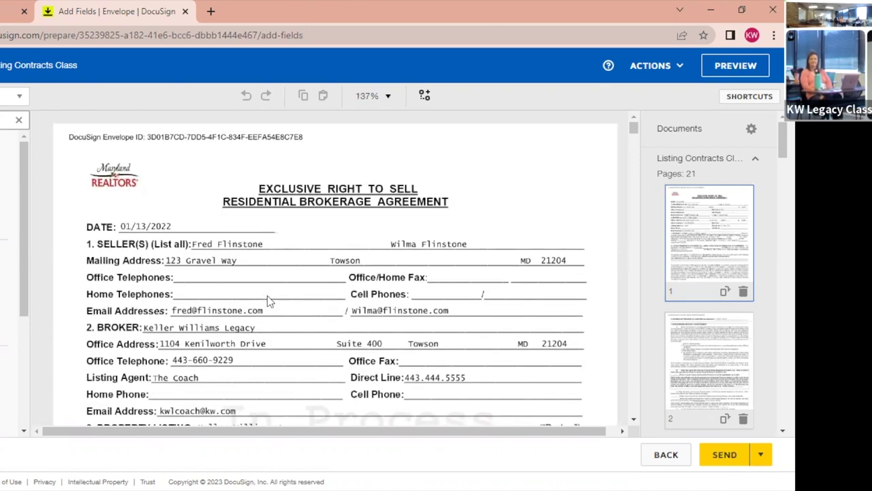
{"action": "scroll", "coordinate": [311, 292], "scroll_direction": "down", "scroll_amount": 4}
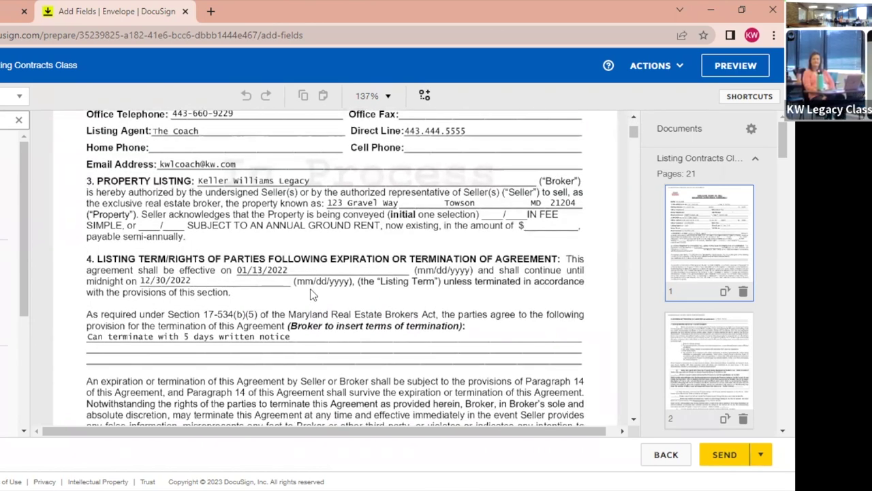
{"action": "scroll", "coordinate": [310, 293], "scroll_direction": "down", "scroll_amount": 5}
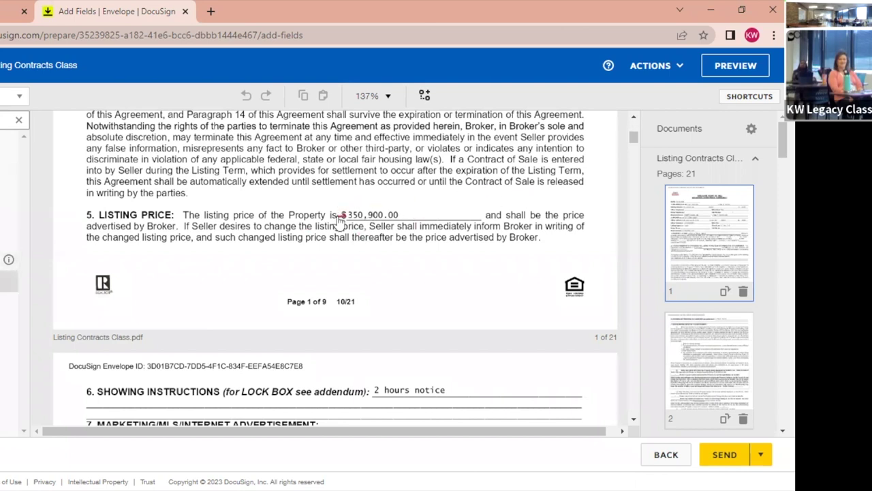
Strike through the $350,900.00 listing price and add a 348,000 text field beside it.
{"action": "left_click_drag", "start_coordinate": [337, 214], "coordinate": [409, 215]}
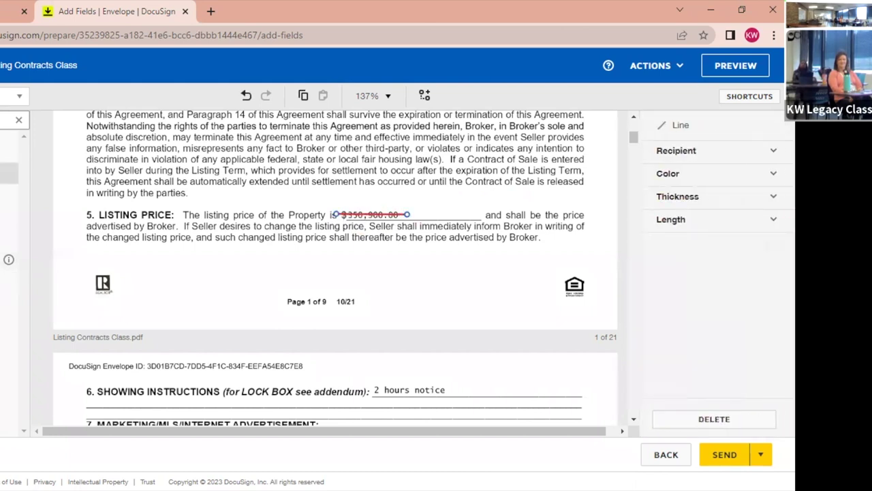
{"action": "left_click", "coordinate": [409, 215]}
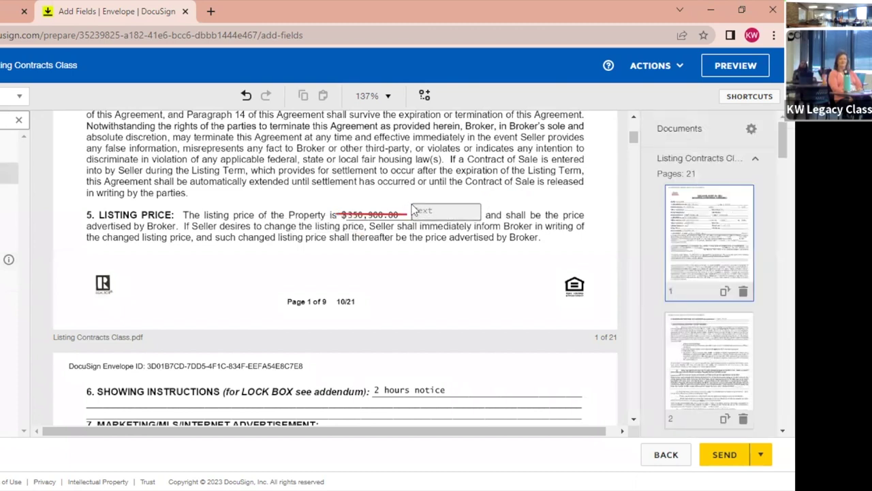
{"action": "left_click", "coordinate": [414, 211]}
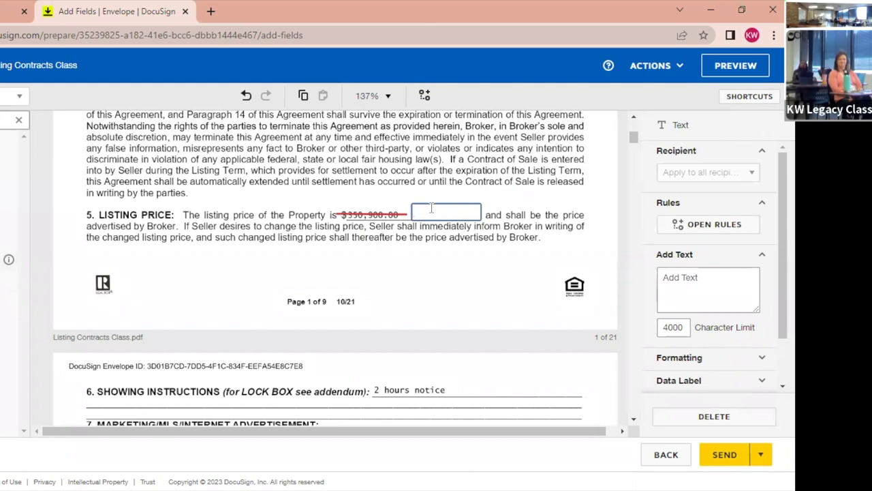
{"action": "type", "text": "348,000"}
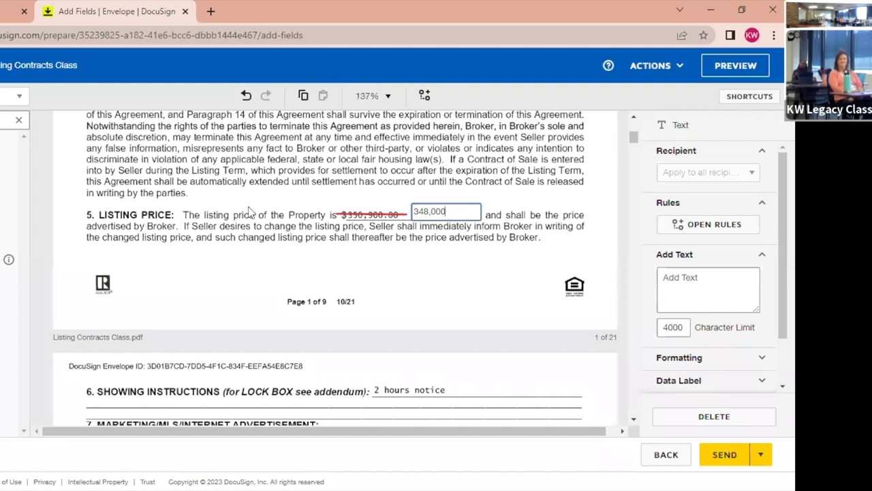
{"action": "left_click", "coordinate": [497, 315]}
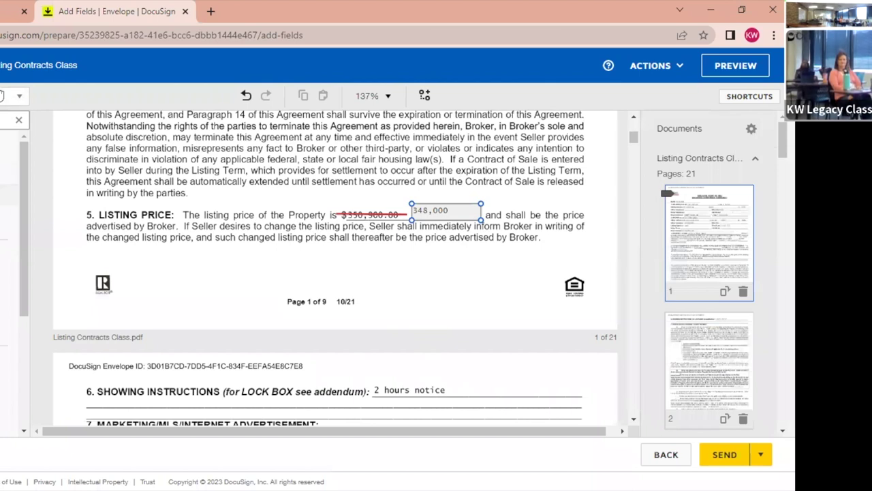
{"action": "left_click", "coordinate": [11, 101]}
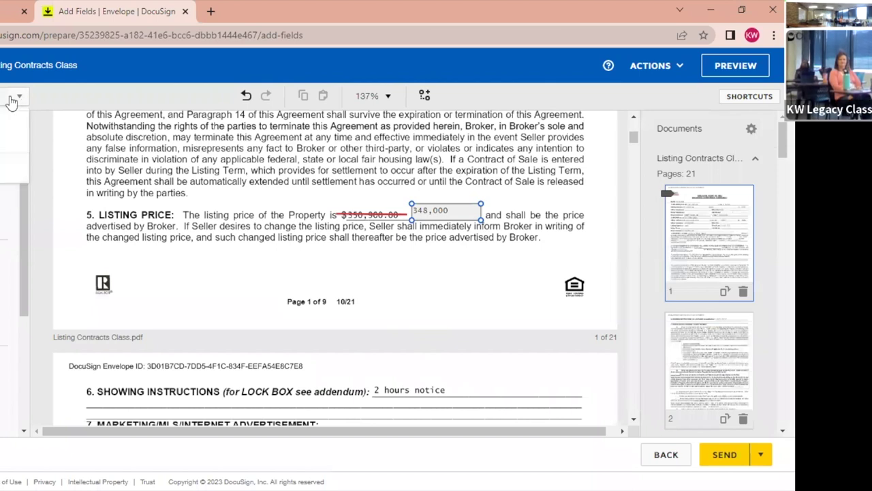
{"action": "left_click", "coordinate": [11, 101]}
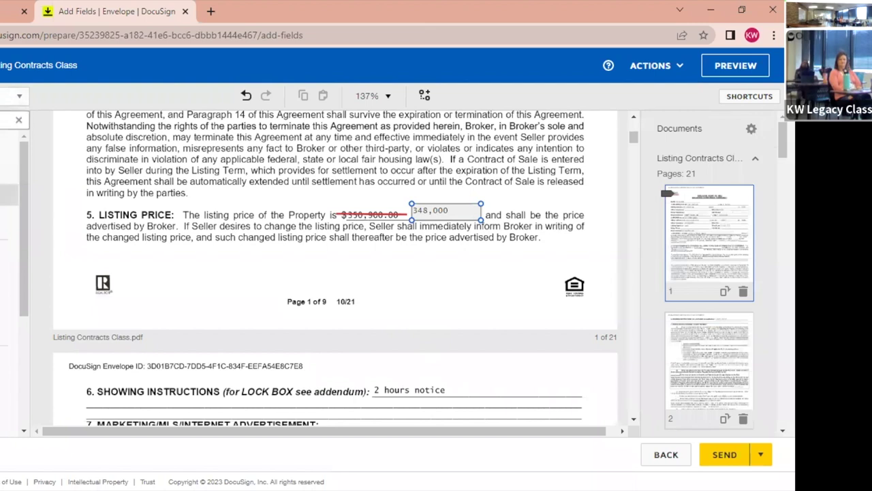
Place a shrunken Initial field beside 348,000 and paste a copy for the second recipient.
{"action": "left_click_drag", "start_coordinate": [8, 194], "coordinate": [499, 183]}
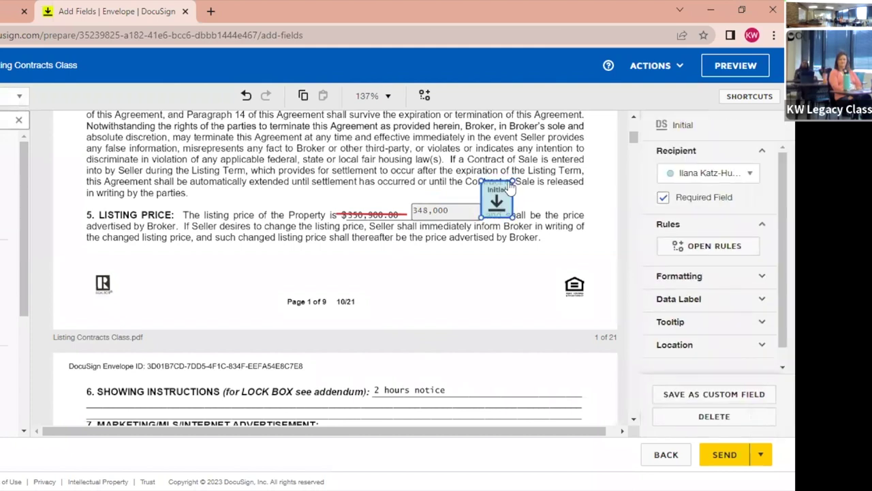
{"action": "left_click_drag", "start_coordinate": [511, 183], "coordinate": [503, 192]}
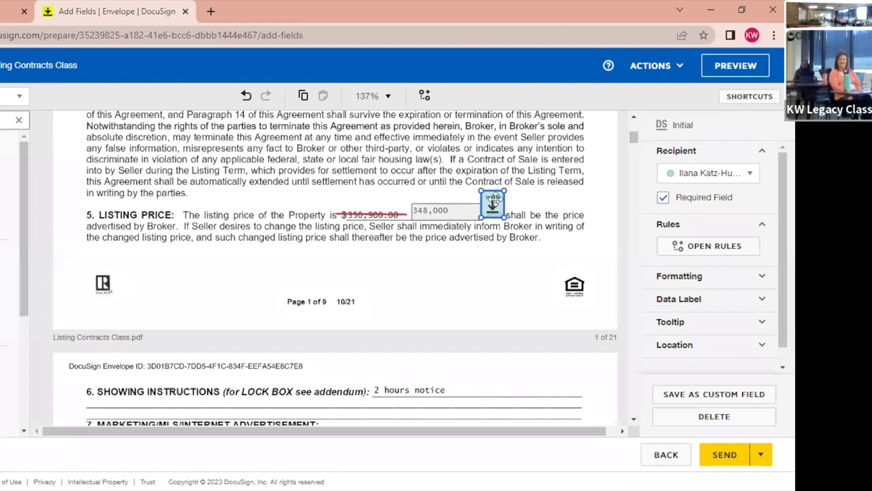
{"action": "left_click_drag", "start_coordinate": [493, 199], "coordinate": [496, 191]}
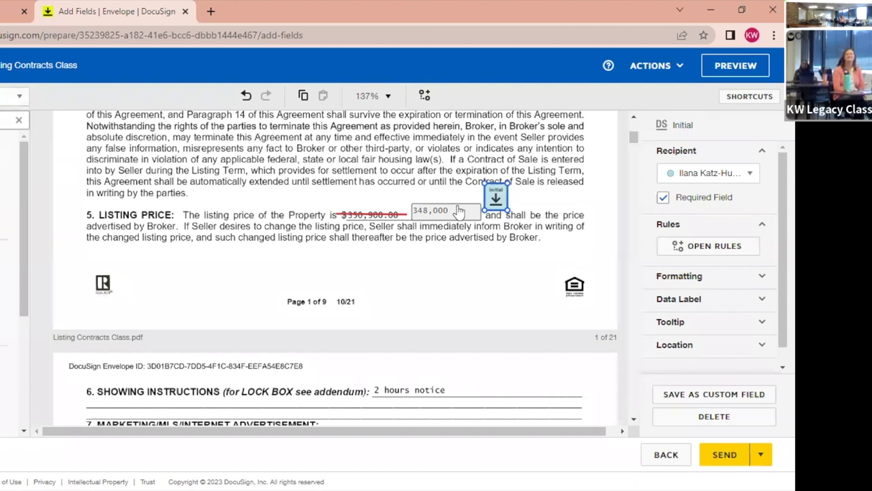
{"action": "key", "text": "ctrl+v"}
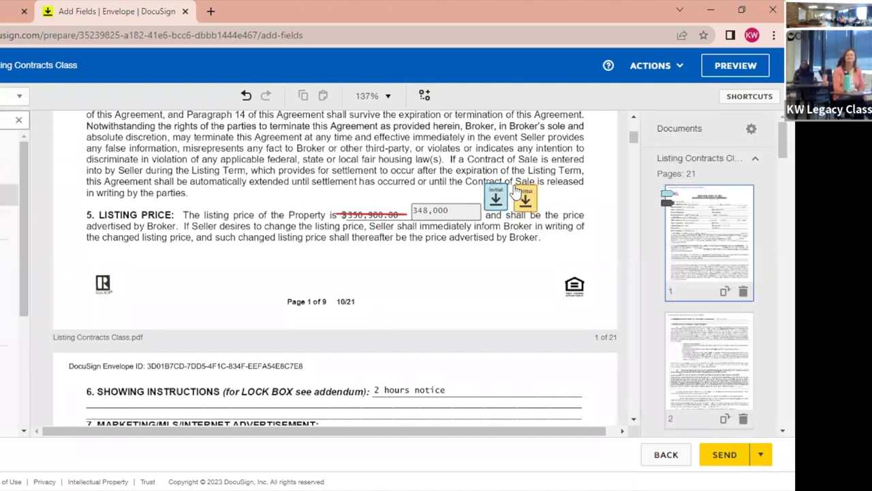
{"action": "left_click", "coordinate": [510, 186]}
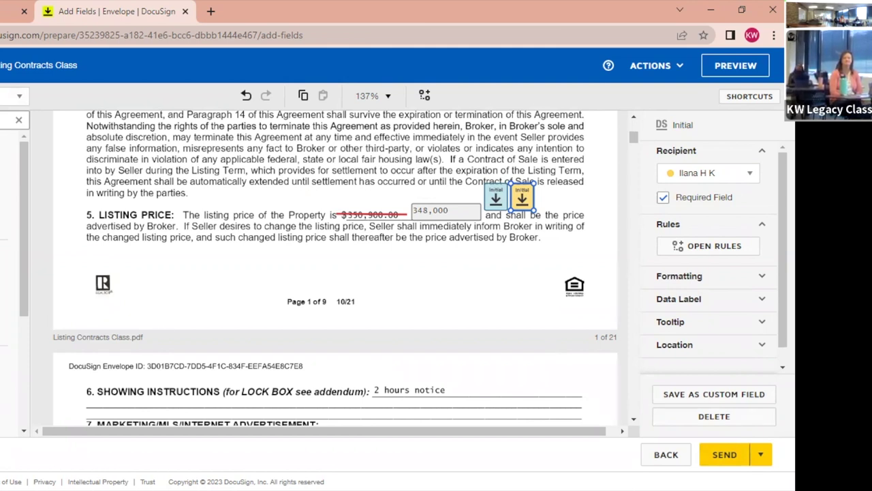
Scroll the document to section 4, Listing Term, showing the 12/30/2022 end date.
{"action": "scroll", "coordinate": [289, 310], "scroll_direction": "down", "scroll_amount": 3}
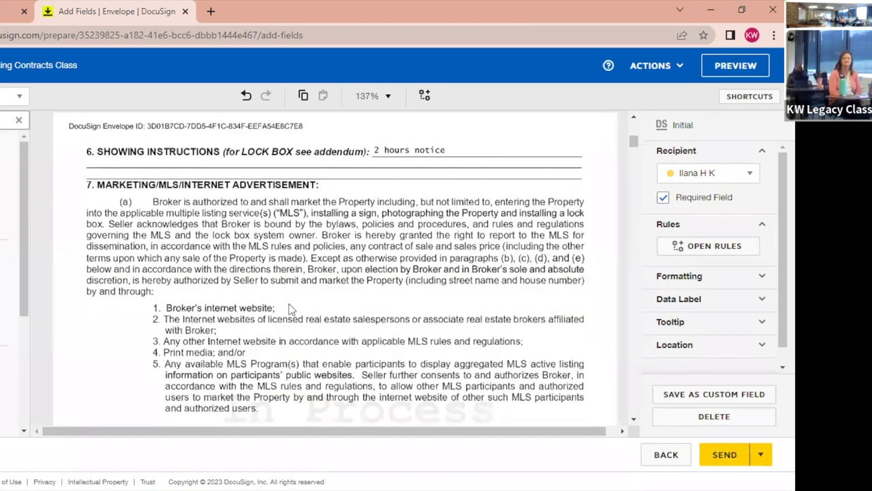
{"action": "scroll", "coordinate": [289, 310], "scroll_direction": "up", "scroll_amount": 15}
{"action": "scroll", "coordinate": [289, 310], "scroll_direction": "down", "scroll_amount": 2}
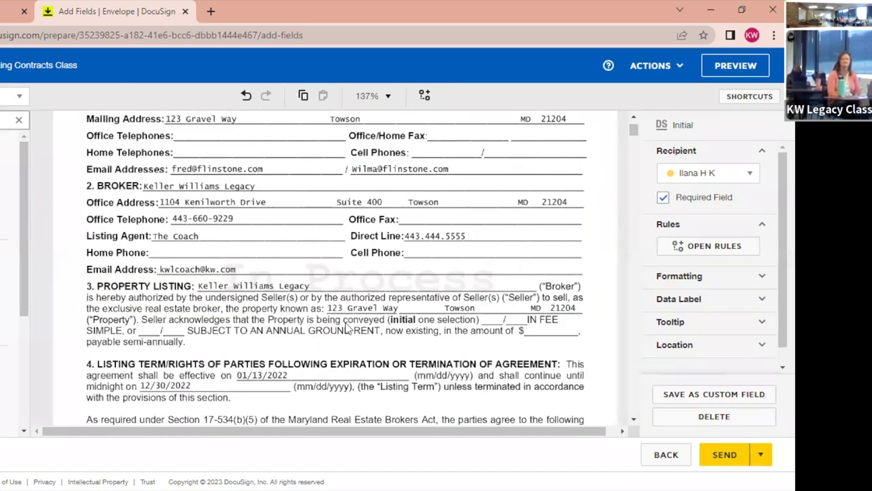
{"action": "scroll", "coordinate": [347, 328], "scroll_direction": "down", "scroll_amount": 2}
{"action": "scroll", "coordinate": [348, 329], "scroll_direction": "up", "scroll_amount": 2}
{"action": "scroll", "coordinate": [347, 328], "scroll_direction": "down", "scroll_amount": 1}
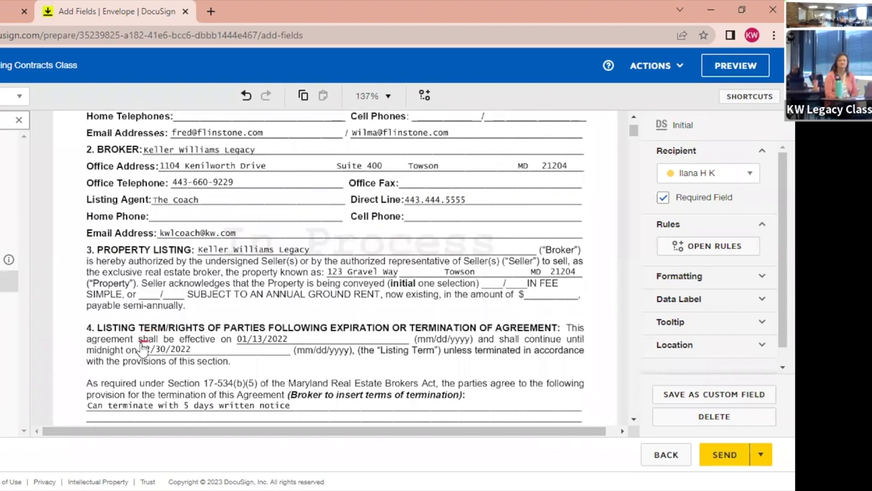
Strike through 12/30/2022, add a 12/31/2023 text field beside it, and drag in an Initial field.
{"action": "left_click_drag", "start_coordinate": [141, 349], "coordinate": [196, 348]}
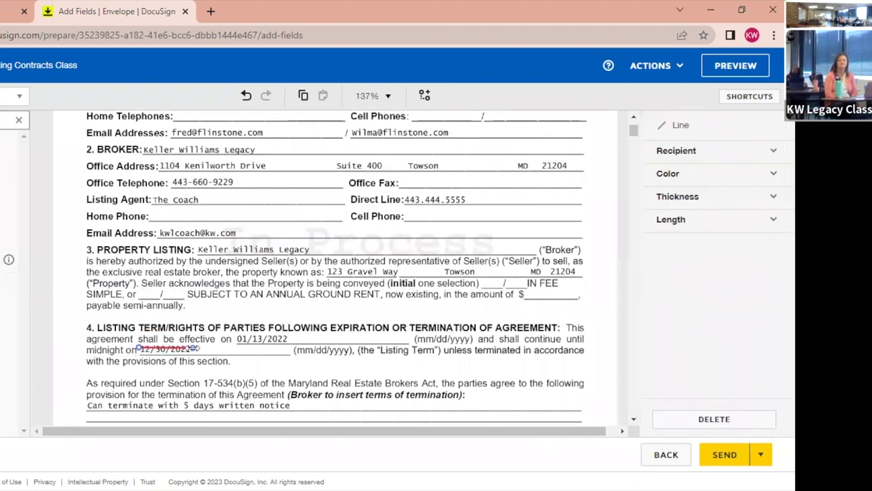
{"action": "left_click", "coordinate": [9, 173]}
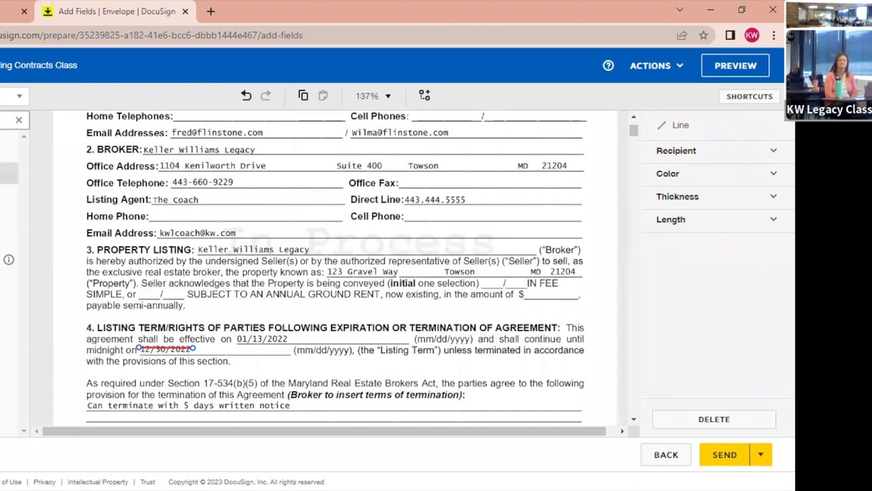
{"action": "left_click", "coordinate": [198, 348]}
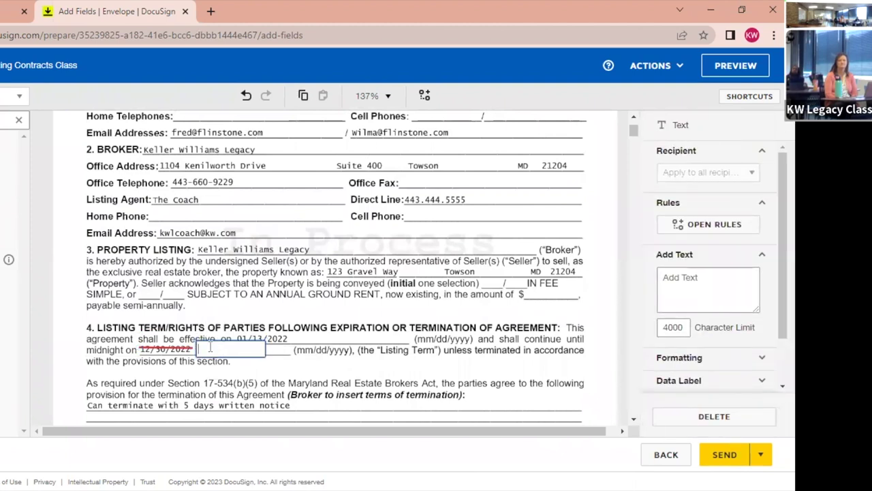
{"action": "type", "text": "12/31/2023"}
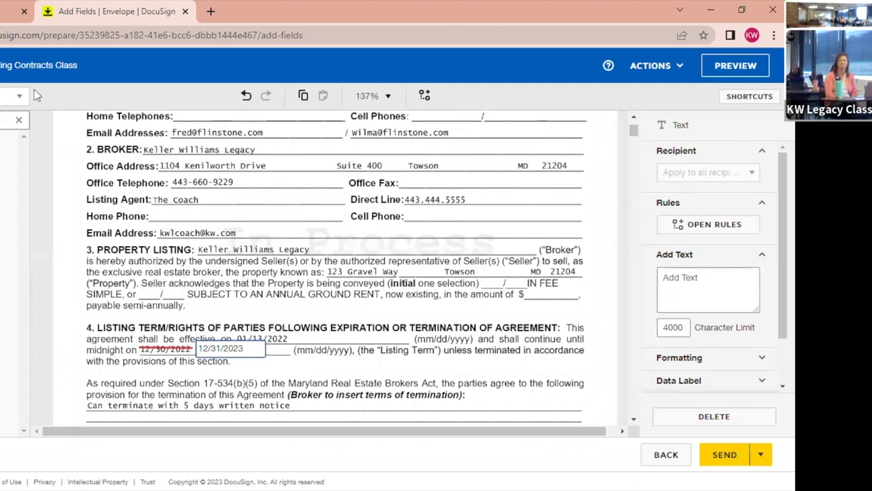
{"action": "left_click_drag", "start_coordinate": [8, 205], "coordinate": [347, 389]}
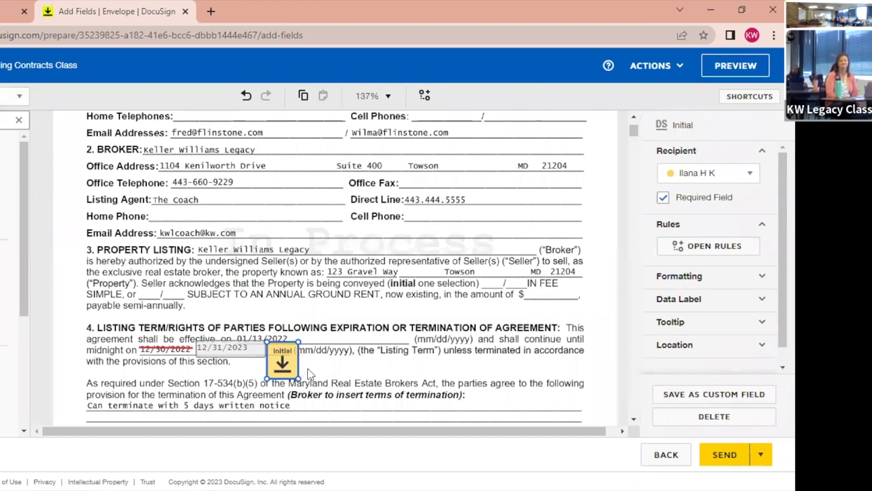
Shrink the Initial field and paste a resized second copy beside it for the other signer.
{"action": "left_click_drag", "start_coordinate": [298, 342], "coordinate": [289, 353]}
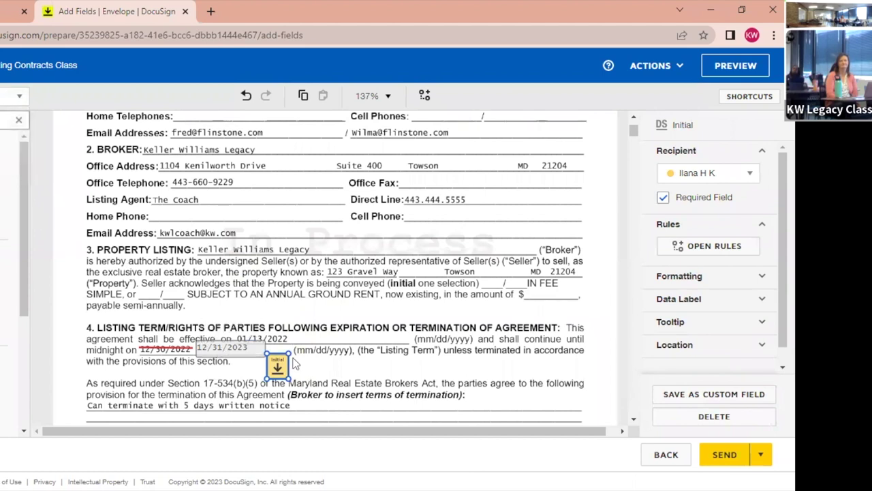
{"action": "left_click", "coordinate": [238, 339]}
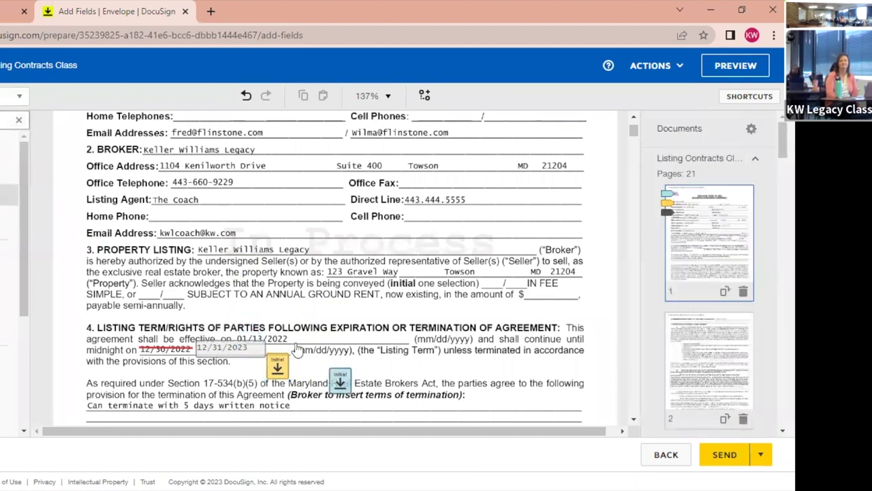
{"action": "left_click", "coordinate": [297, 351]}
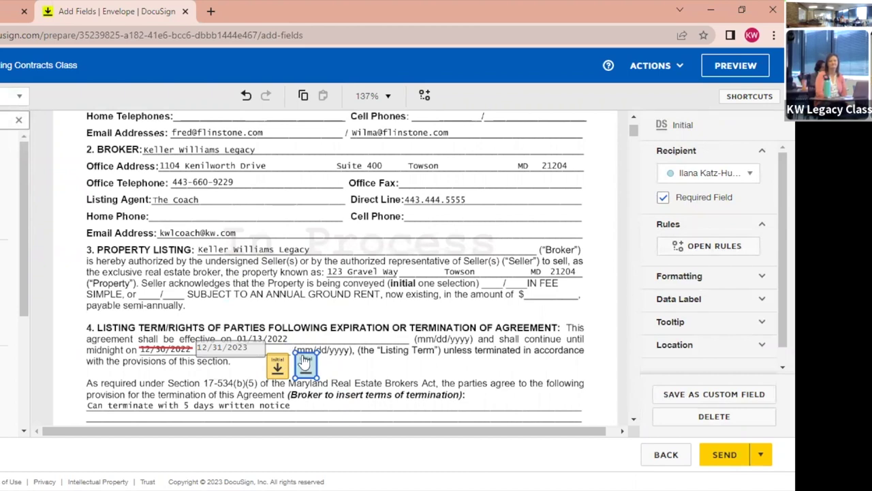
{"action": "left_click_drag", "start_coordinate": [314, 355], "coordinate": [317, 355]}
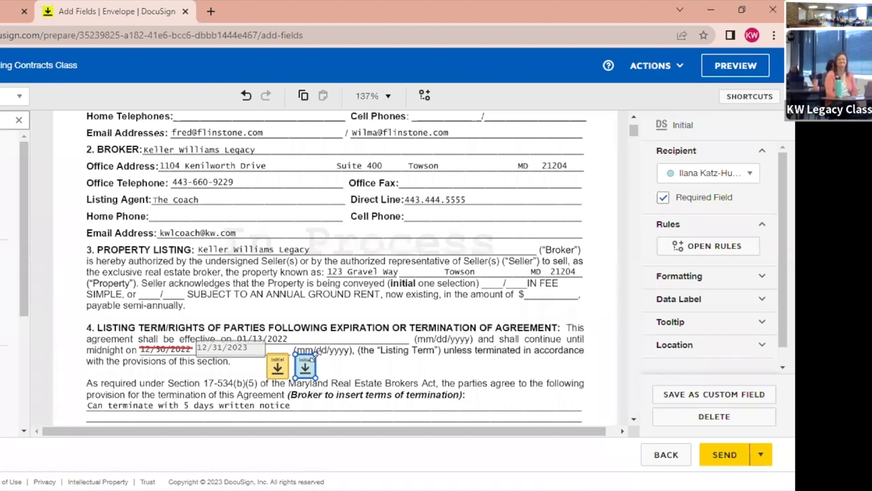
{"action": "left_click", "coordinate": [384, 362]}
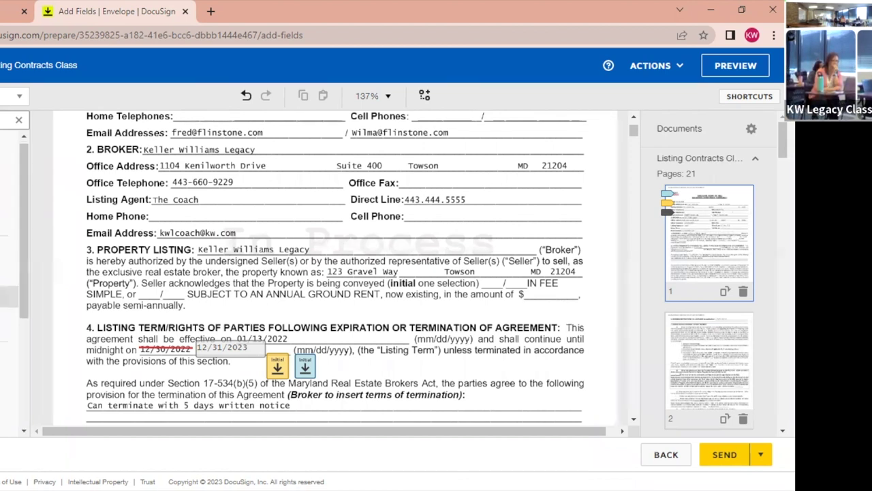
{"action": "scroll", "coordinate": [13, 273], "scroll_direction": "down", "scroll_amount": 2}
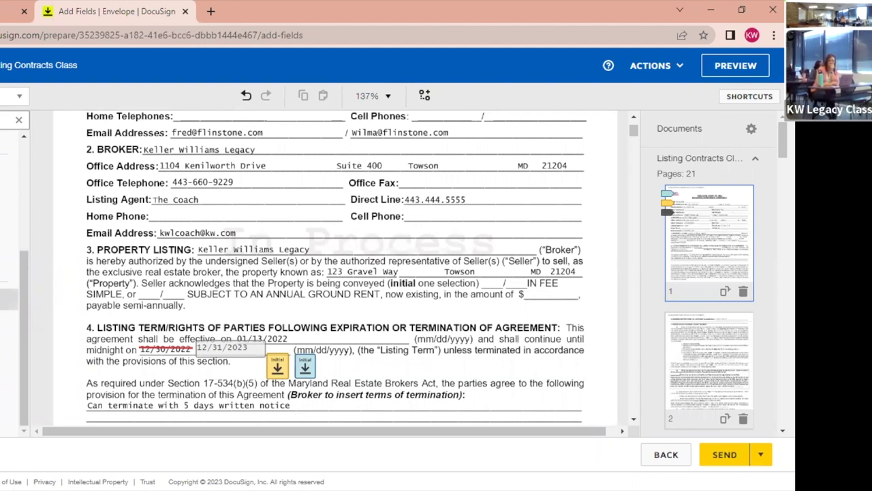
{"action": "left_click", "coordinate": [750, 130]}
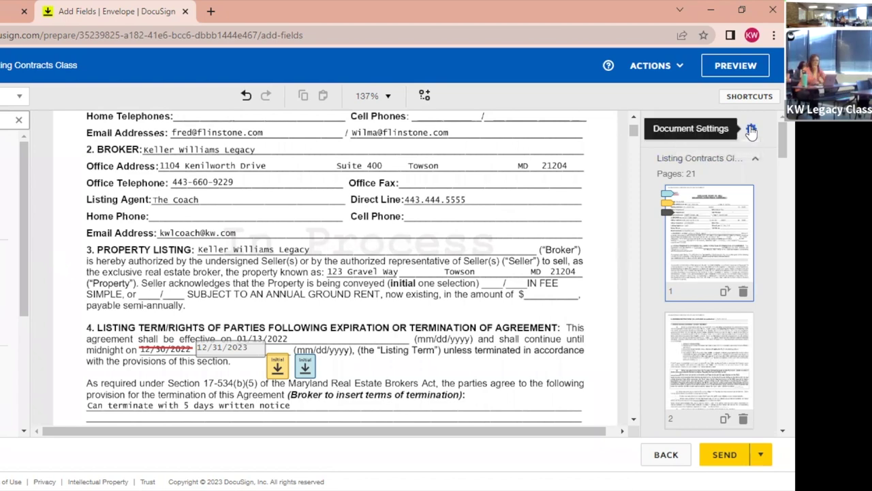
{"action": "left_click", "coordinate": [718, 150]}
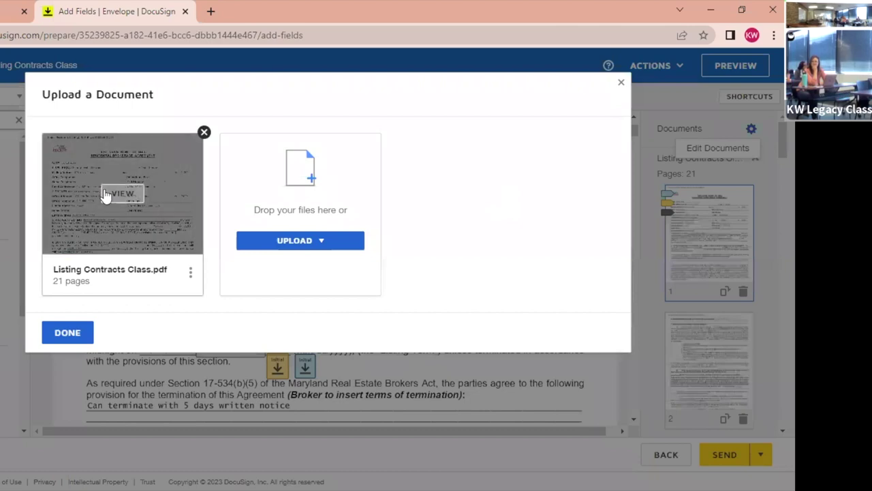
{"action": "left_click", "coordinate": [621, 84]}
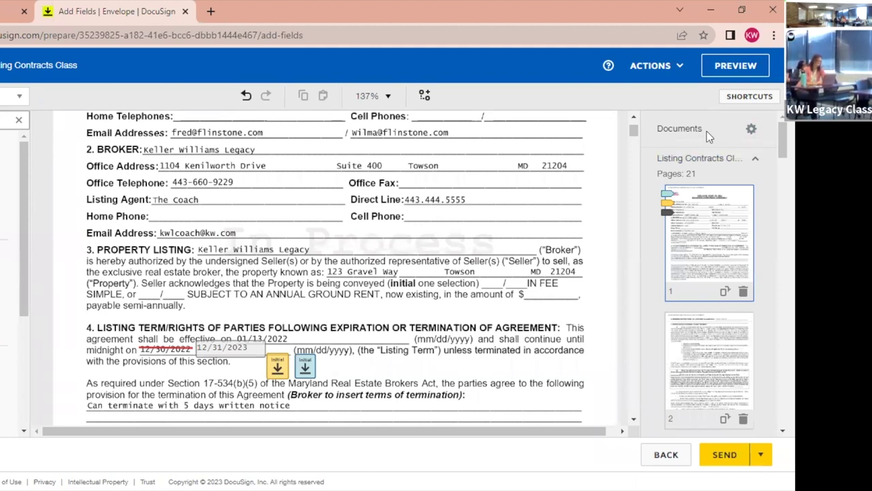
{"action": "left_click", "coordinate": [752, 130]}
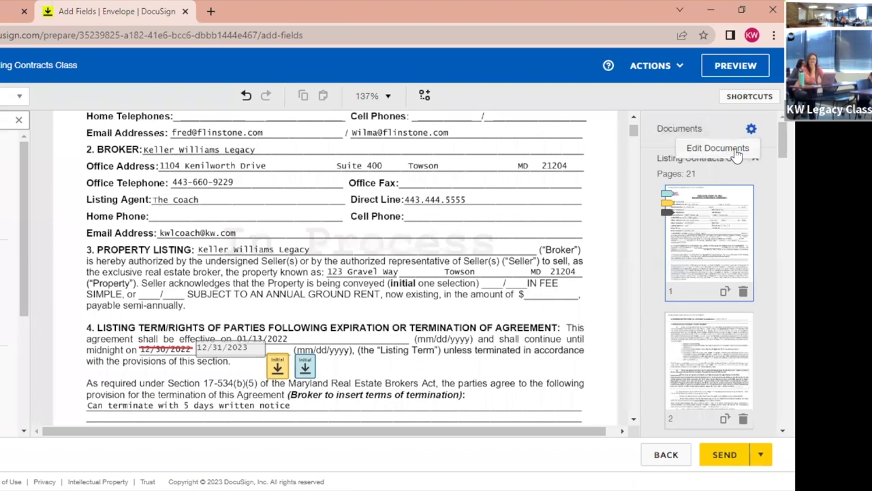
{"action": "left_click", "coordinate": [735, 149]}
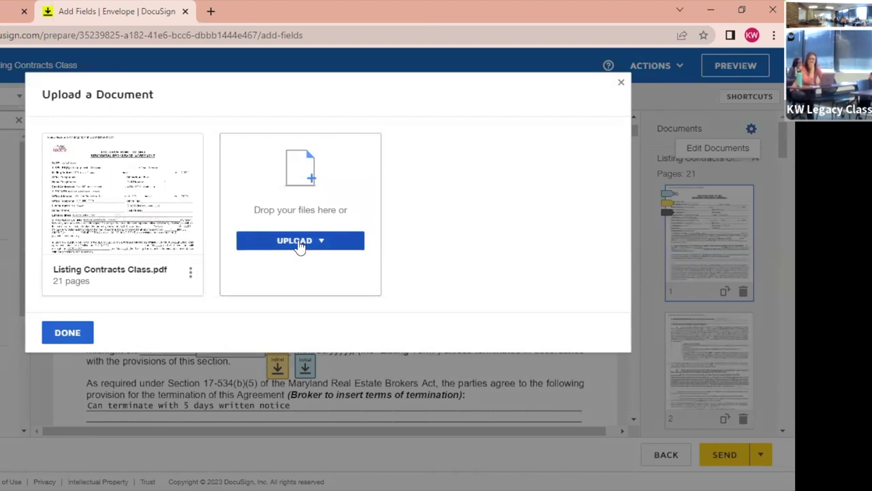
{"action": "left_click", "coordinate": [68, 334]}
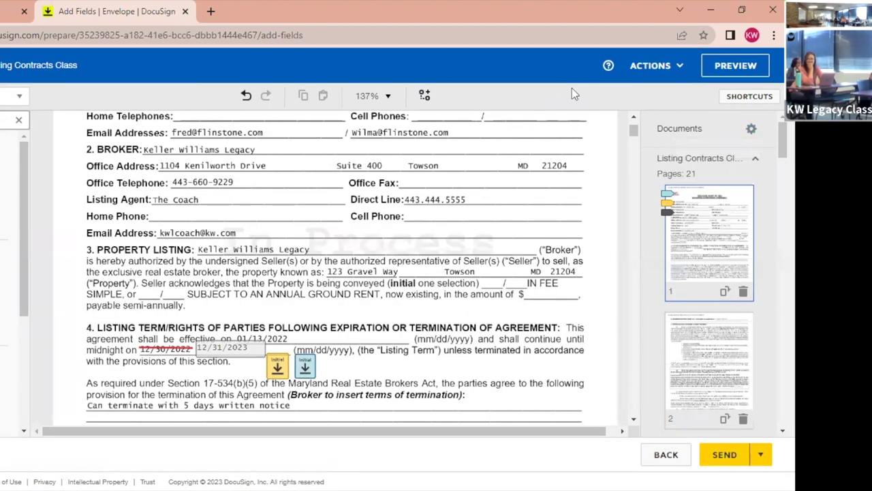